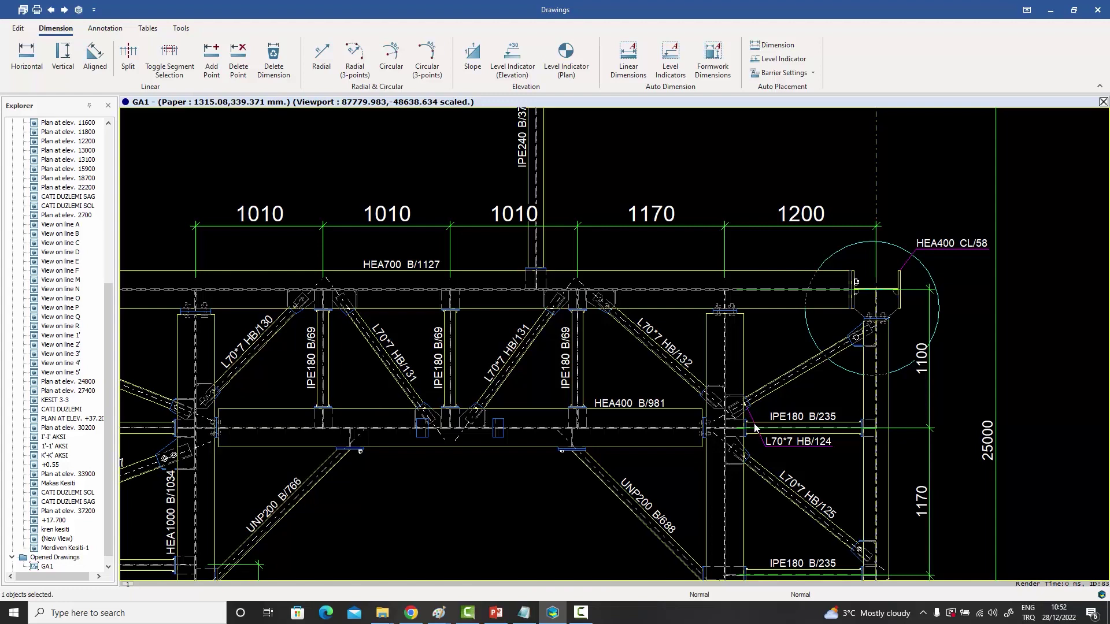
- Open the properties of the horizontal dimension chain above the HEA700 beam, keeping the dimension texts visible beside the editor
scroll(754, 427, down, 1)
mouse_move(742, 430)
middle_down()
mouse_move(737, 386)
mouse_move(727, 383)
middle_up()
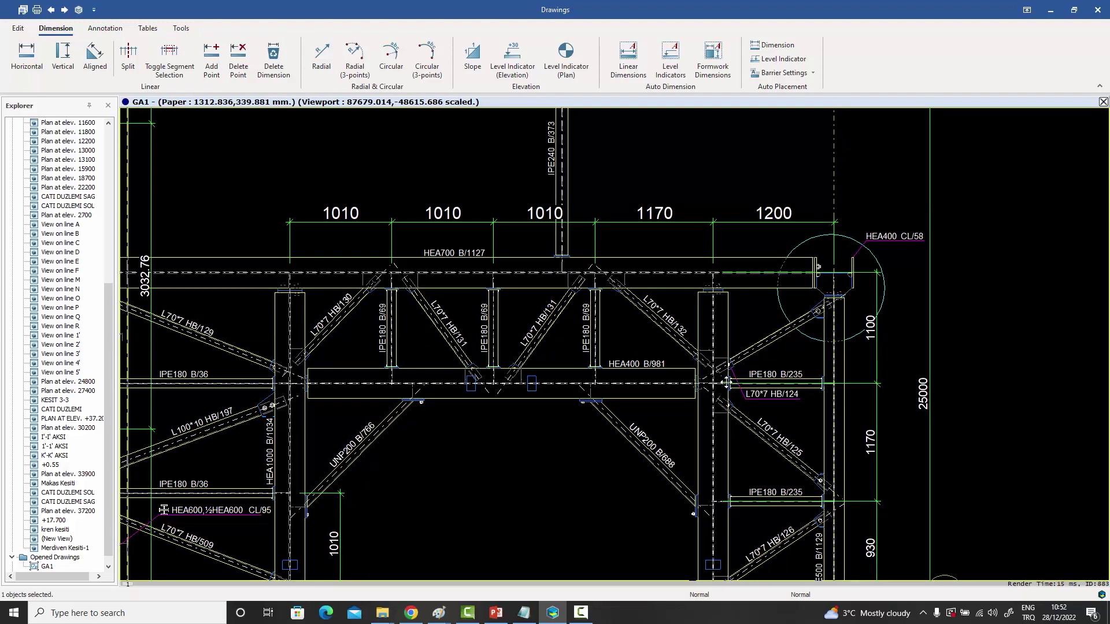
middle_drag(727, 383, 726, 373)
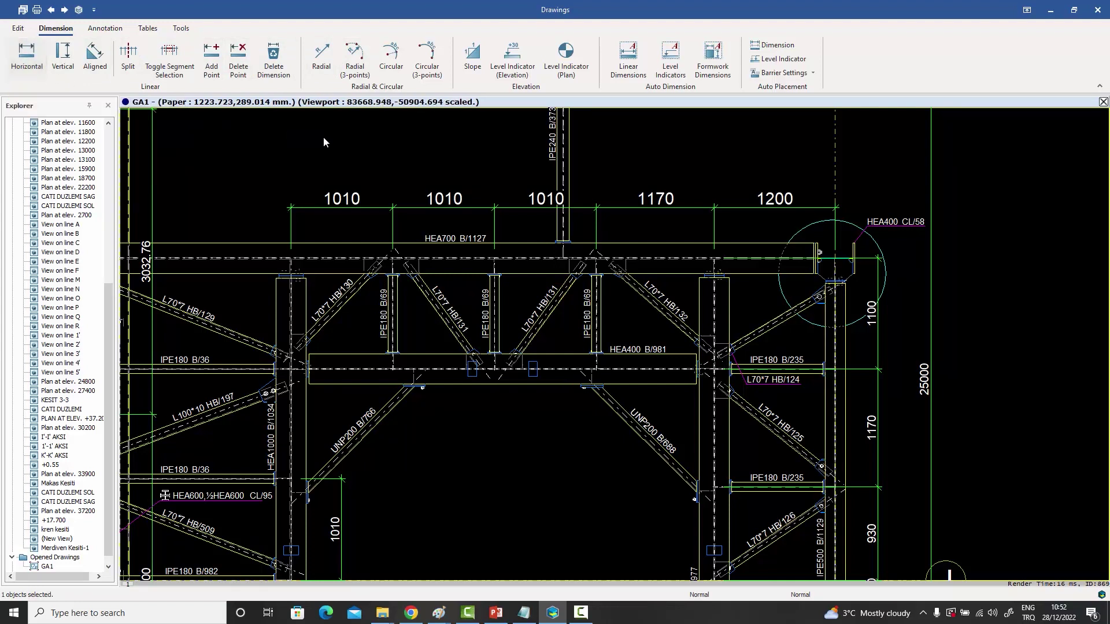
double_click(375, 207)
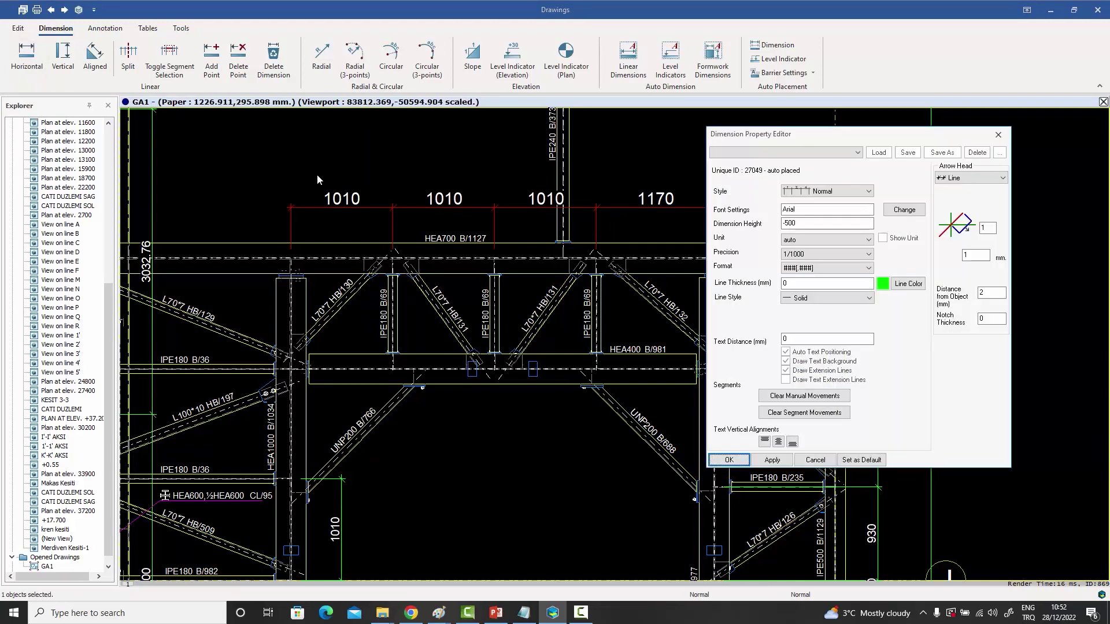
drag(756, 139, 780, 127)
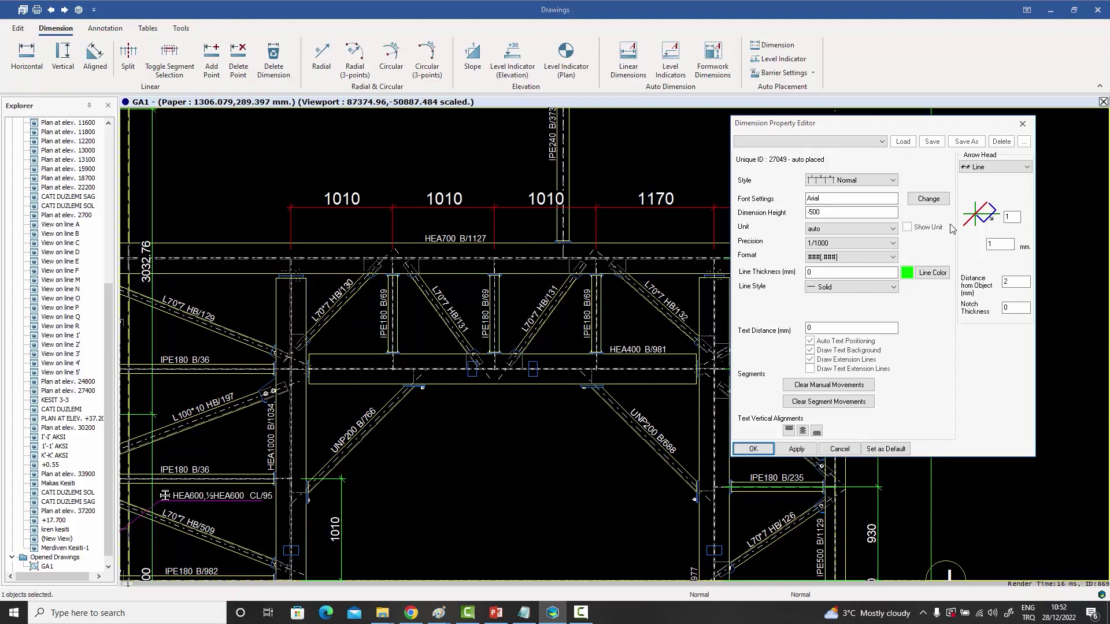
- Try displaying the unit on the dimension chain's texts, and turn the unit display off again
click(907, 228)
click(796, 449)
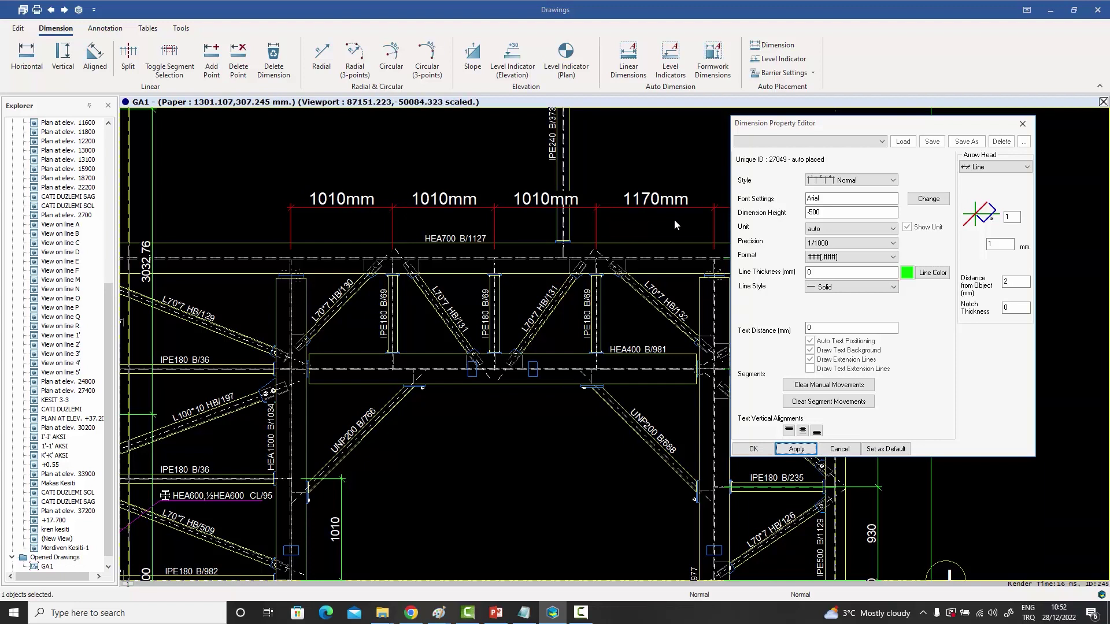
click(907, 228)
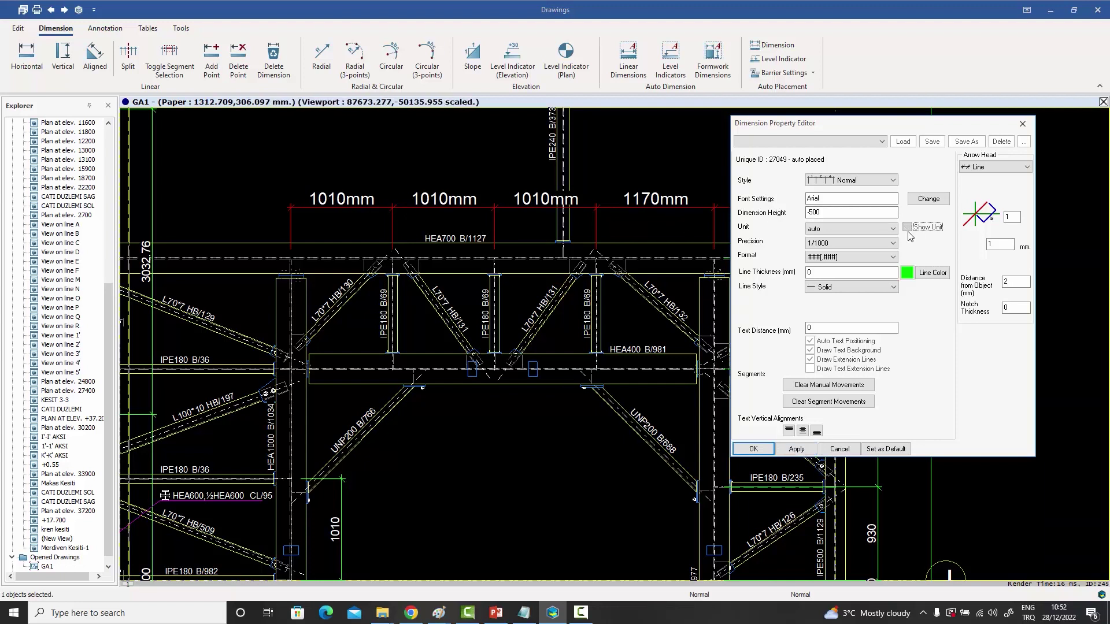
click(795, 451)
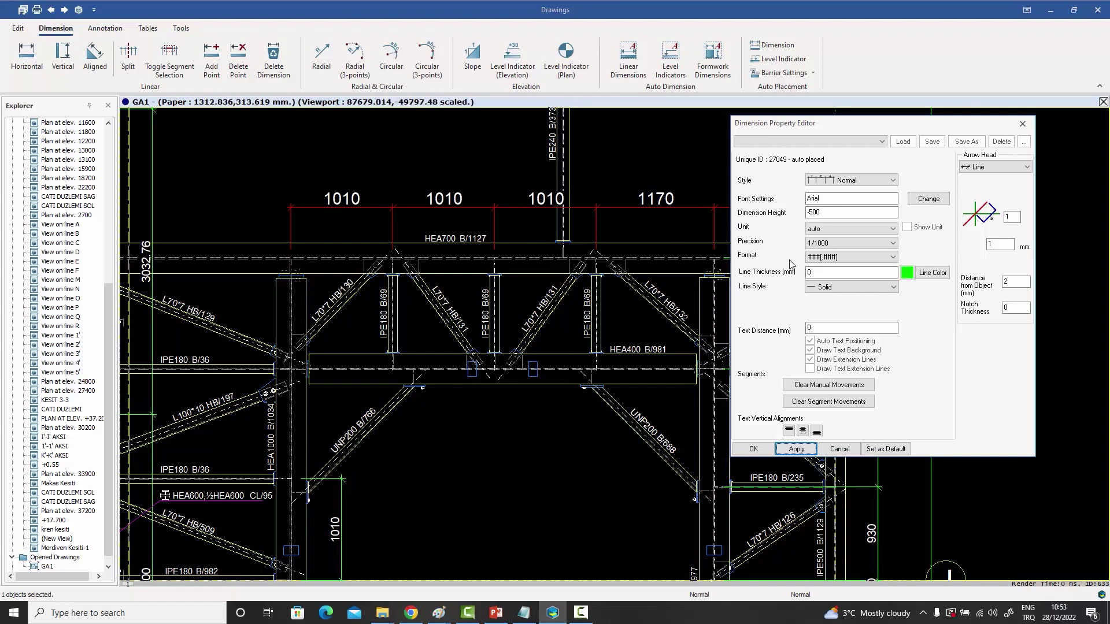
- Review the unit, precision and format options available for the dimension chain
click(811, 273)
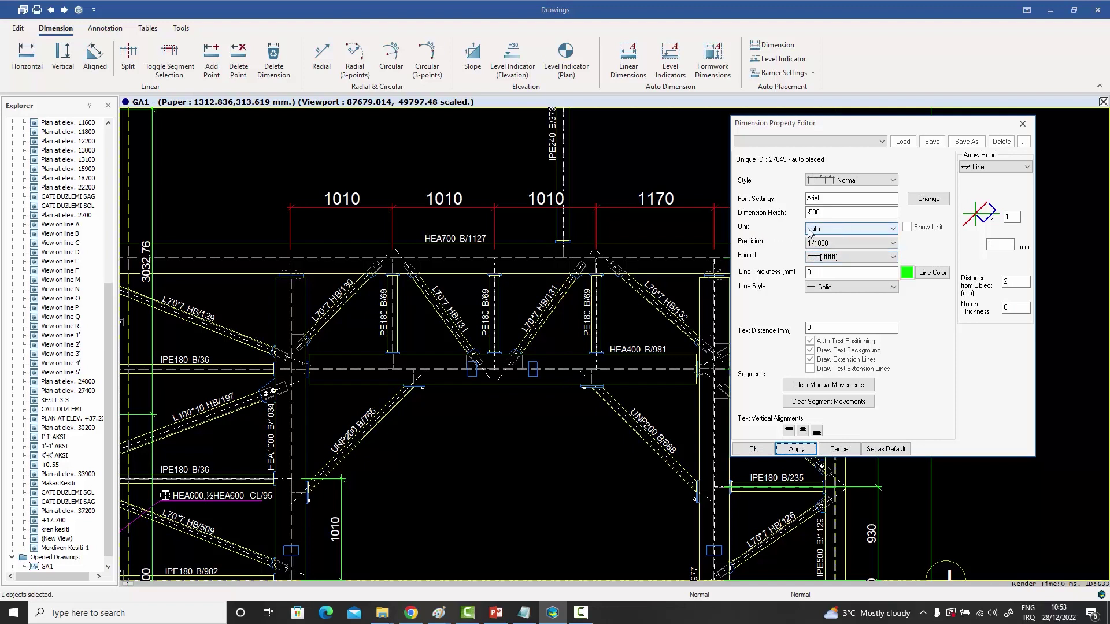
click(851, 230)
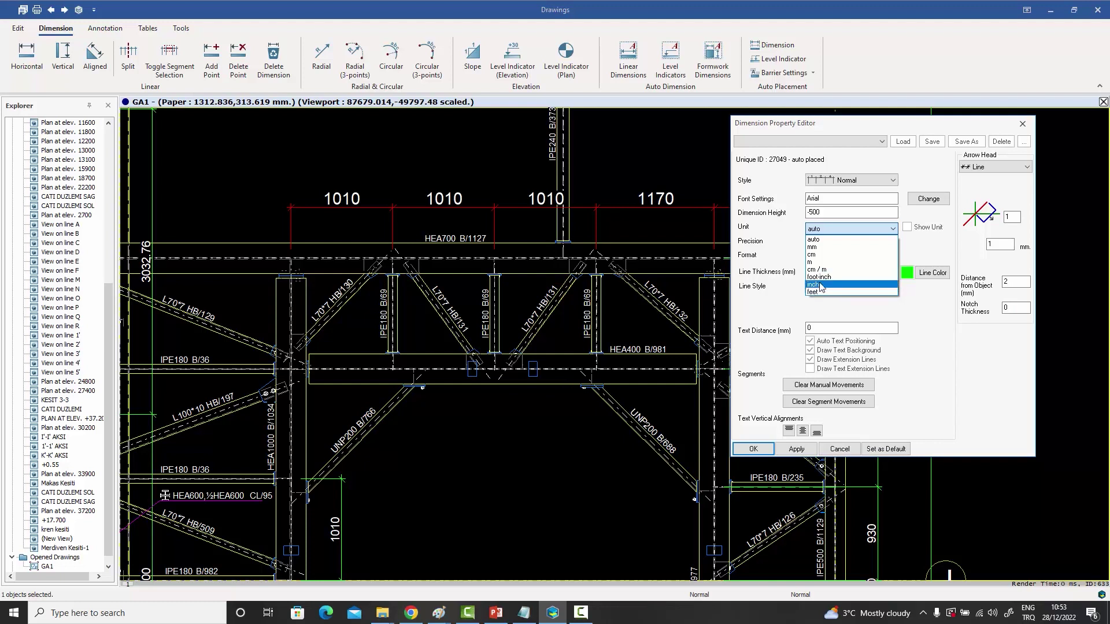
click(696, 168)
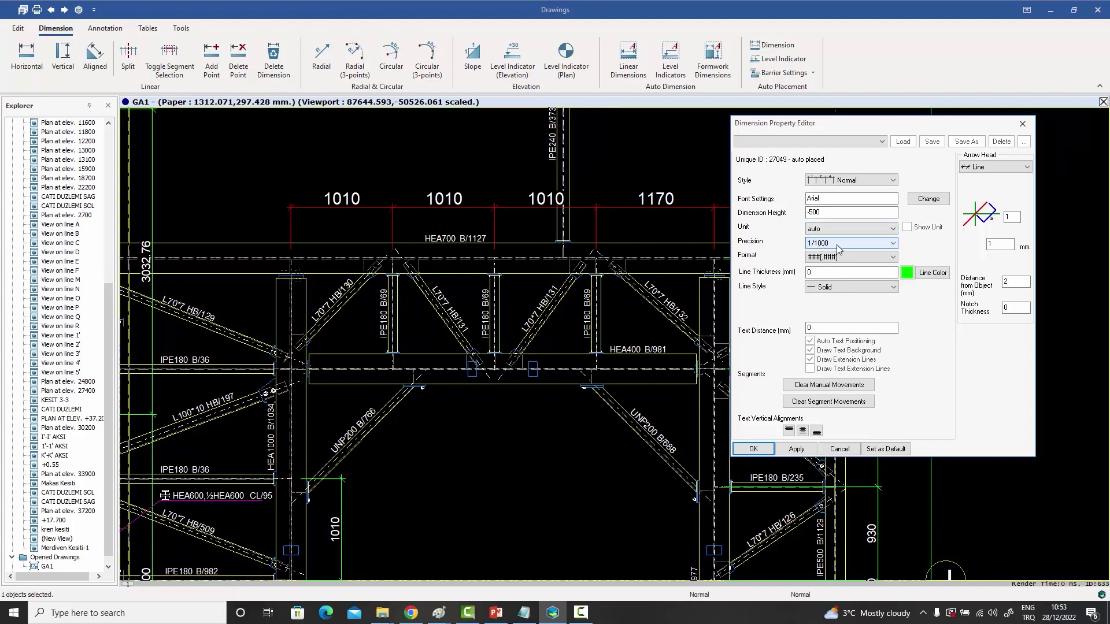
click(838, 245)
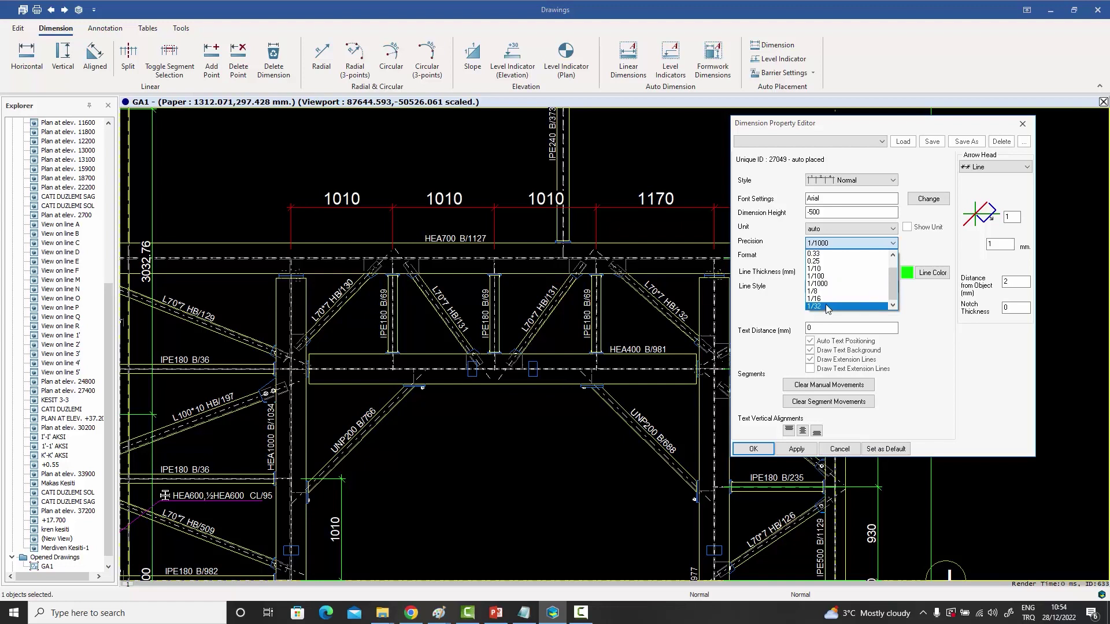
click(785, 241)
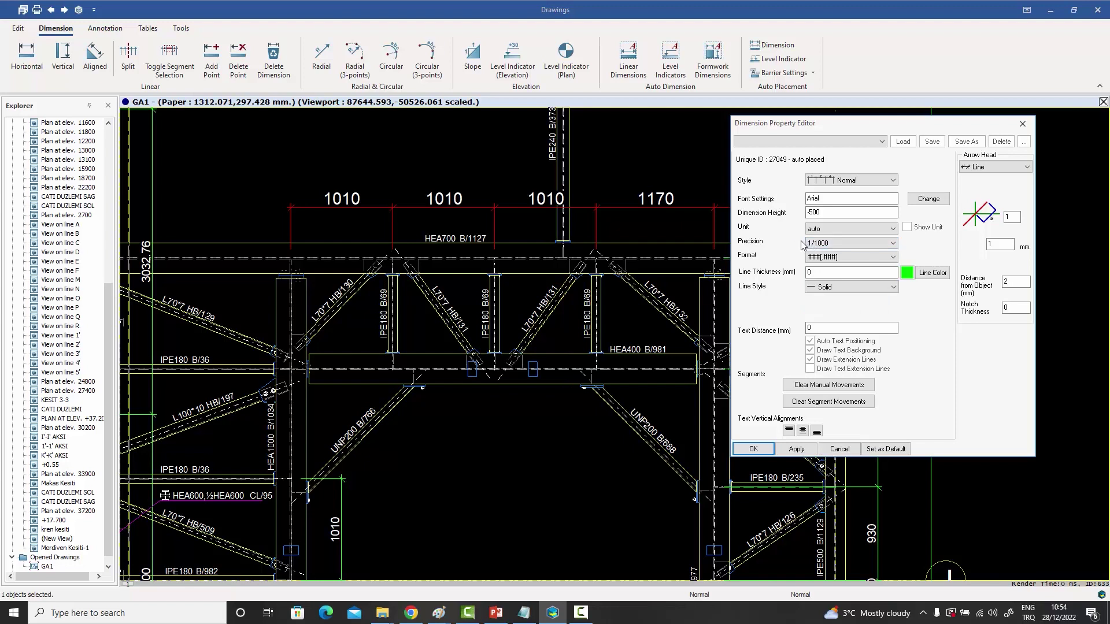
click(852, 258)
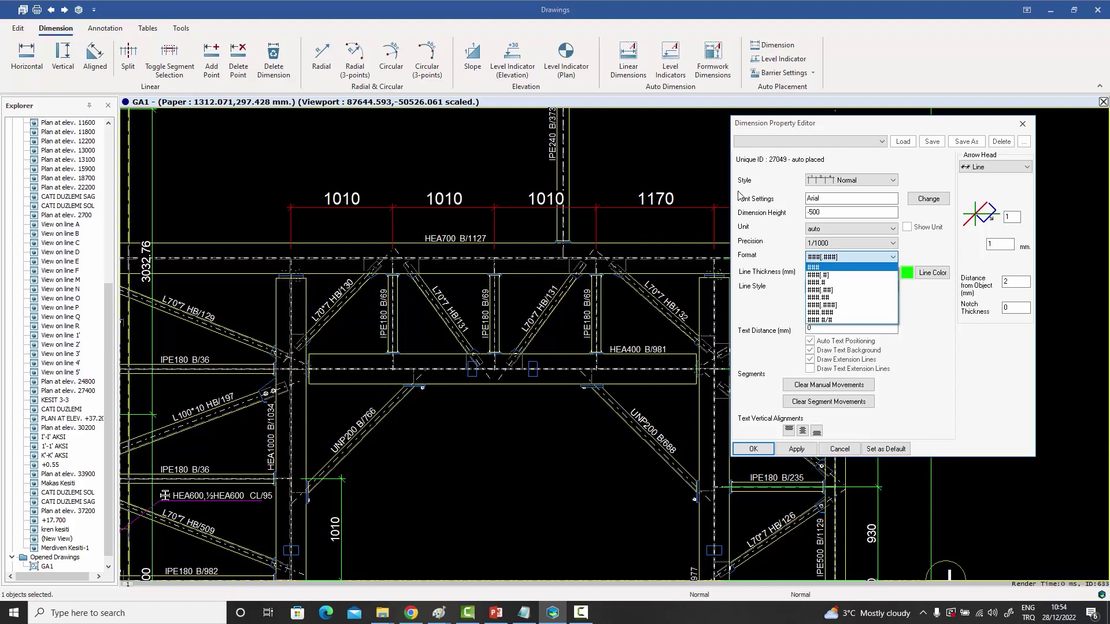
click(692, 157)
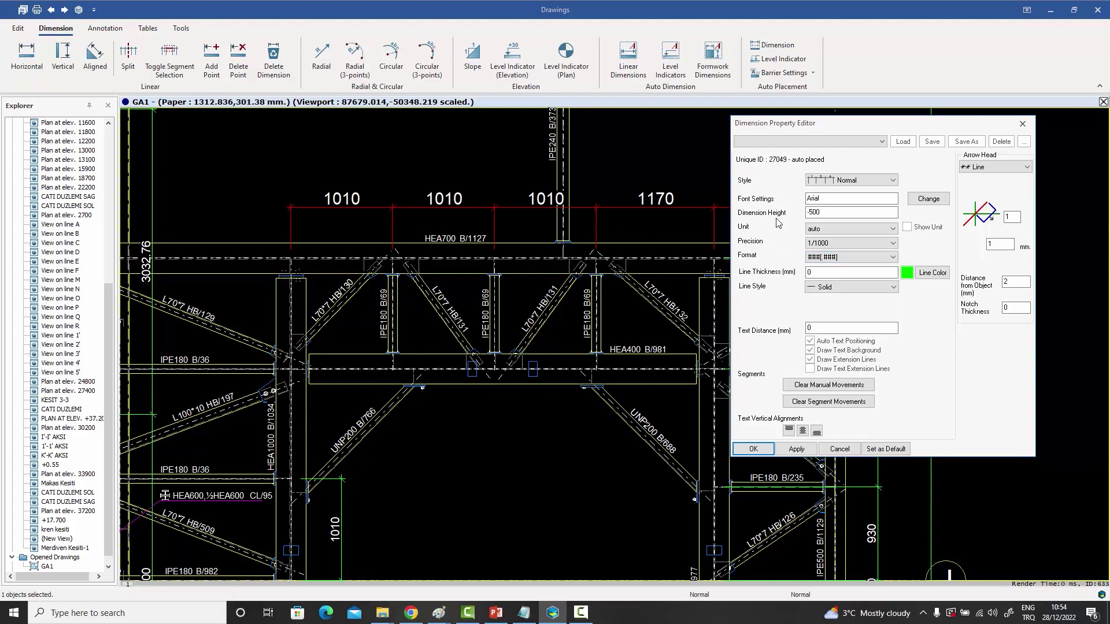
- Set the dimension chain's unit to feet and apply it to the drawing
click(833, 230)
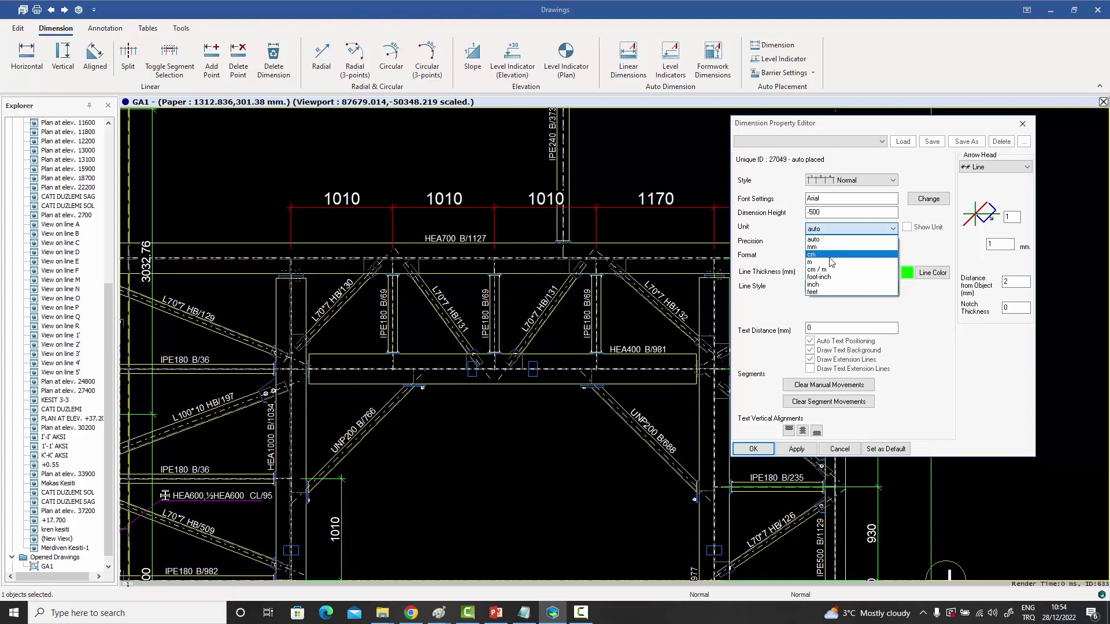
click(824, 294)
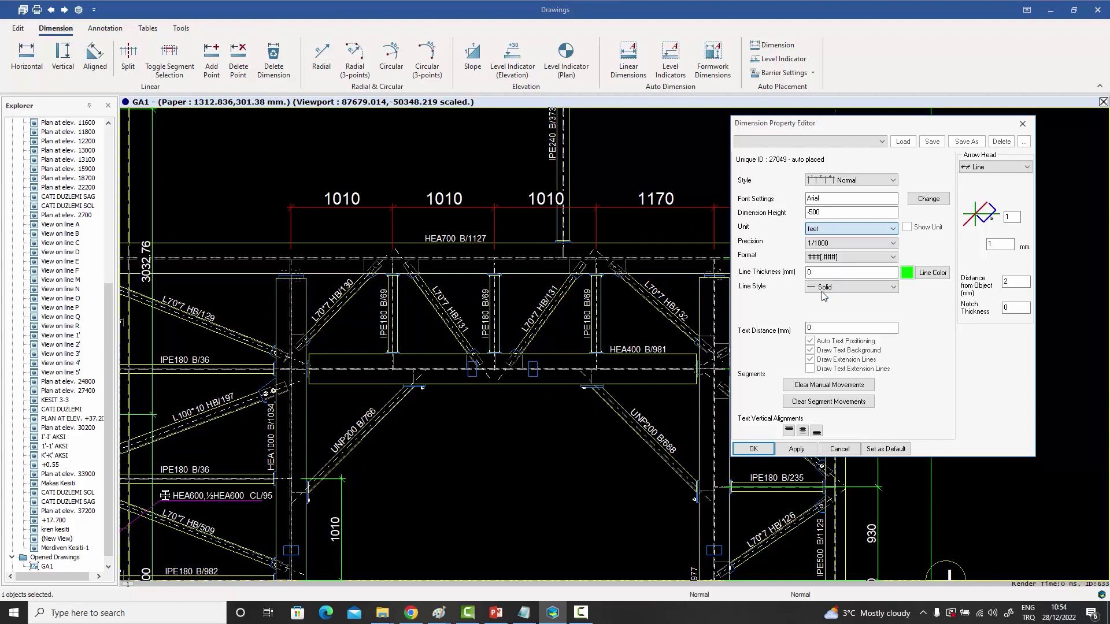
click(796, 450)
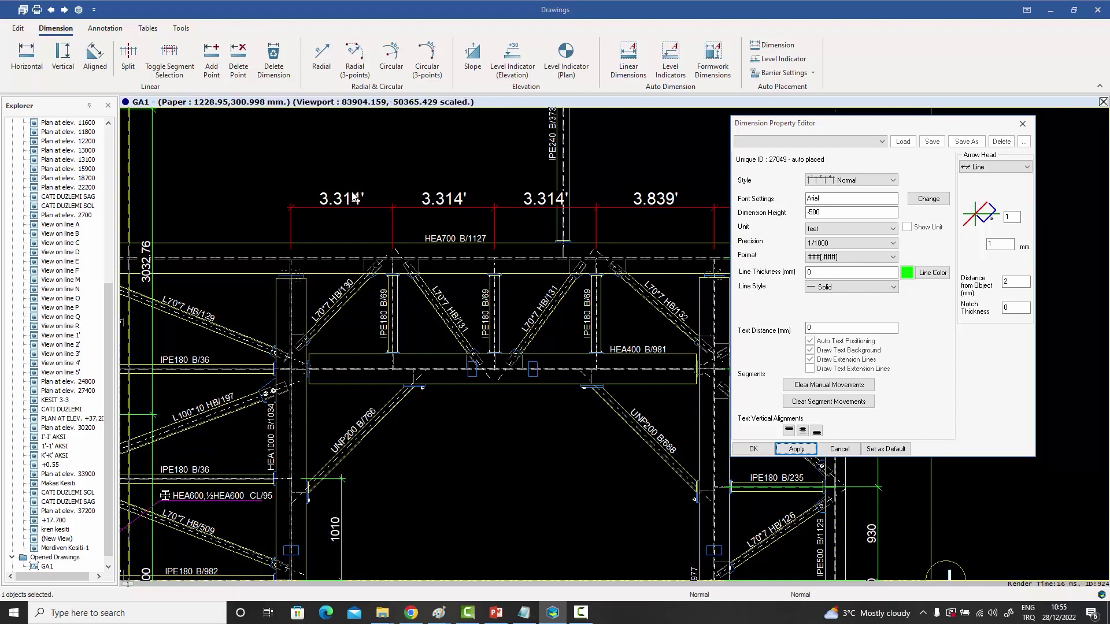
- Change the dimension chain's number format to the fractional ### #/# and apply it
click(836, 260)
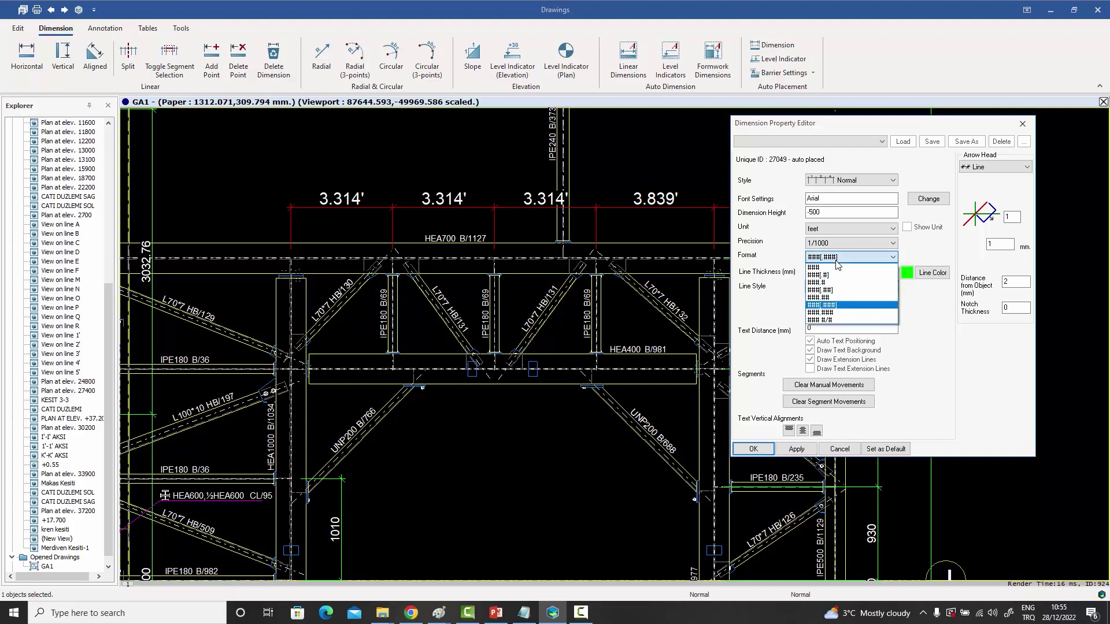
click(834, 321)
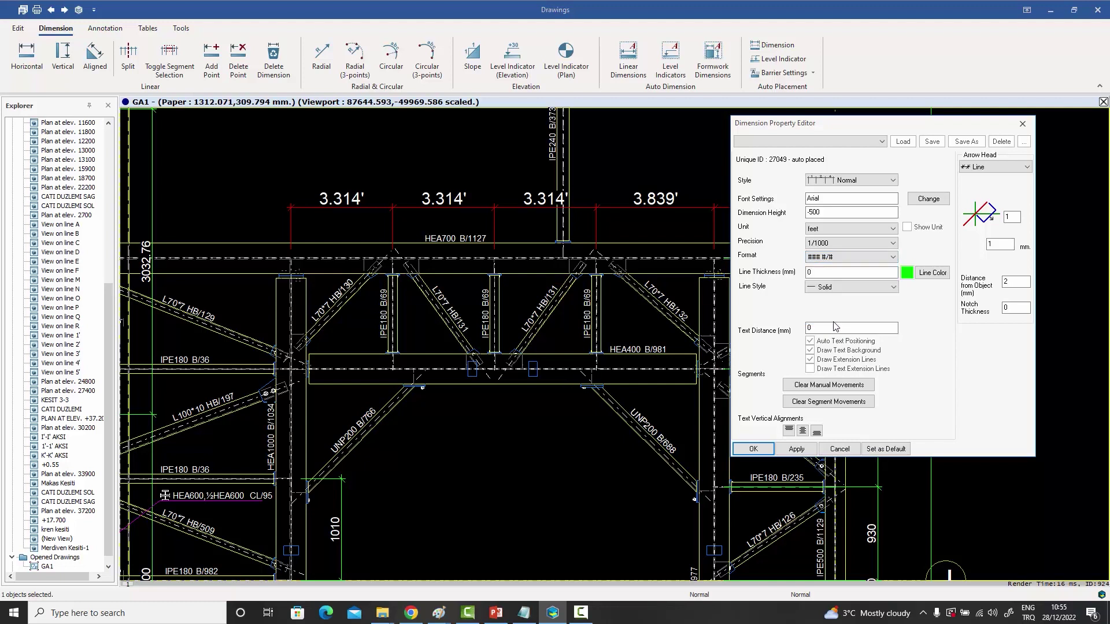
click(796, 450)
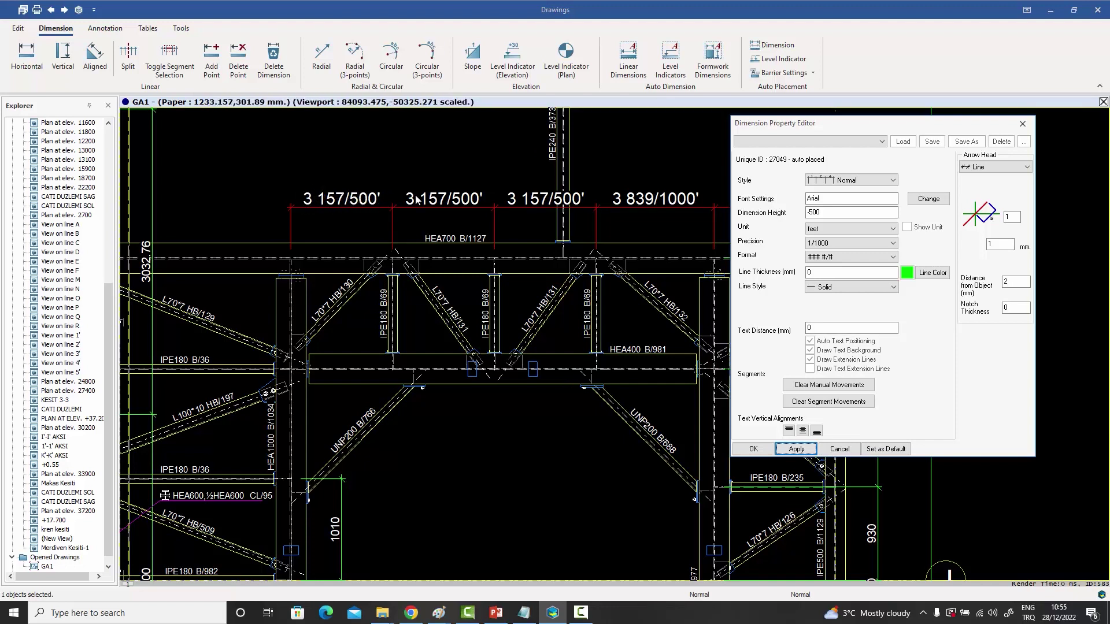
- Set the dimension chain's precision to 1/32 and apply it
click(824, 258)
click(759, 248)
click(826, 245)
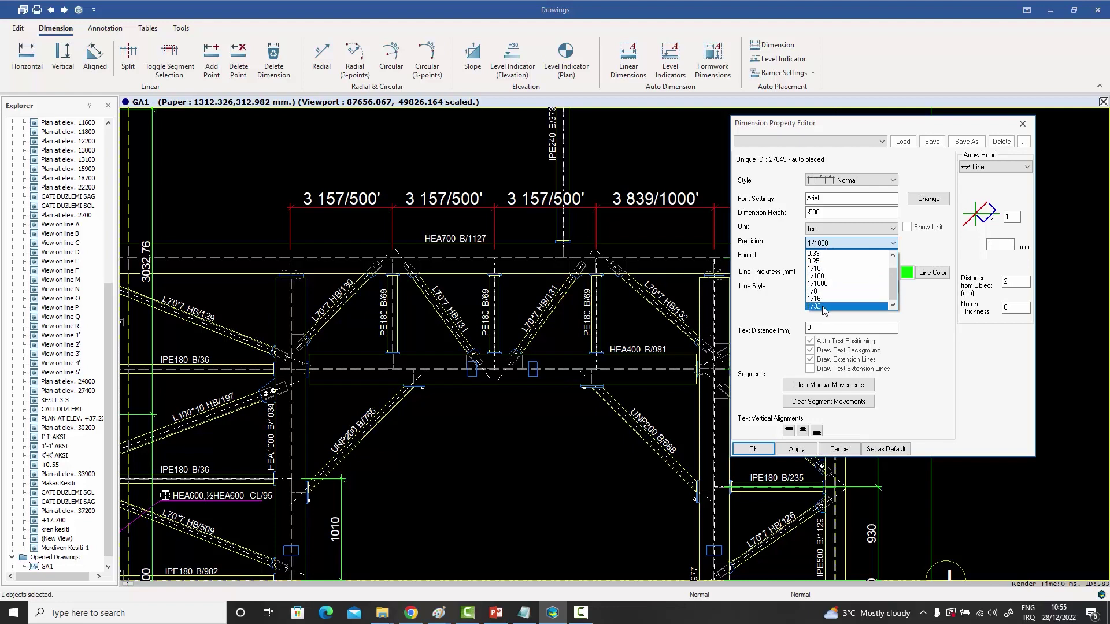
click(825, 306)
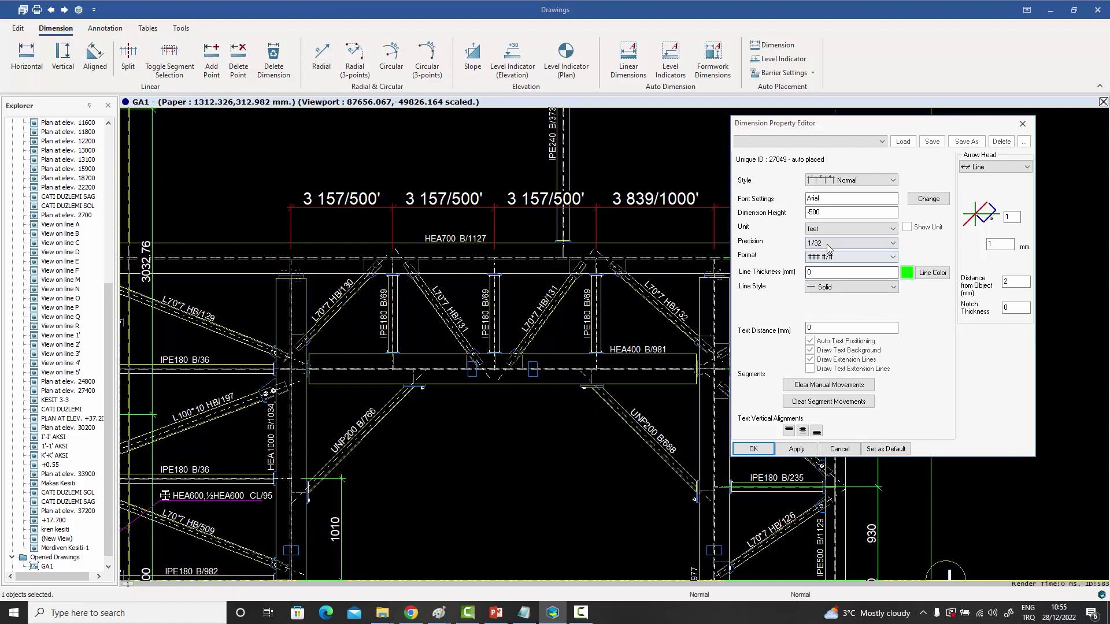
click(795, 449)
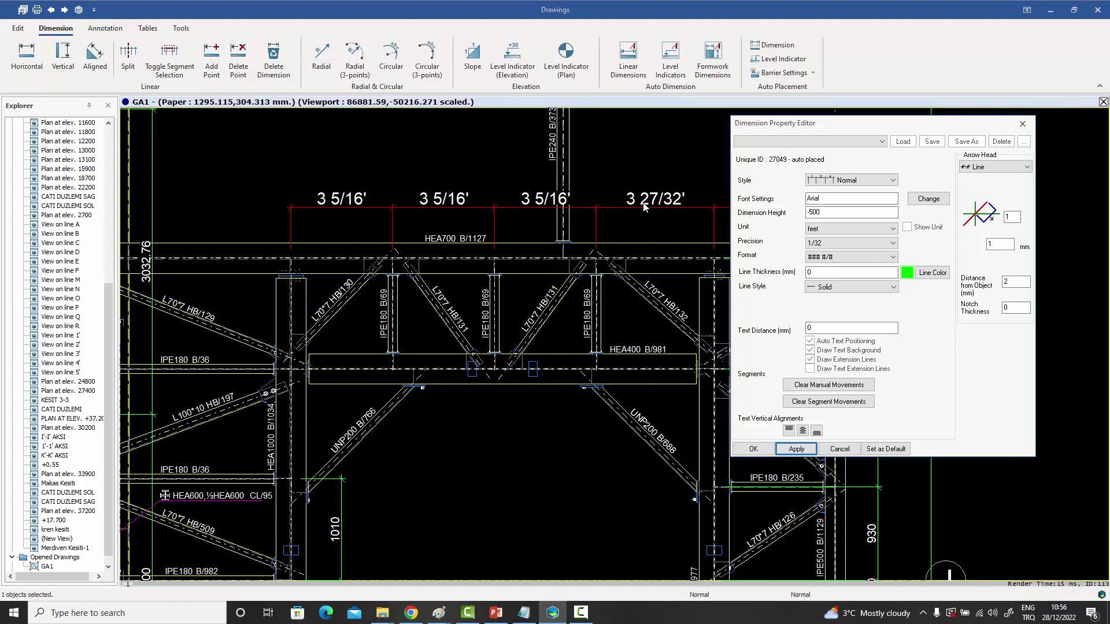
- Switch the dimension chain's unit to inch and apply it
click(831, 229)
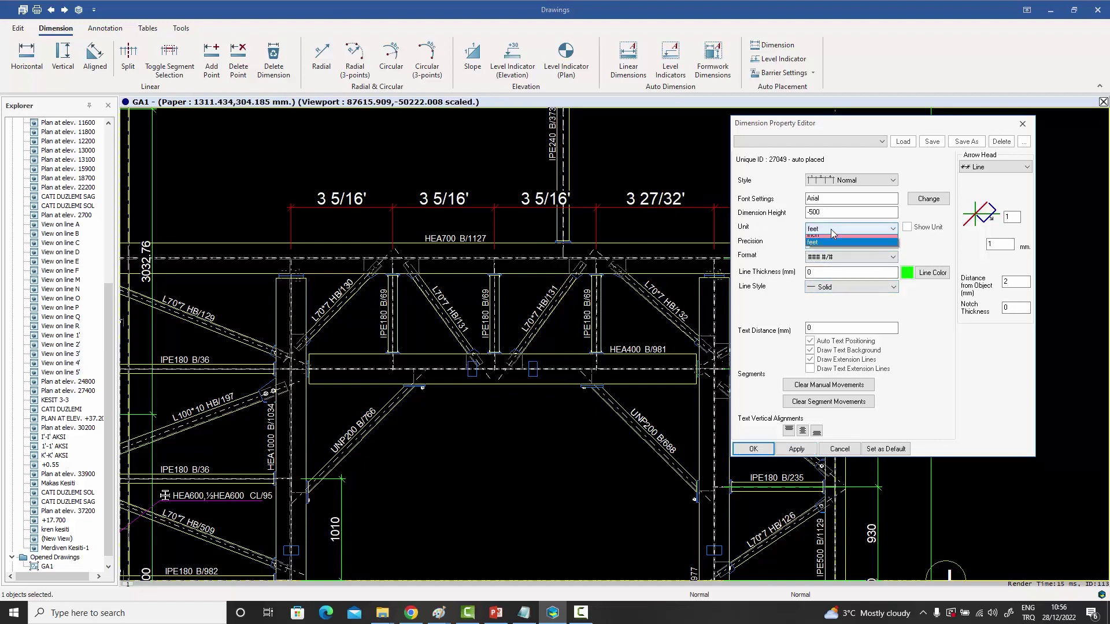
click(821, 289)
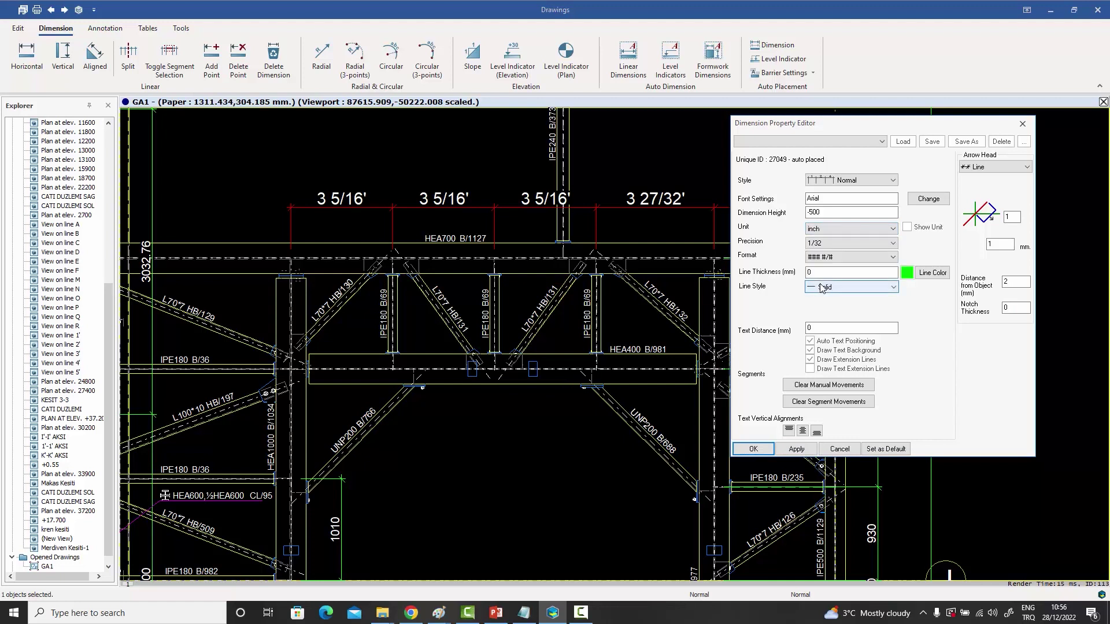
click(796, 450)
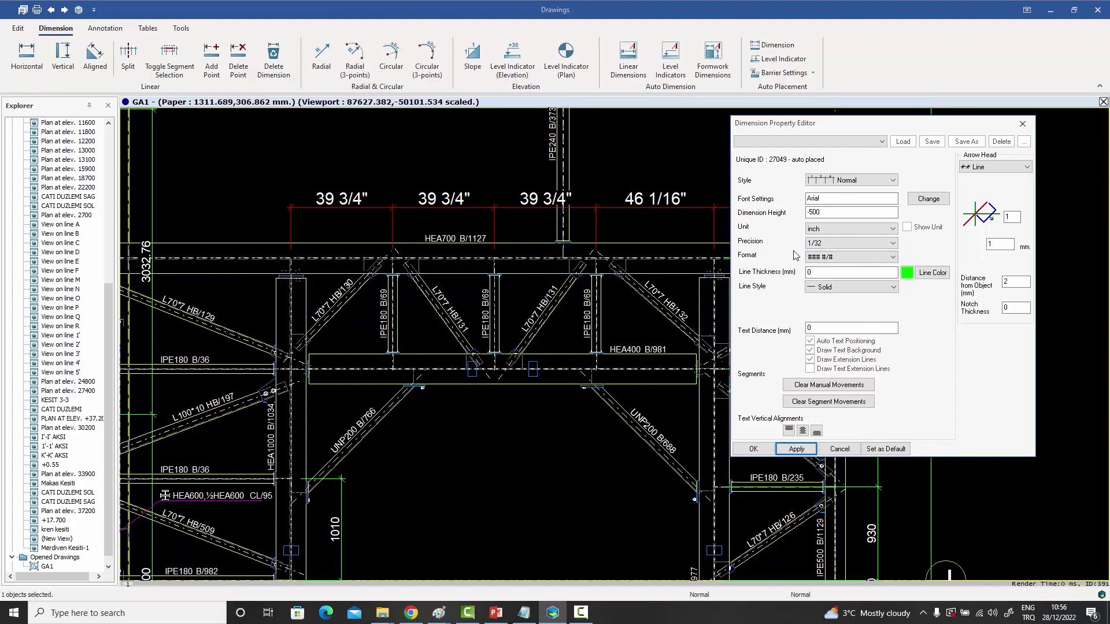
- Set the dimension chain's precision to 1/8 and apply it
click(832, 245)
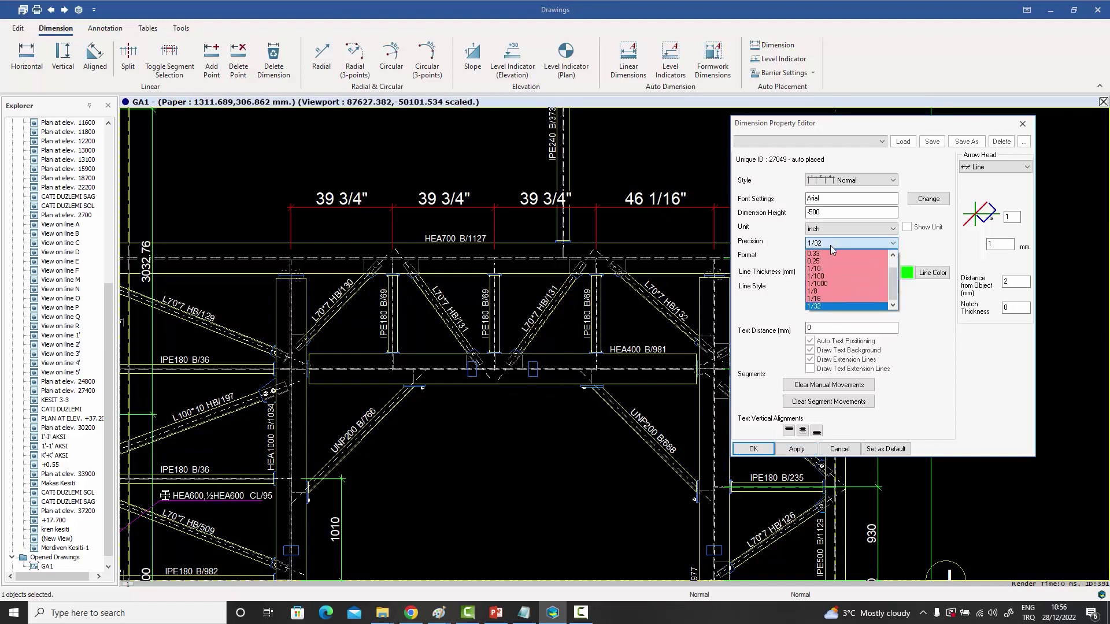
click(831, 291)
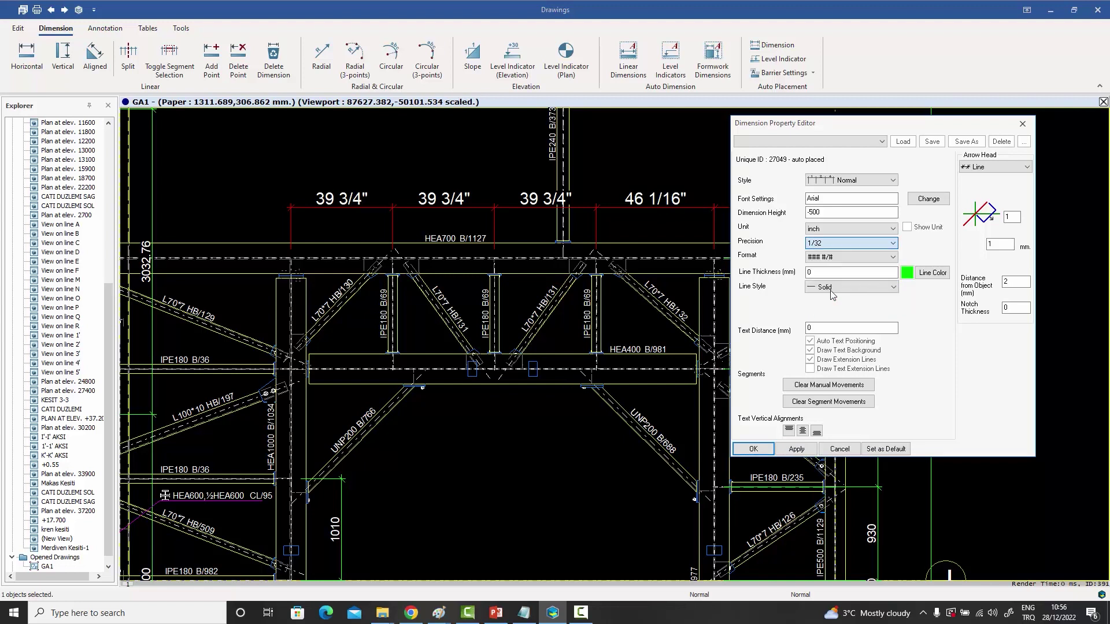
click(796, 448)
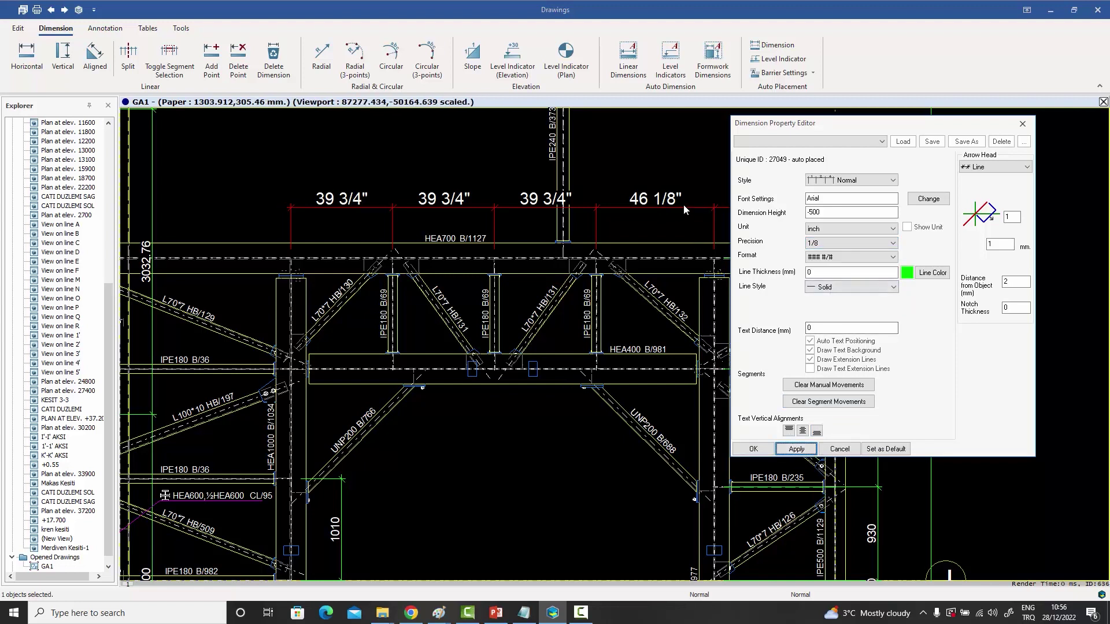
- Set the dimension chain's unit to foot-inch, apply it and close the property editor
click(839, 229)
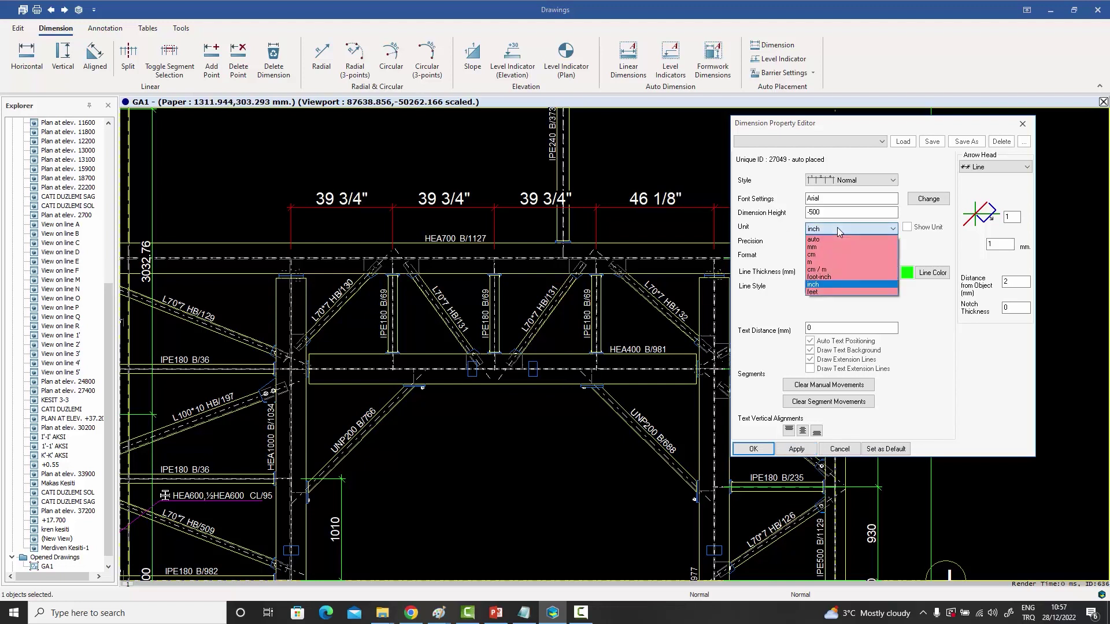
click(828, 277)
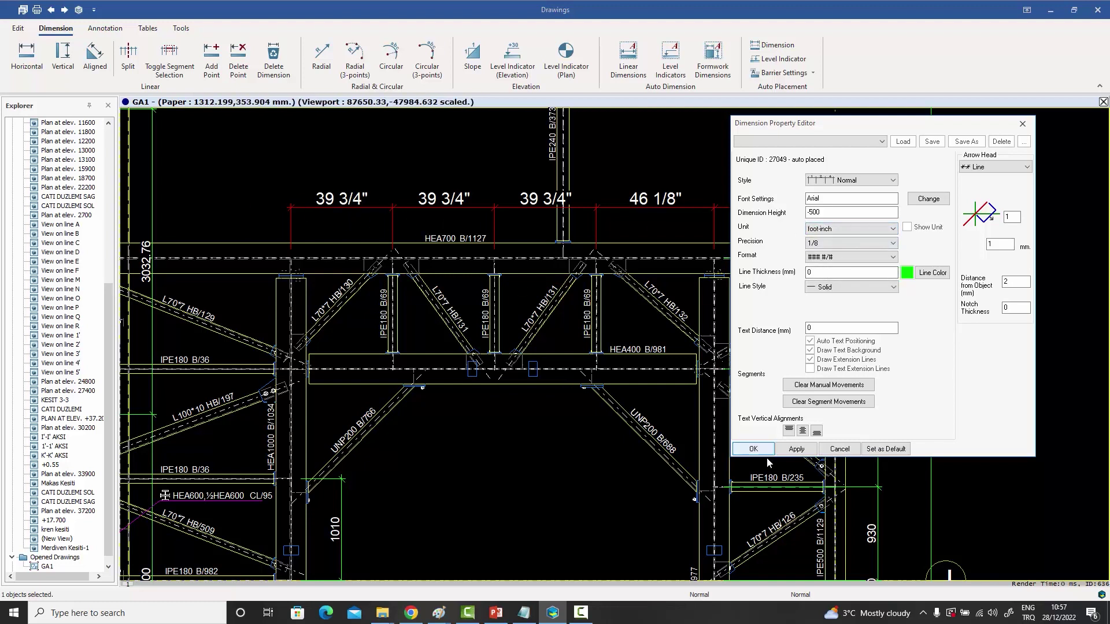
click(797, 449)
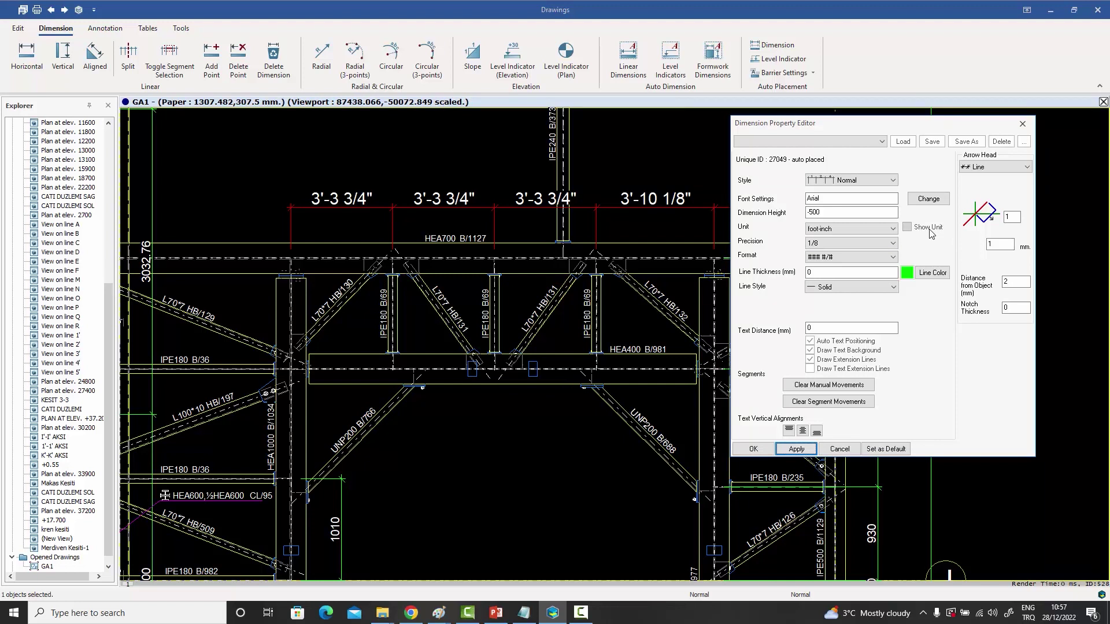
click(1022, 124)
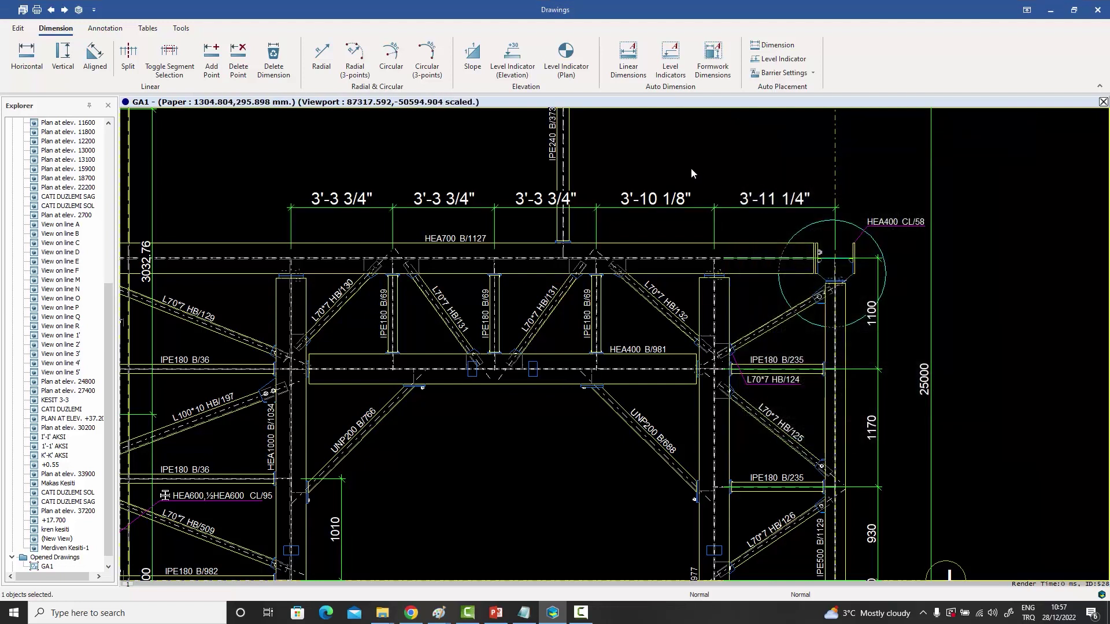
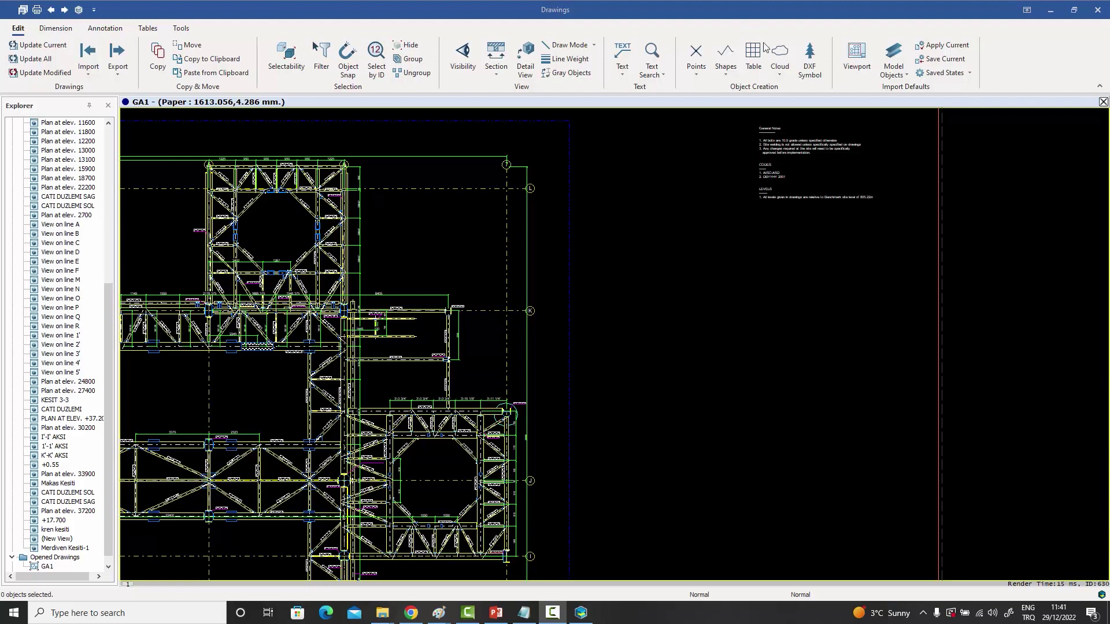
- Insert a four-row, three-column table in the empty area beside the plan and move it up to just below the general notes
click(754, 55)
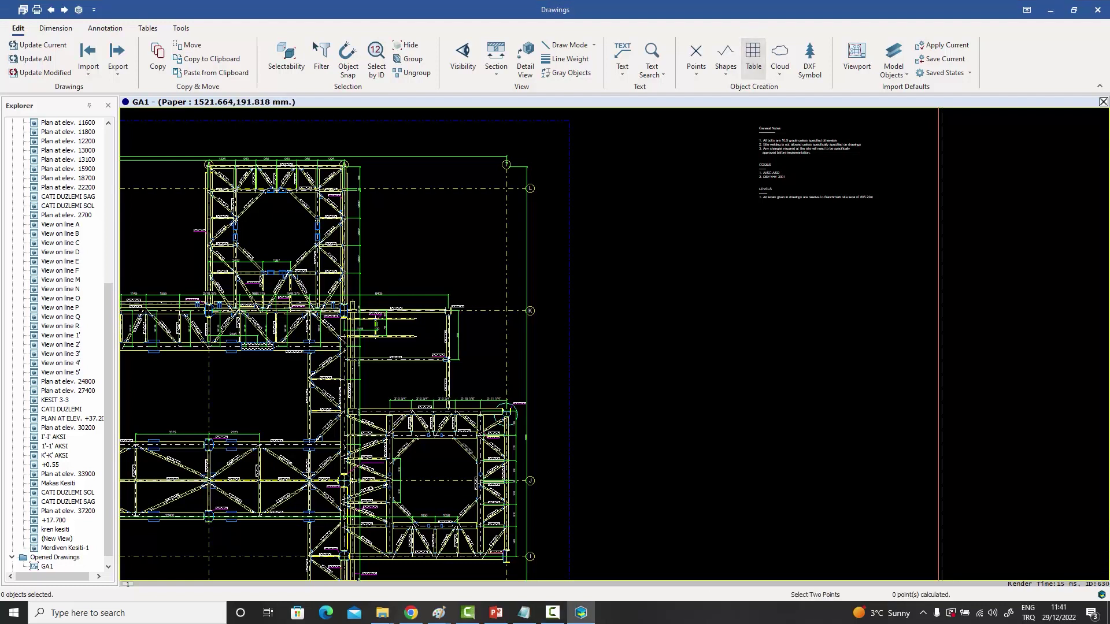
click(663, 255)
click(903, 343)
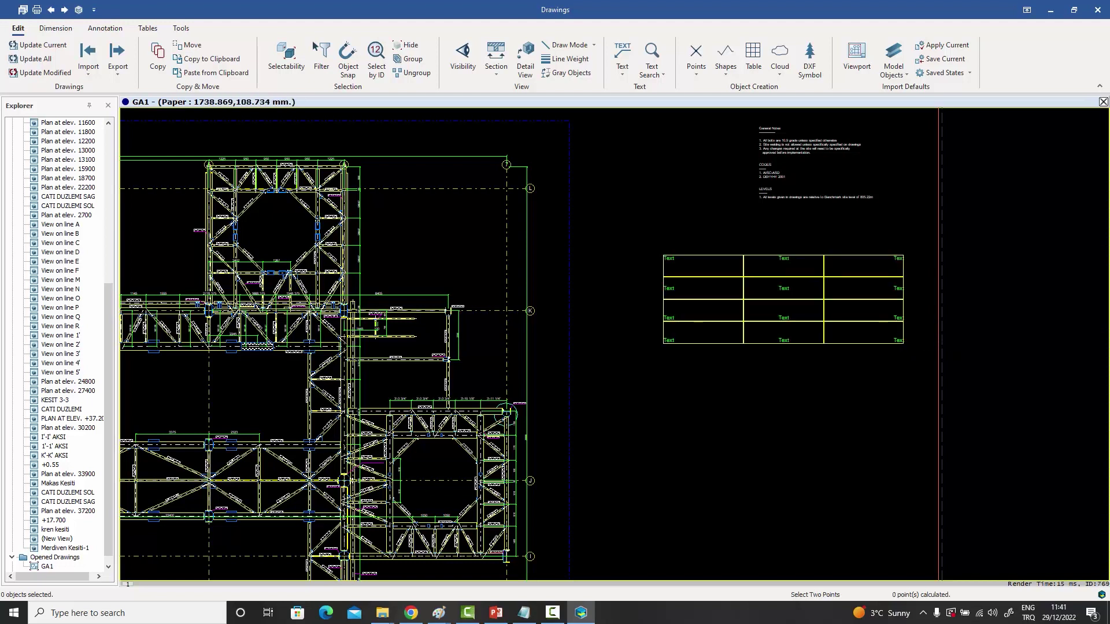
right_click(897, 209)
click(908, 214)
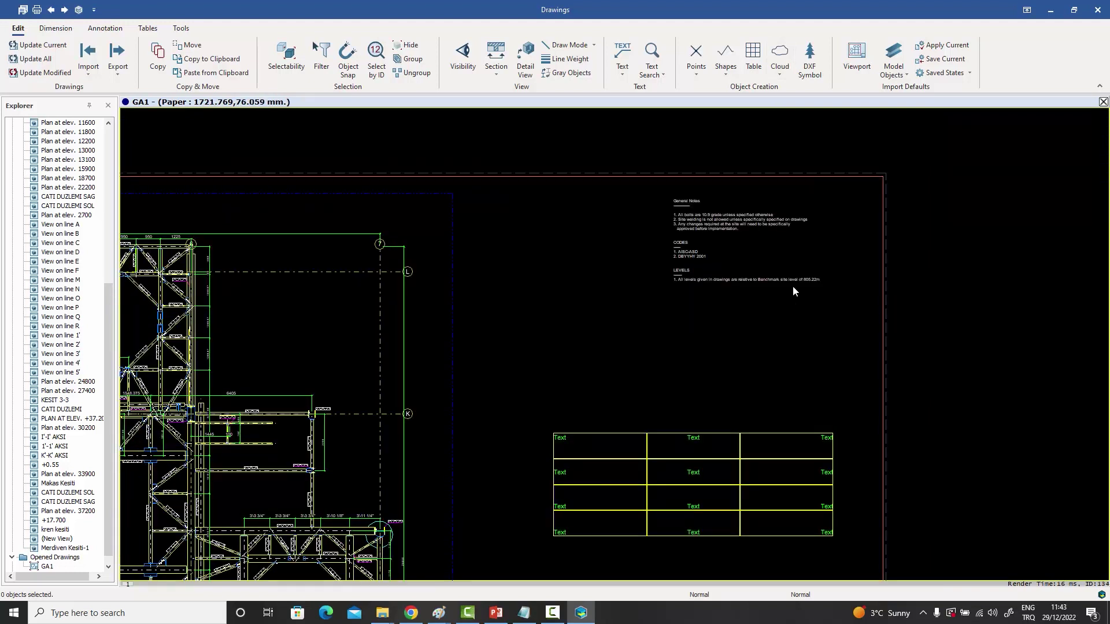
click(772, 435)
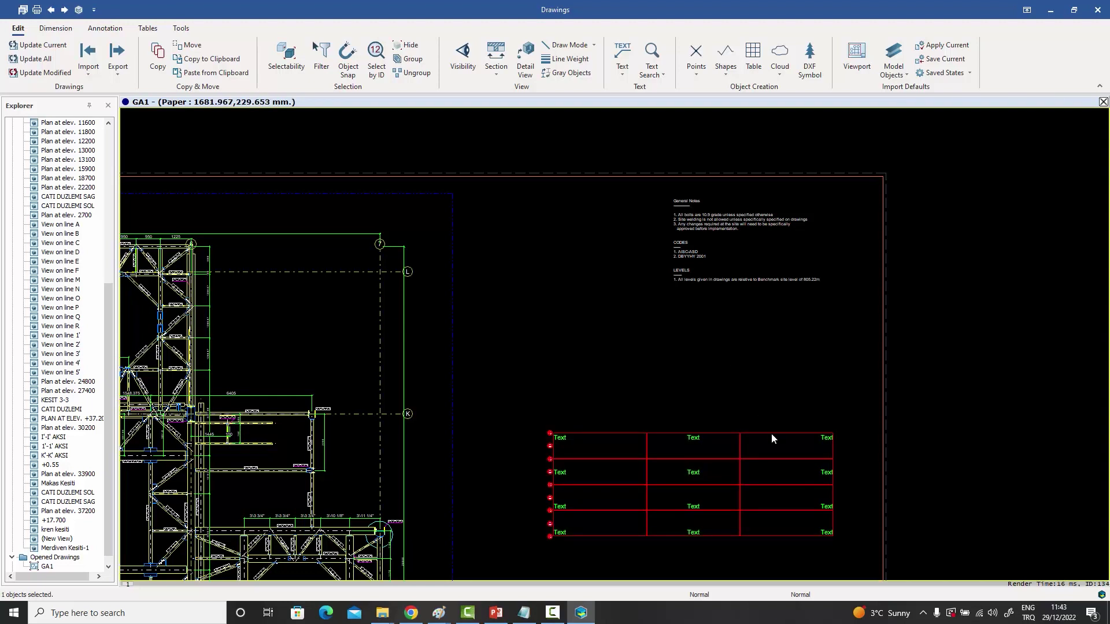
drag(769, 436, 768, 318)
- Move the table down onto the title block's upper edge with left edges aligned, and shift it up and left, clear of the title block
scroll(927, 317, down, 3)
mouse_move(925, 404)
middle_down()
mouse_move(847, 116)
mouse_move(837, 216)
mouse_move(772, 263)
middle_up()
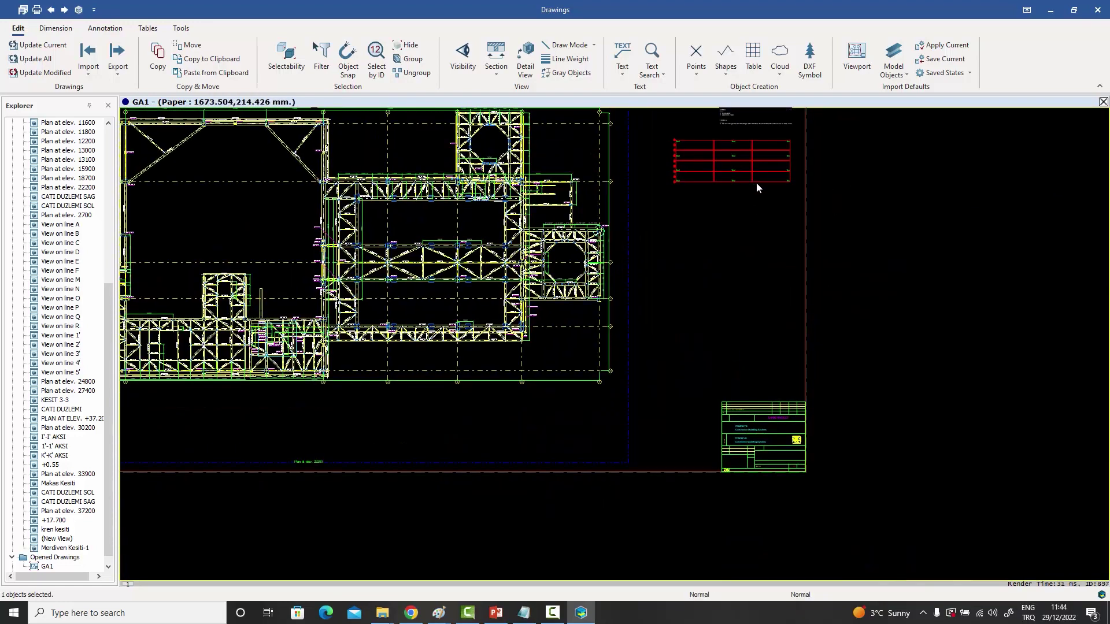
drag(756, 184, 758, 361)
scroll(867, 414, up, 4)
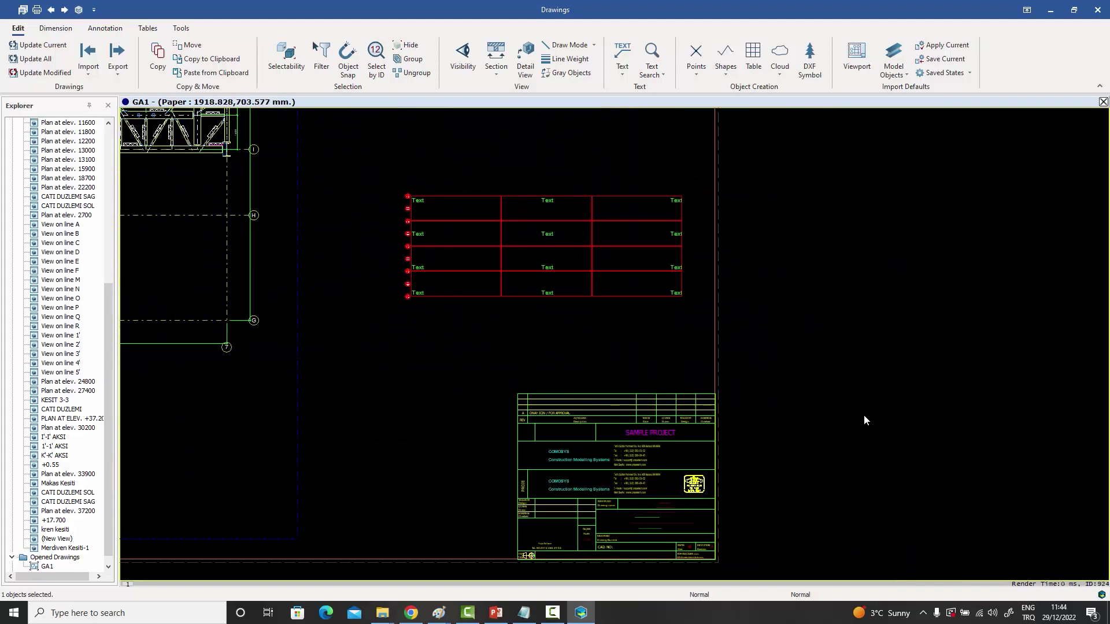
drag(709, 198, 737, 296)
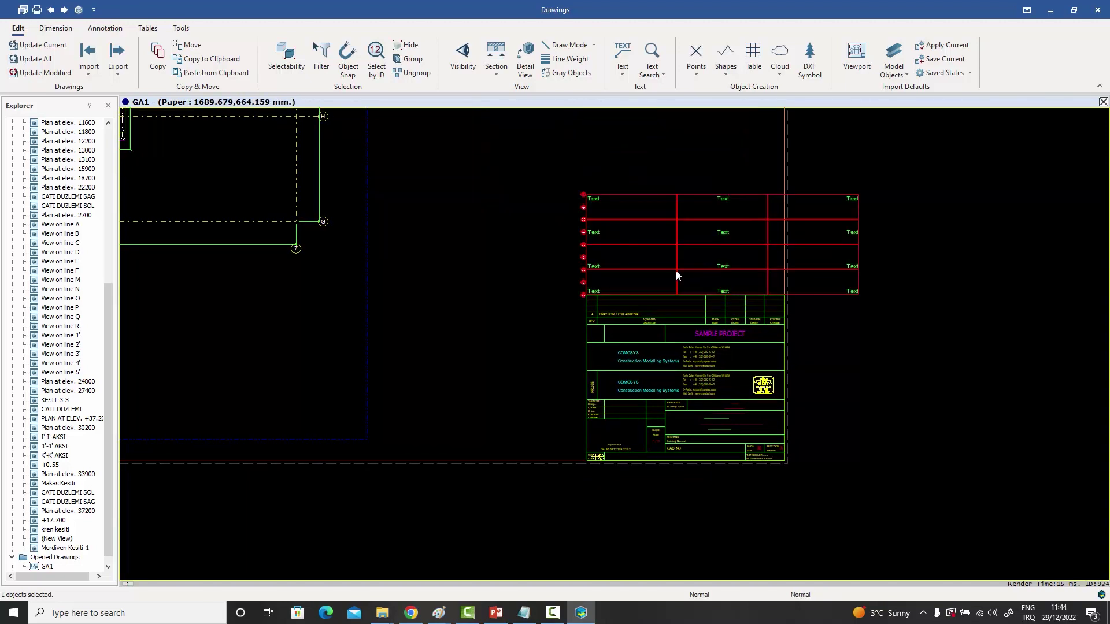
scroll(672, 189, down, 2)
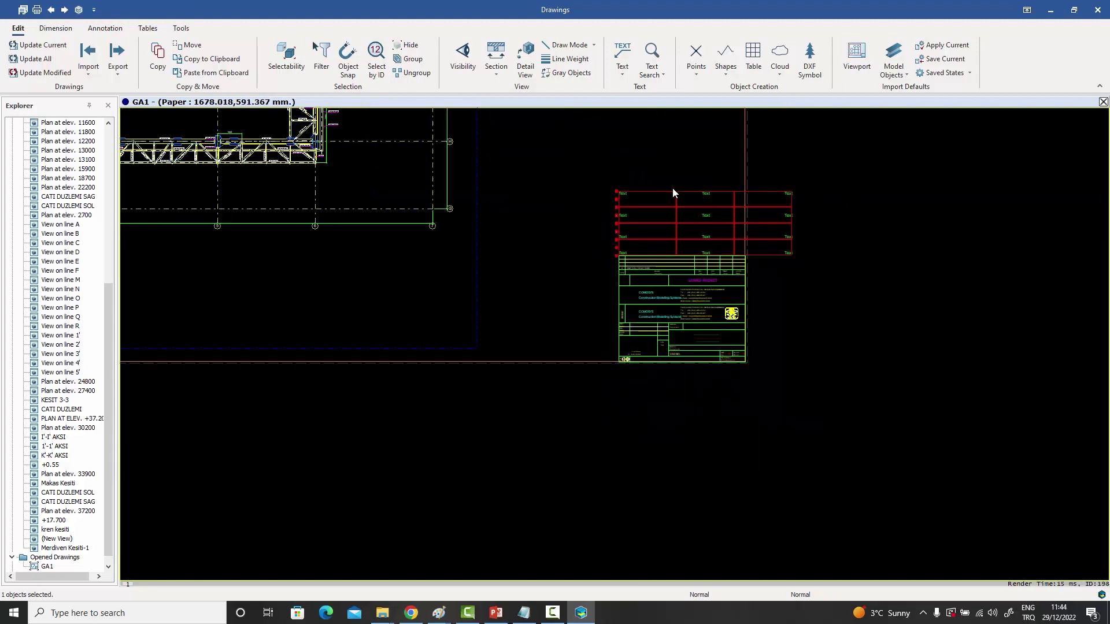
drag(654, 196, 607, 134)
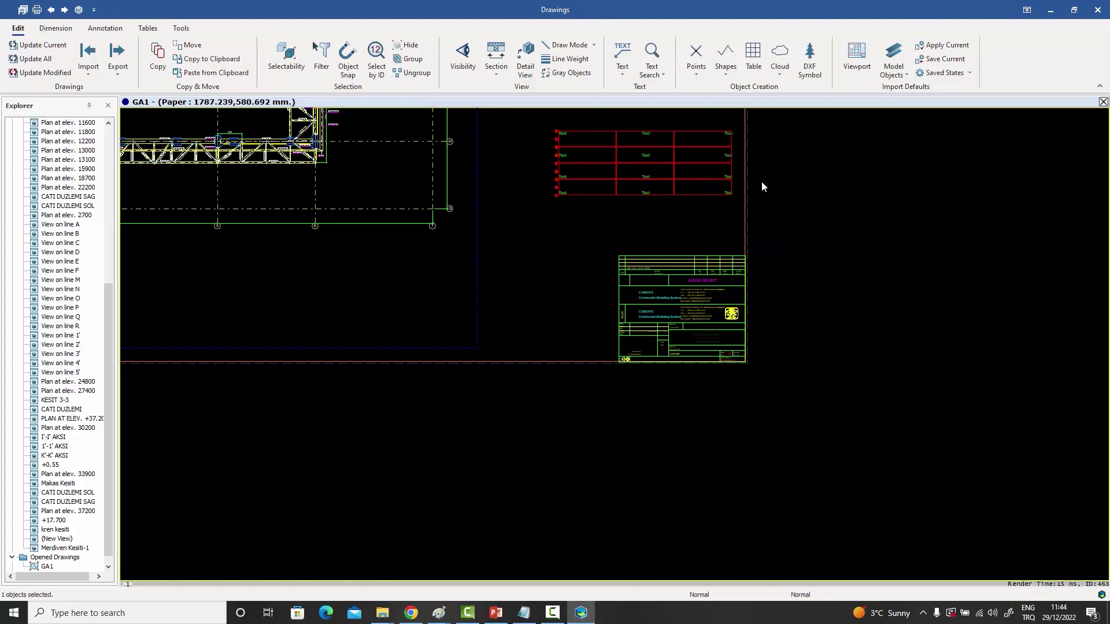
- Add the lines "This is a" and "TEST" below "Text" in the table's first cell of the first row
middle_drag(761, 184, 760, 339)
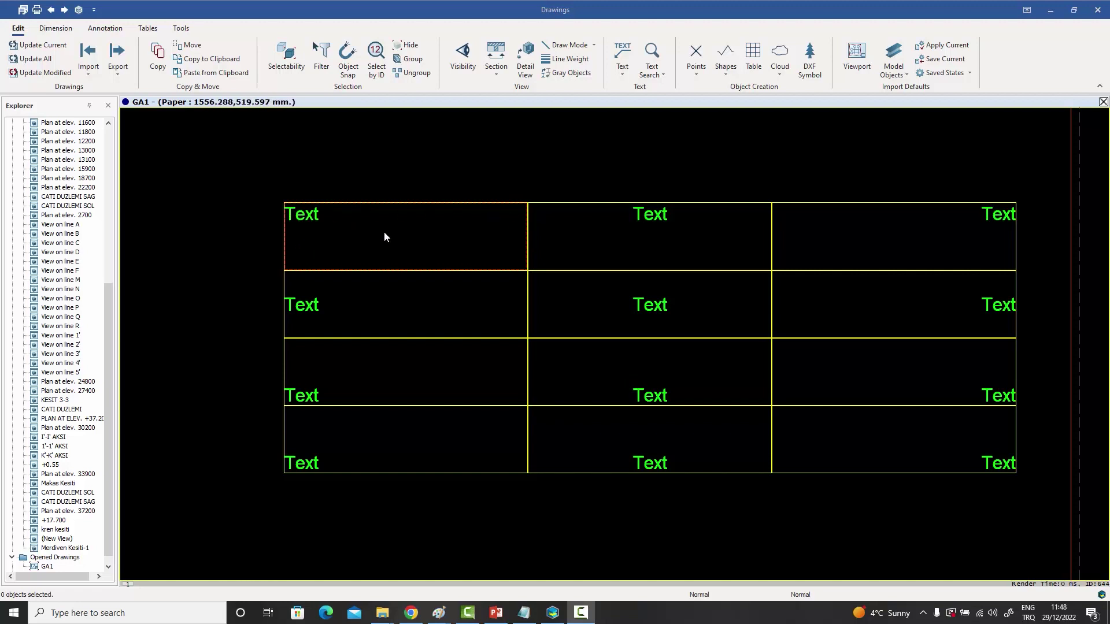
double_click(307, 215)
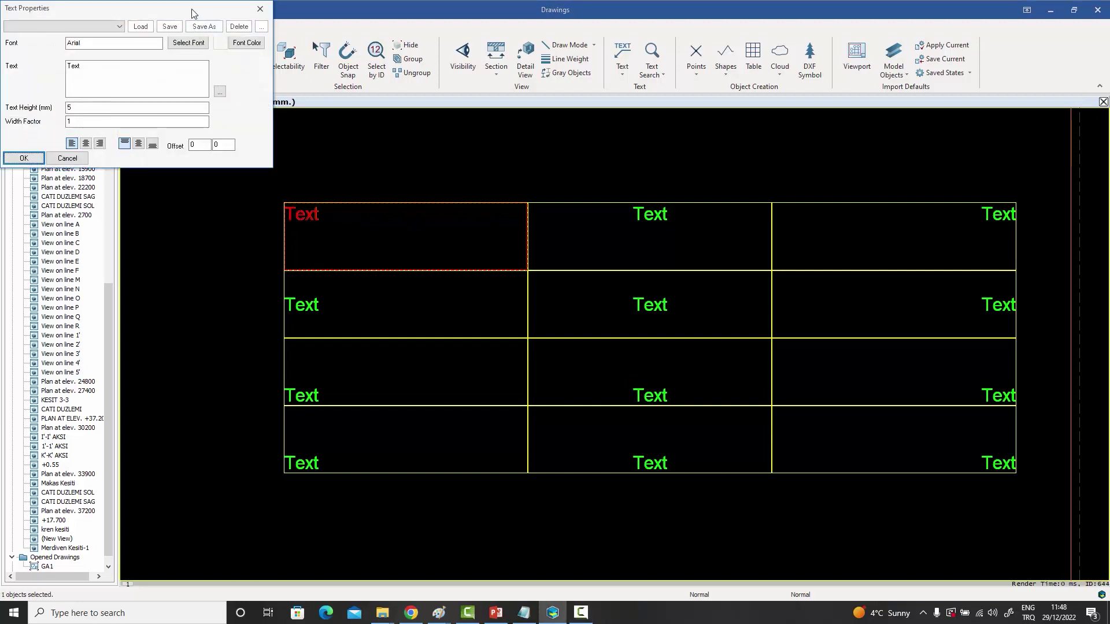
drag(186, 11, 646, 41)
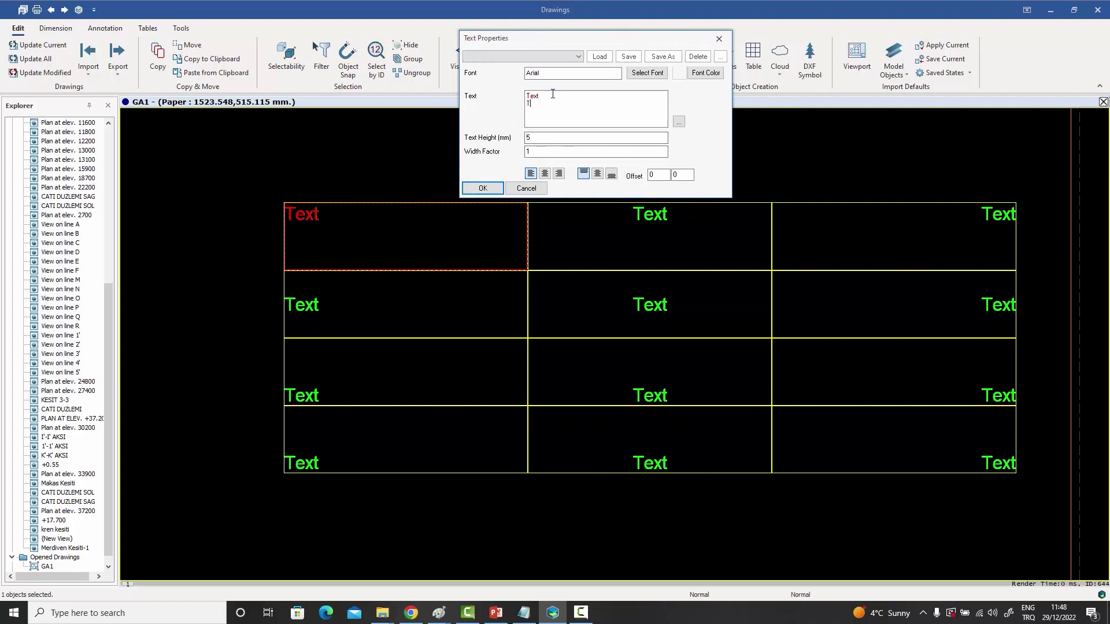
text(This is a)
click(475, 193)
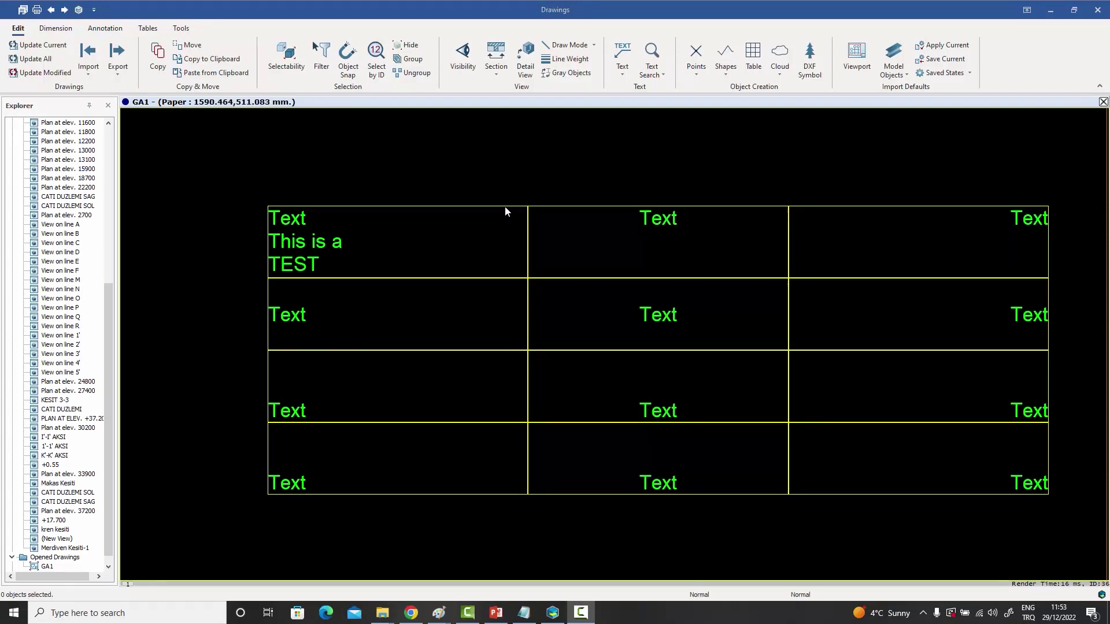
- Open the table's properties and show its cell settings
double_click(503, 207)
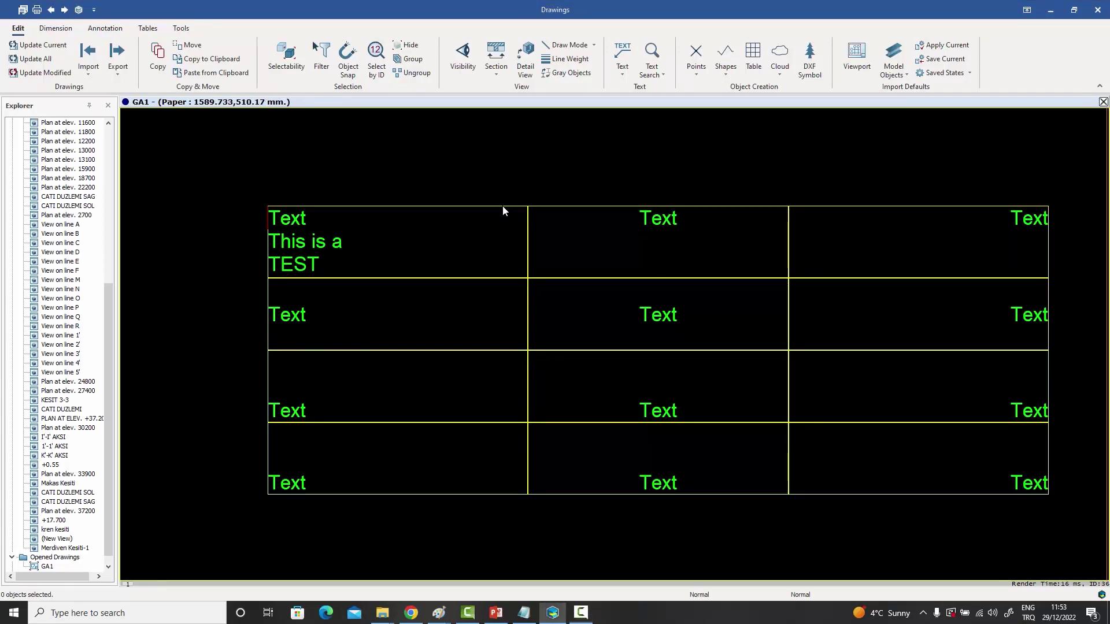
drag(805, 128, 848, 123)
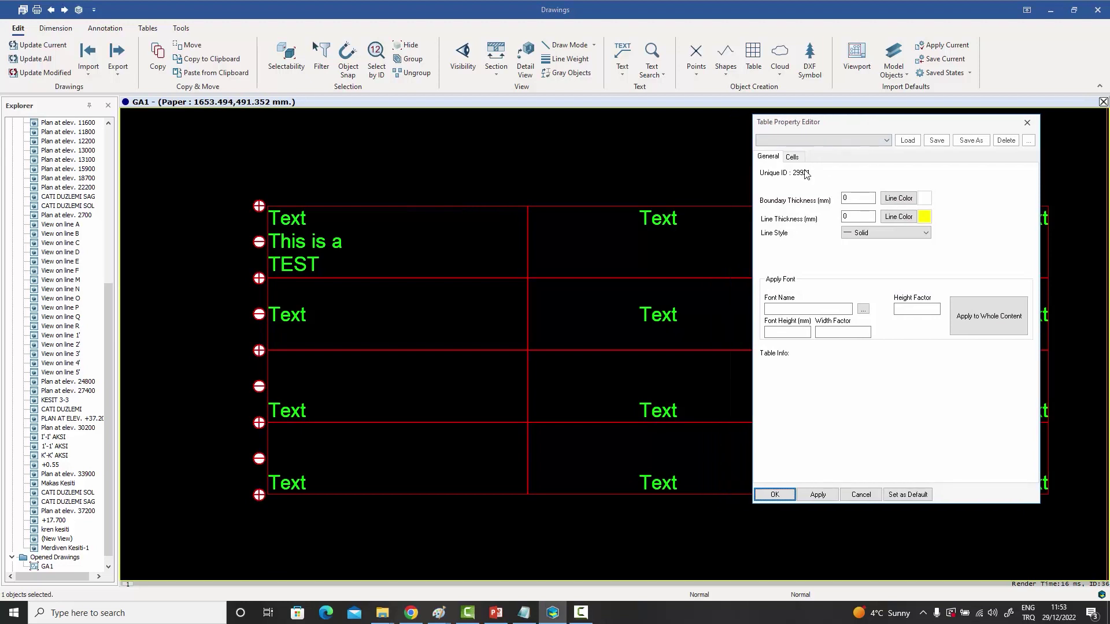
click(793, 157)
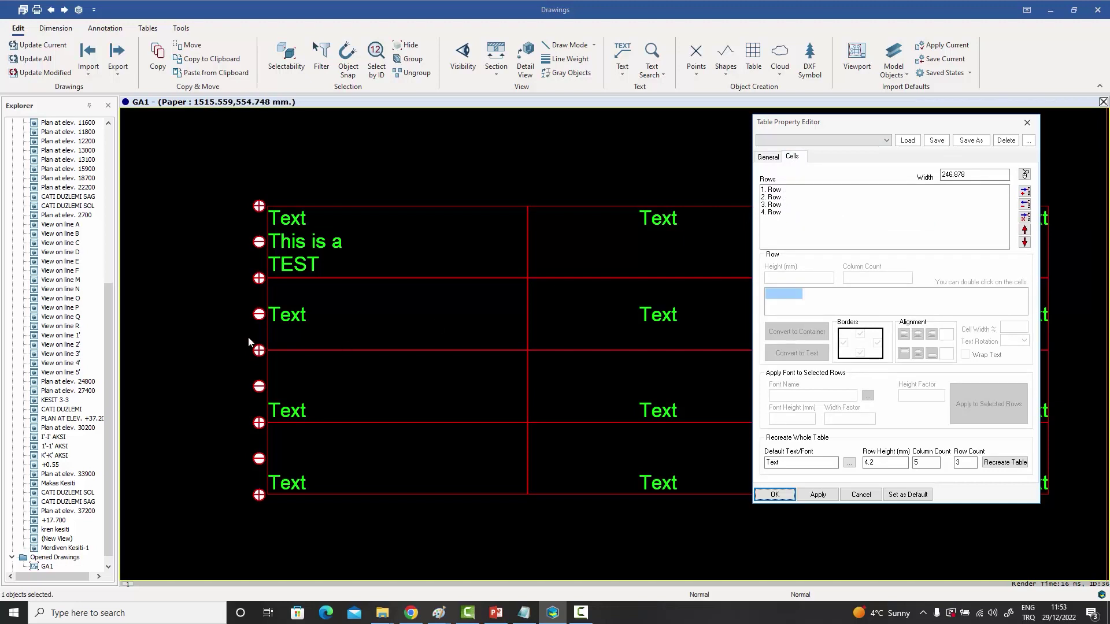
- Set the text rotation of the second row's first cell to 90 and apply it
click(781, 198)
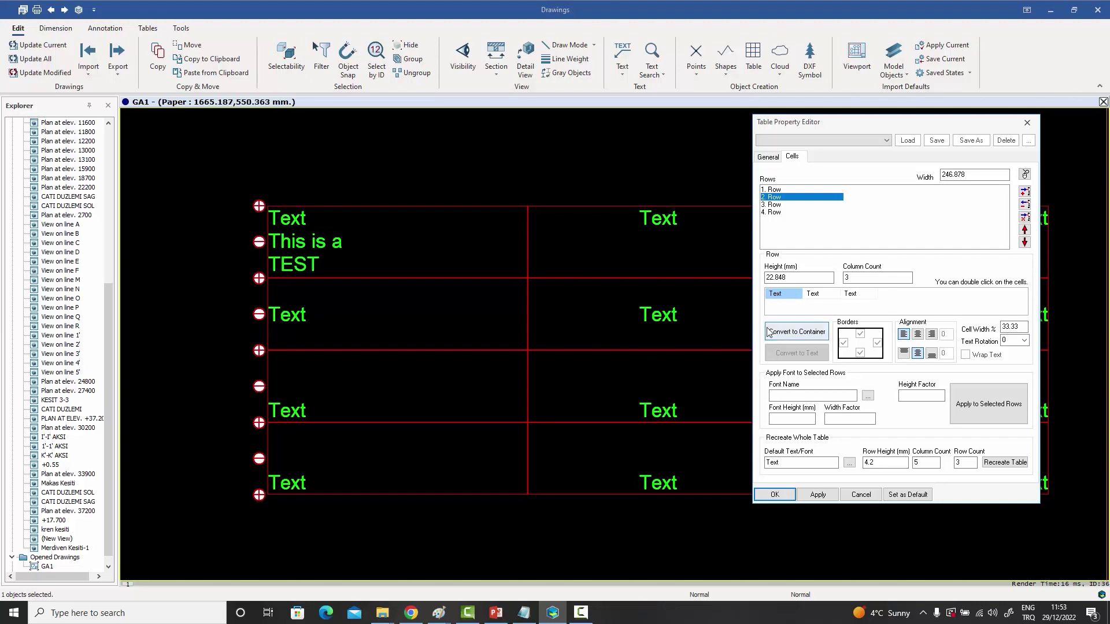
click(832, 298)
click(862, 299)
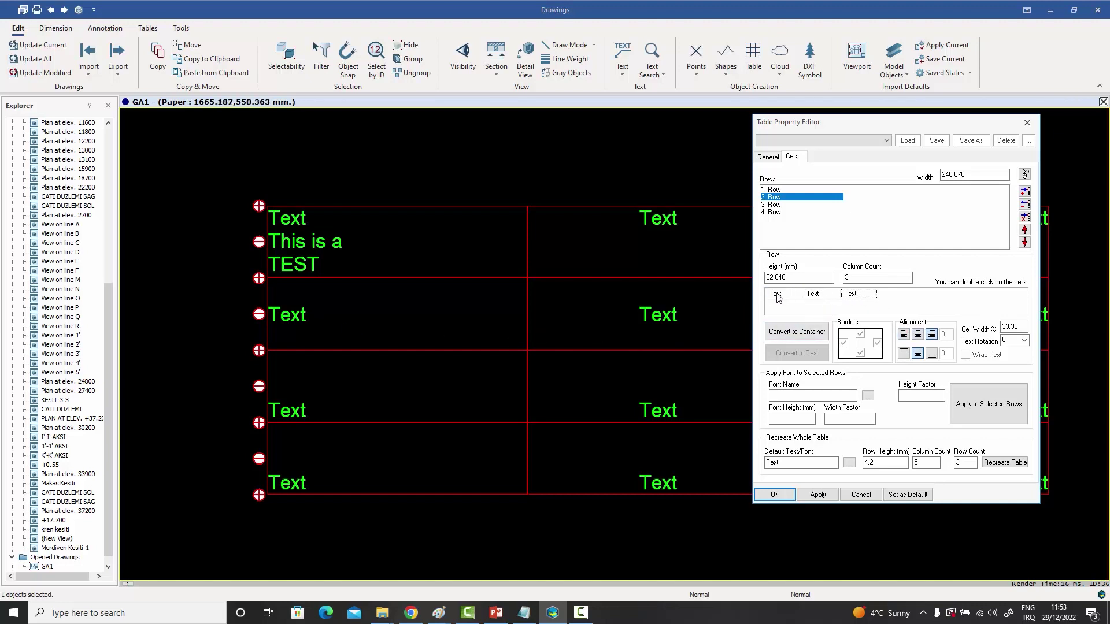
click(778, 297)
click(858, 297)
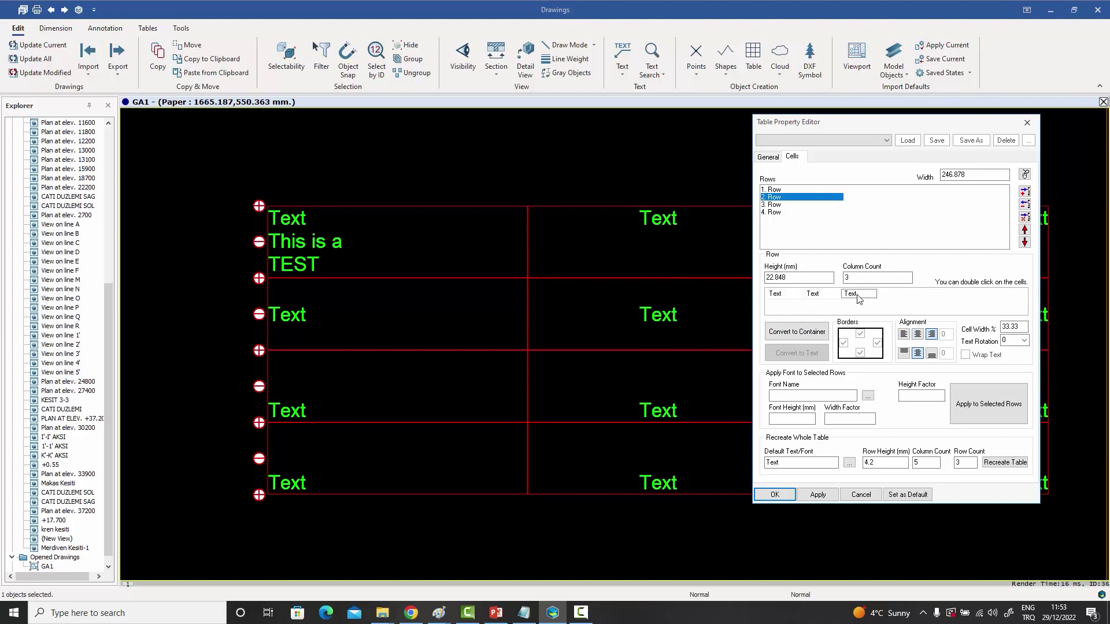
click(780, 298)
click(1026, 341)
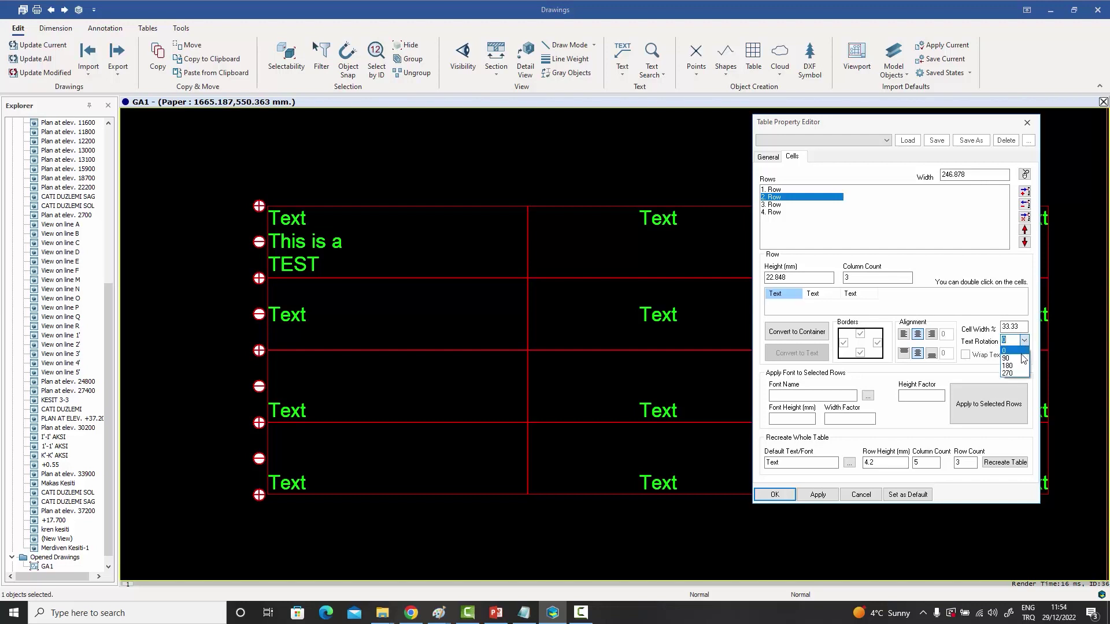
click(1022, 362)
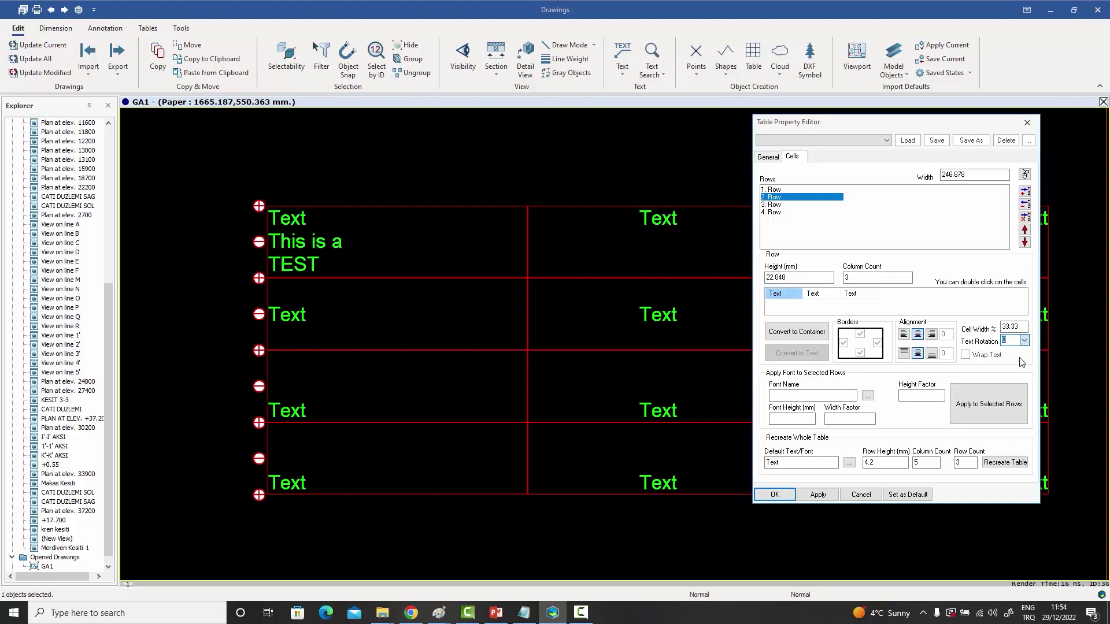
click(816, 496)
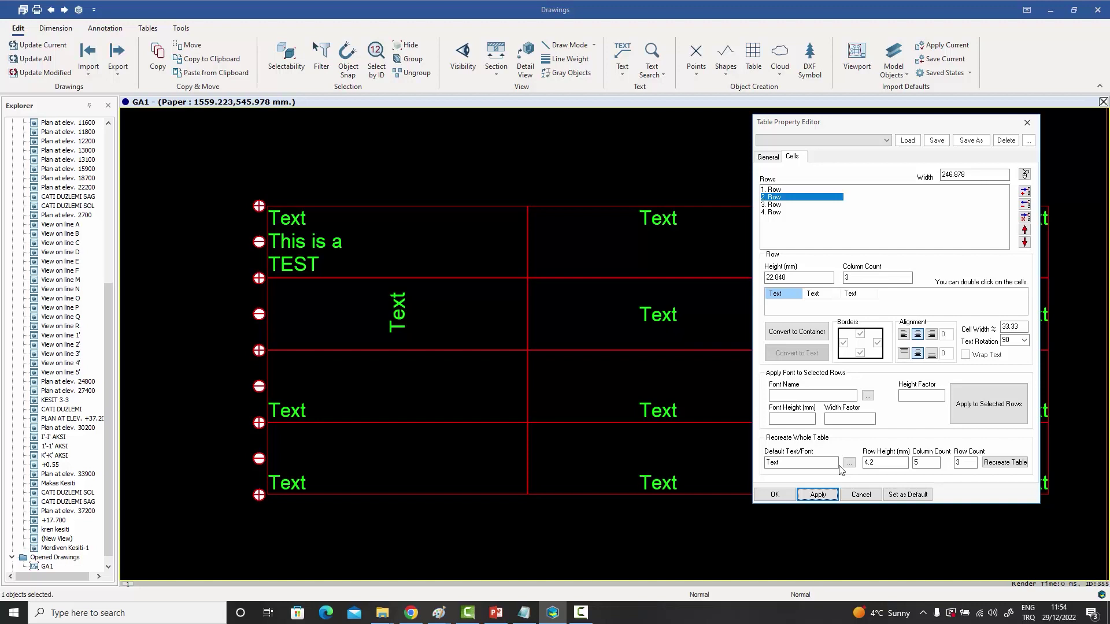
- Align the second row's first cell text to the left with a horizontal offset of 5 and apply it
click(904, 336)
click(816, 495)
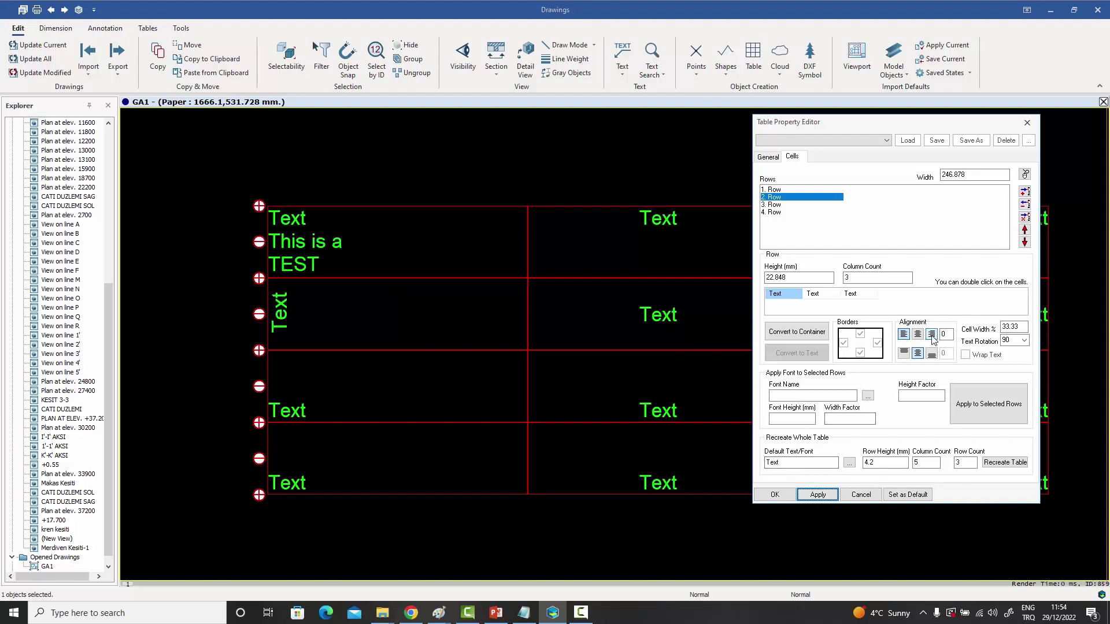
click(818, 495)
click(948, 335)
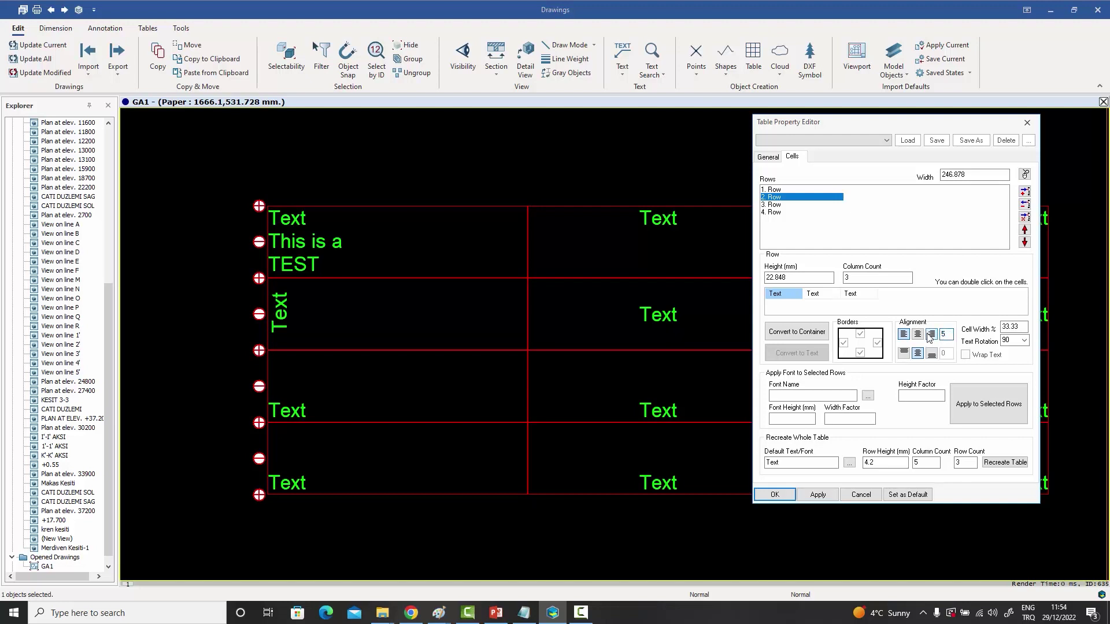
click(817, 496)
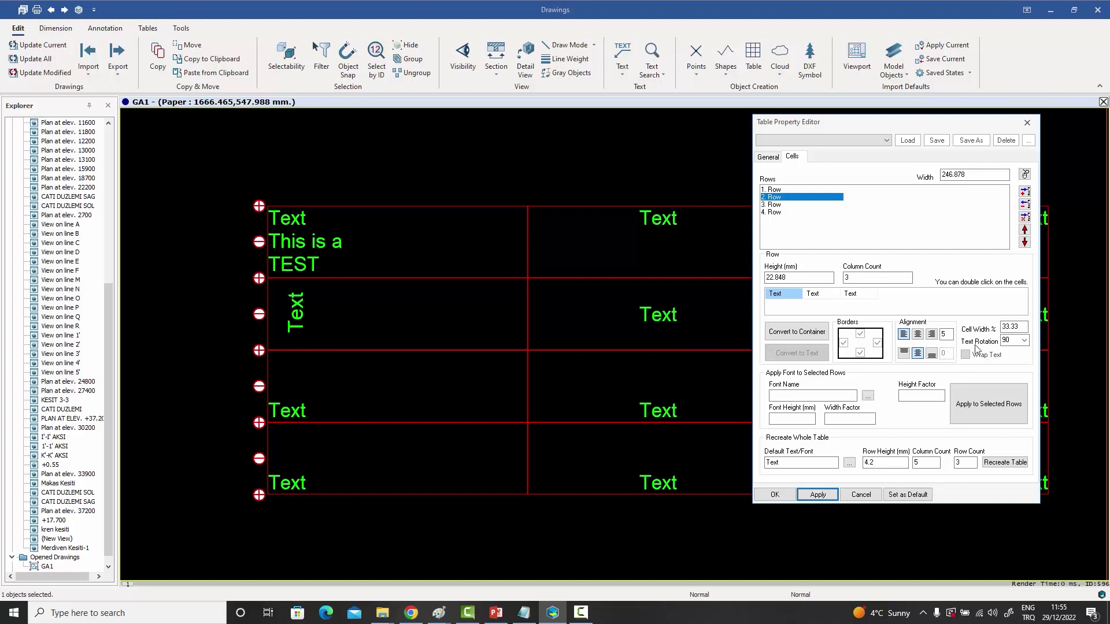
- Set the text rotation of the second row's first cell to 180 and apply it
click(1024, 341)
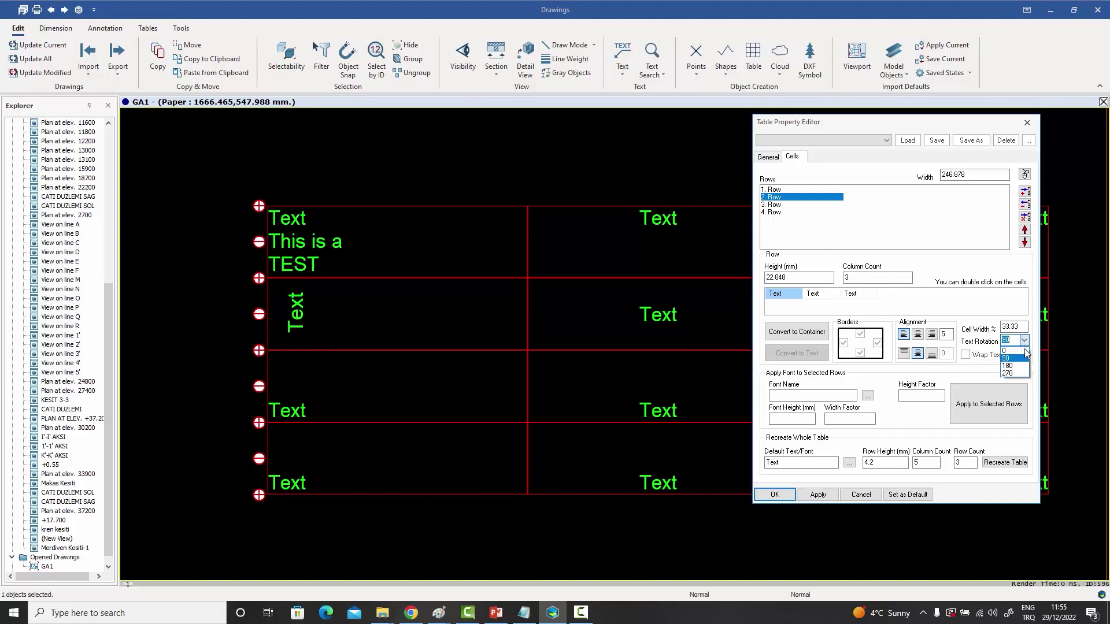
click(1022, 367)
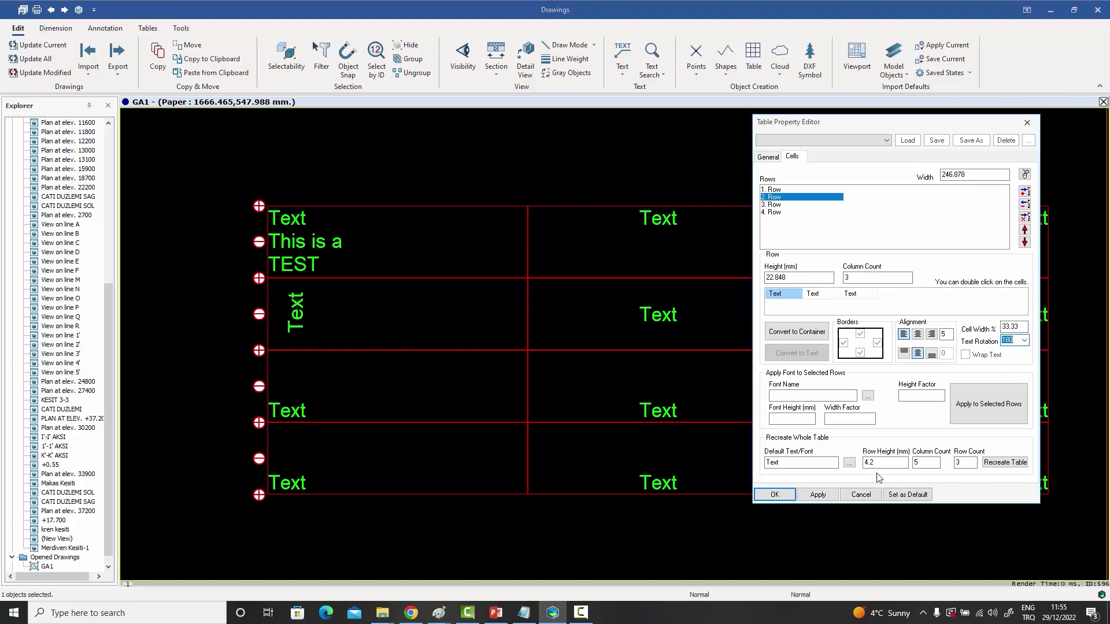
click(818, 495)
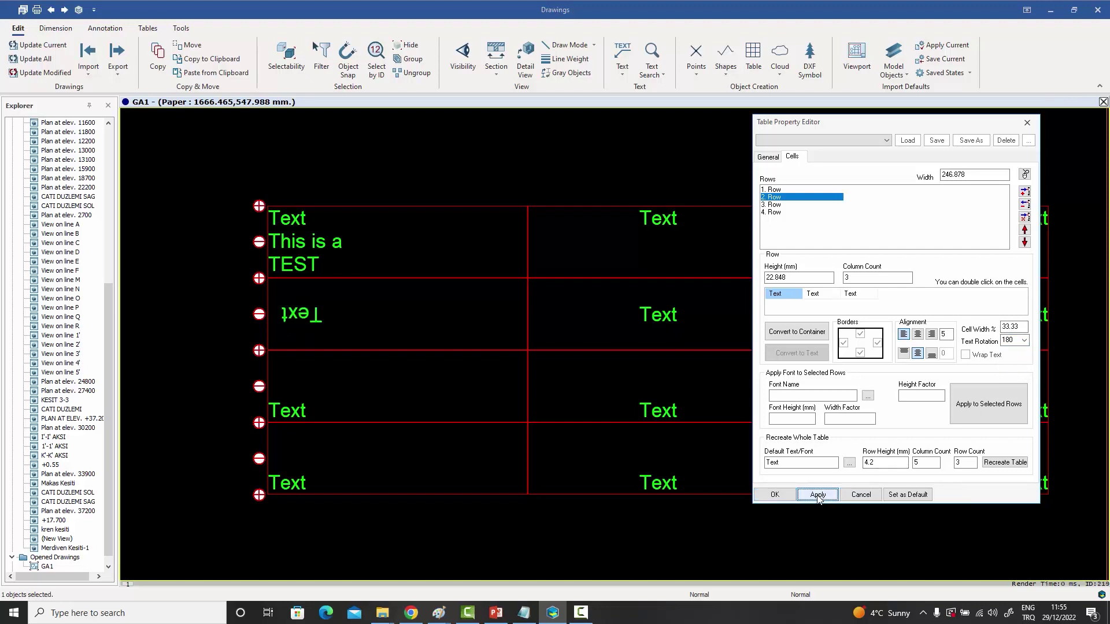
- Set the text rotation of the second row's first cell to 270 and apply it
click(1023, 340)
click(1008, 374)
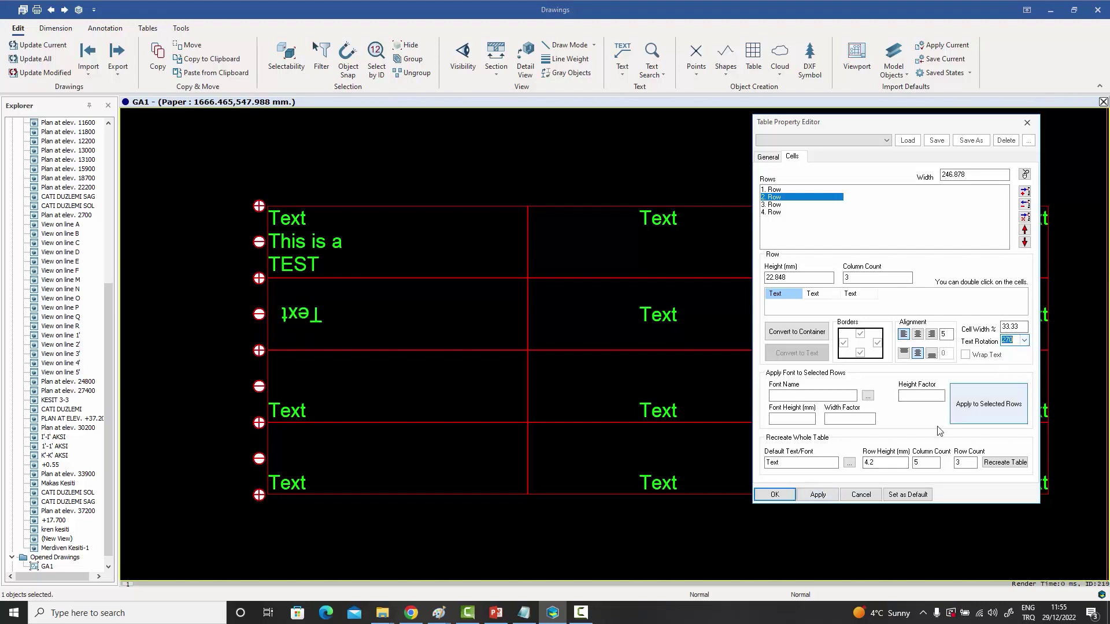
click(816, 495)
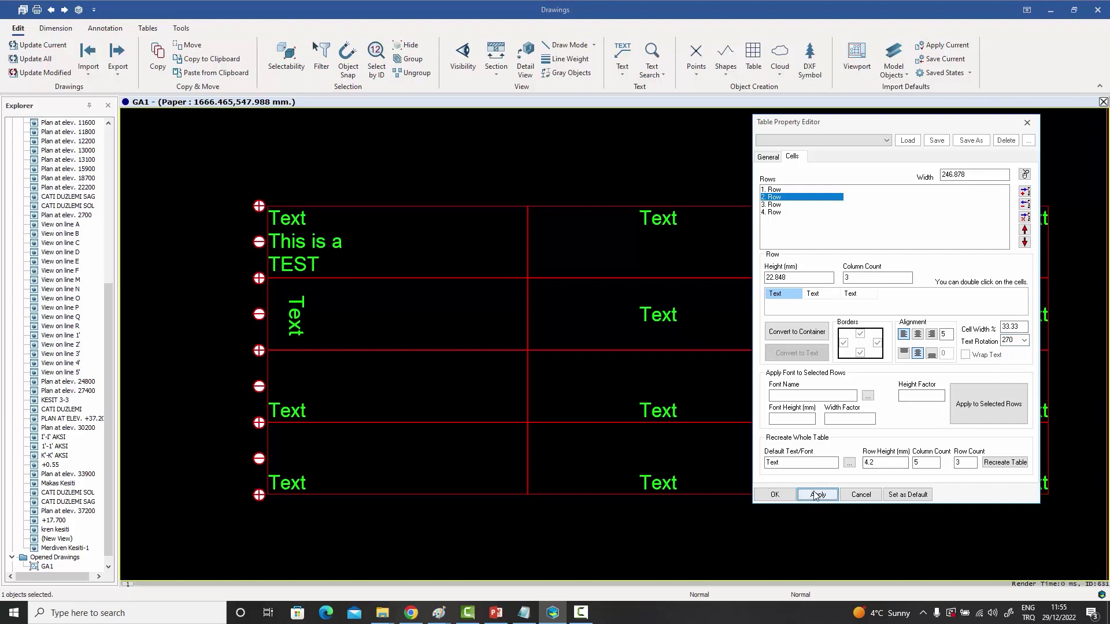
- Set the text rotation of the second row's first cell to 0 and apply it
click(1014, 340)
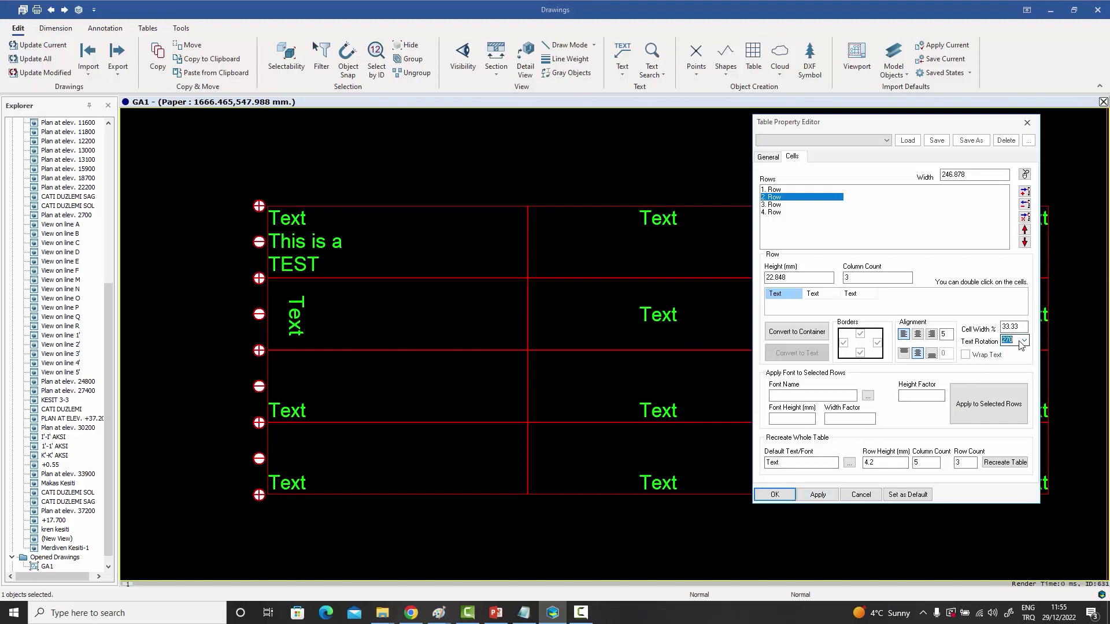
click(1023, 341)
click(1017, 351)
click(817, 496)
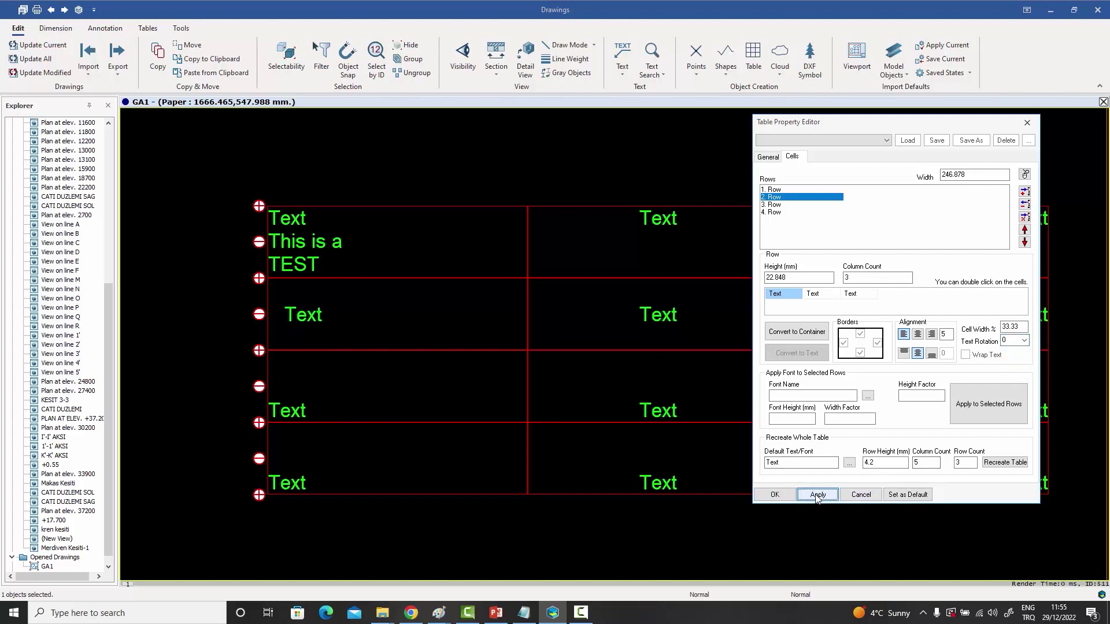
- Replace the text in the second row's first cell with "The quick brown fox jumped over the lazy dog"
click(326, 174)
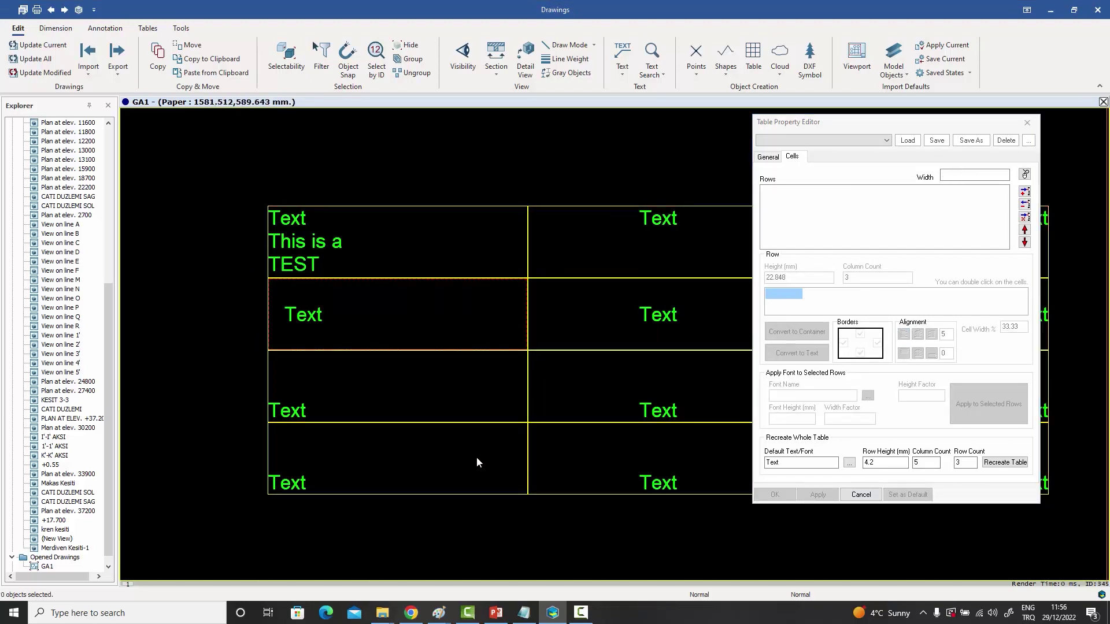
double_click(311, 322)
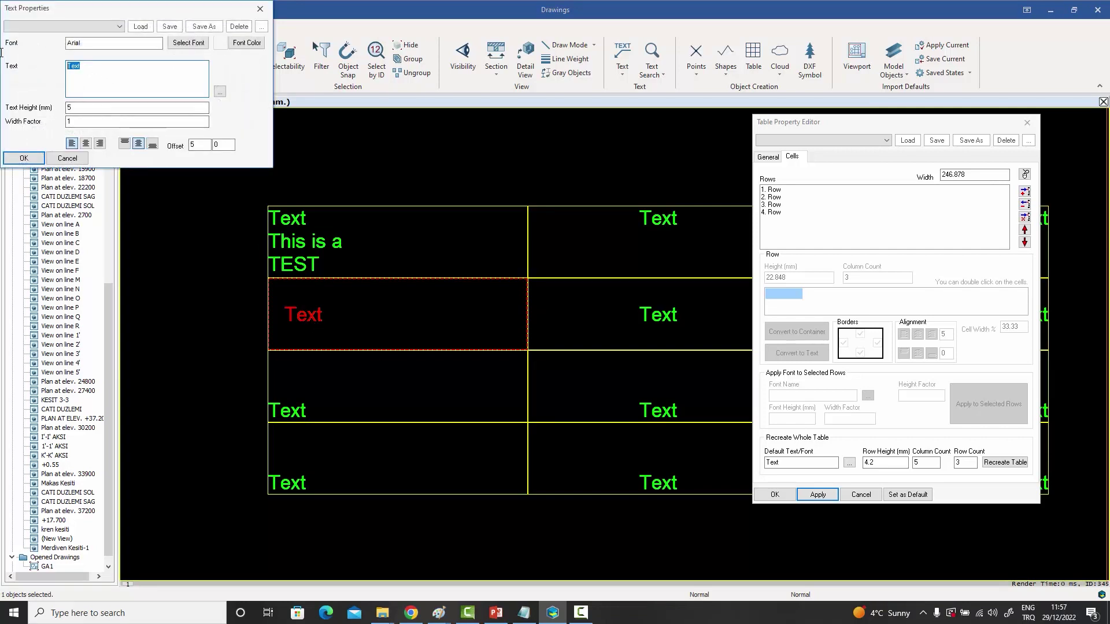
text(The quick brown fox jumped over the lazy dog)
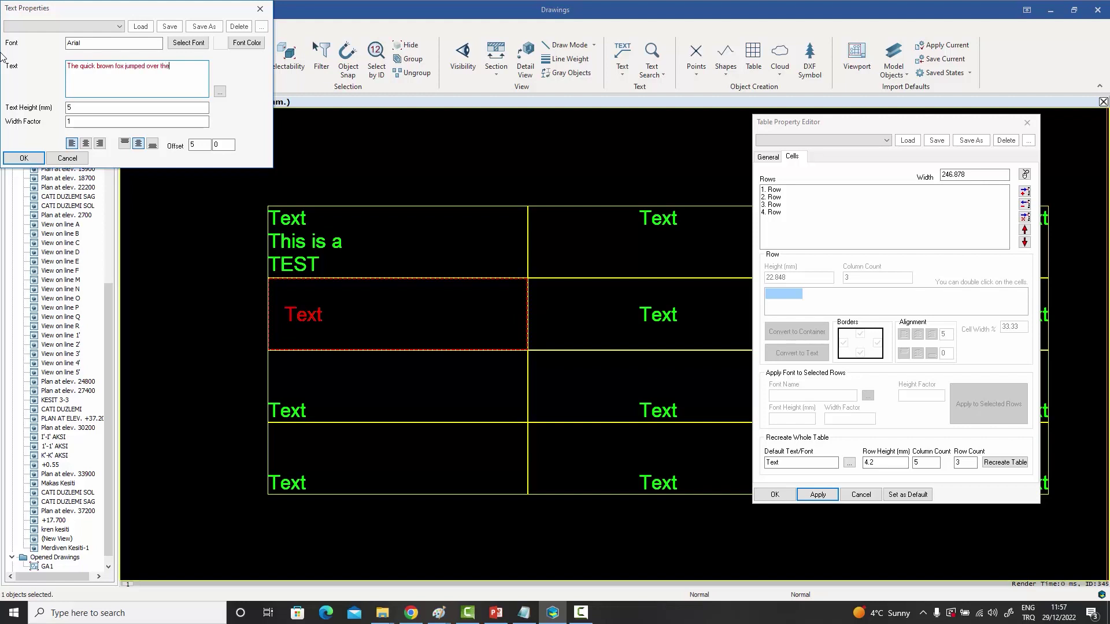
click(24, 158)
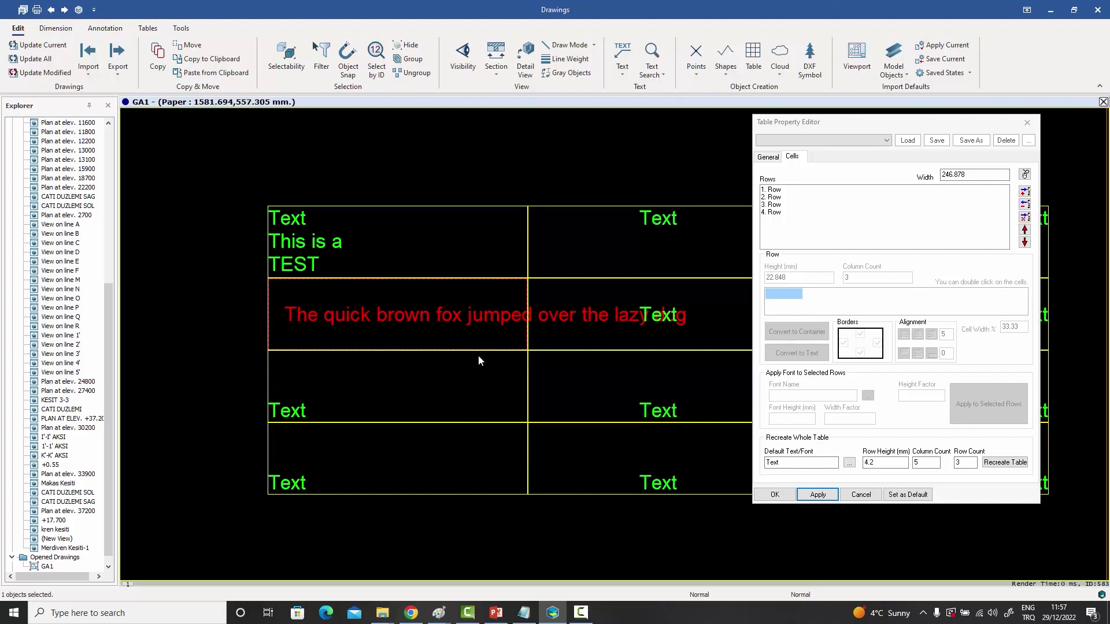
- Turn on text wrapping for the second row's first cell and apply it
click(584, 208)
click(778, 197)
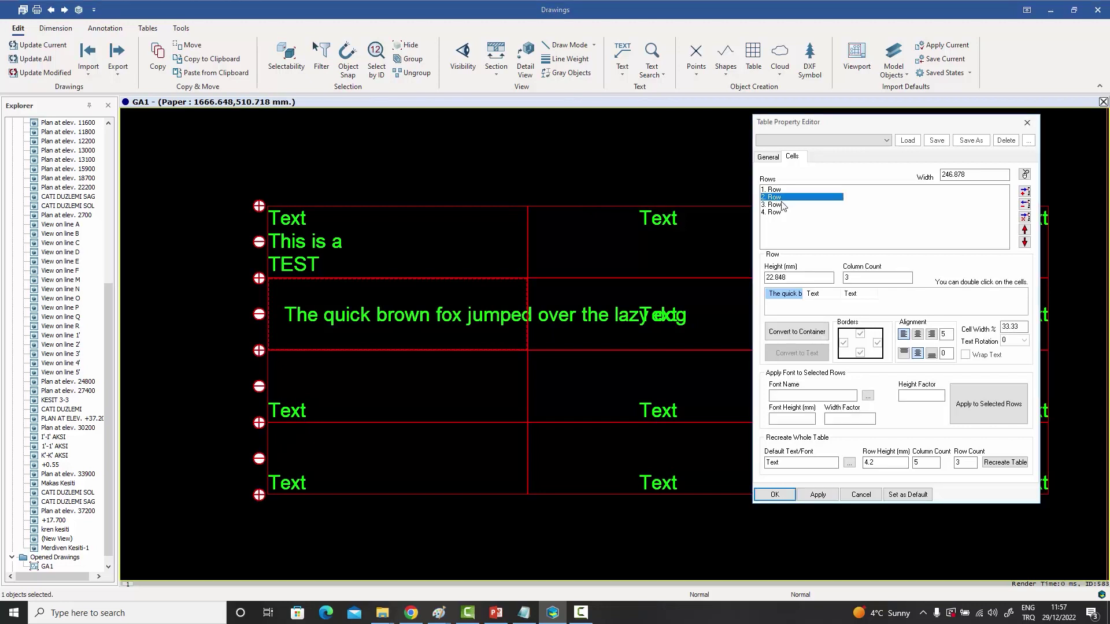
double_click(789, 297)
click(965, 355)
click(817, 495)
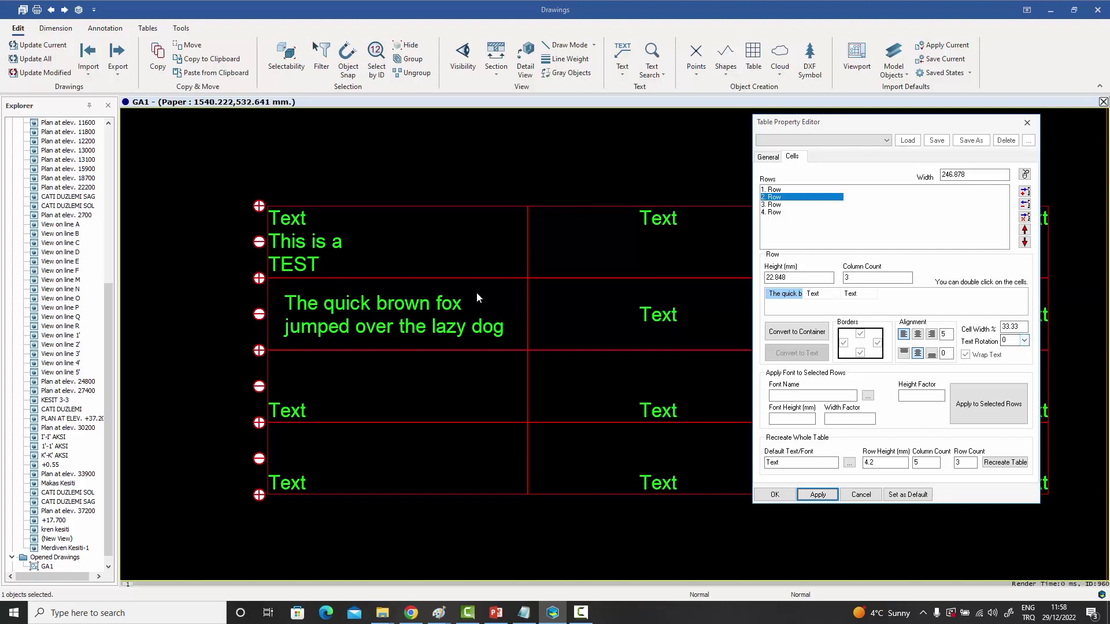
- Set the text rotation of the second row's first cell to 90 and apply it
click(1024, 340)
click(1015, 355)
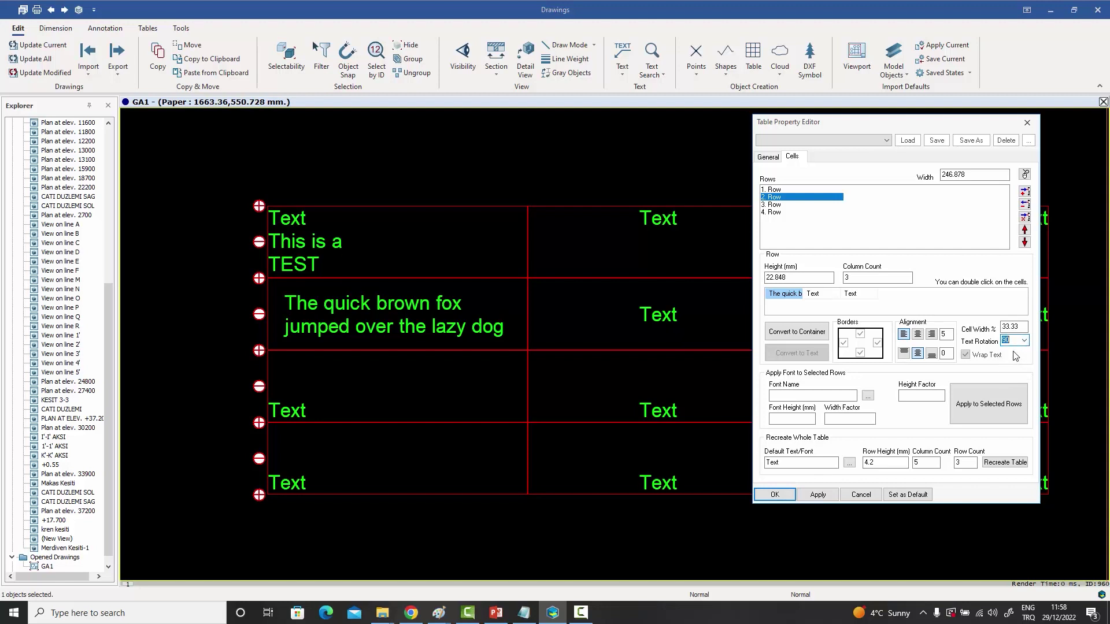
click(818, 495)
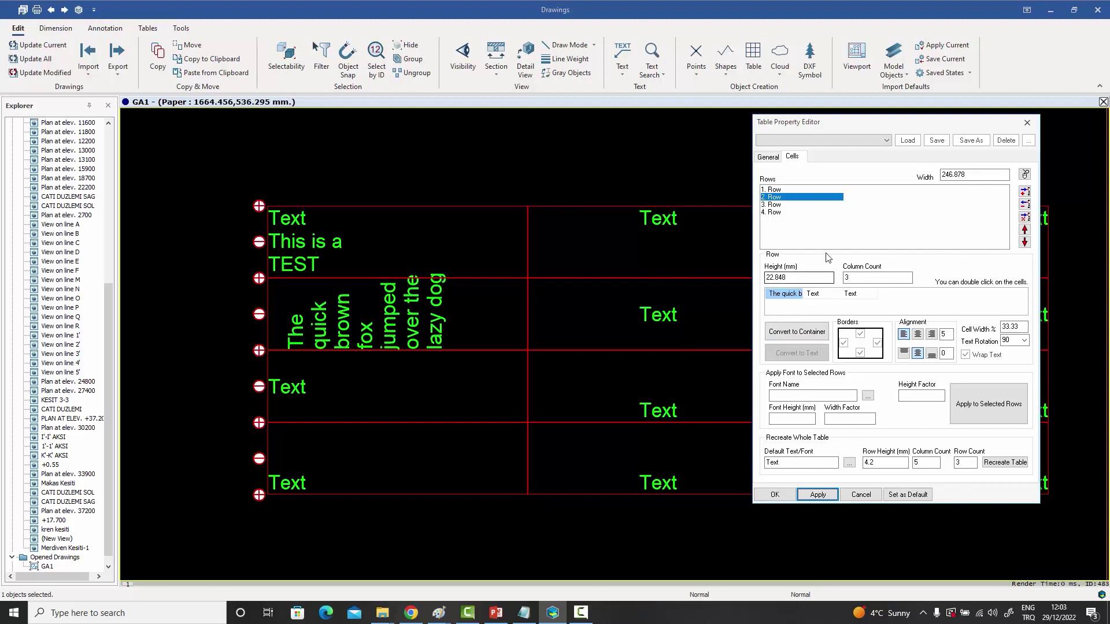
- Set the second row's height to 25 mm, apply it and close the table properties
double_click(778, 278)
text(25)
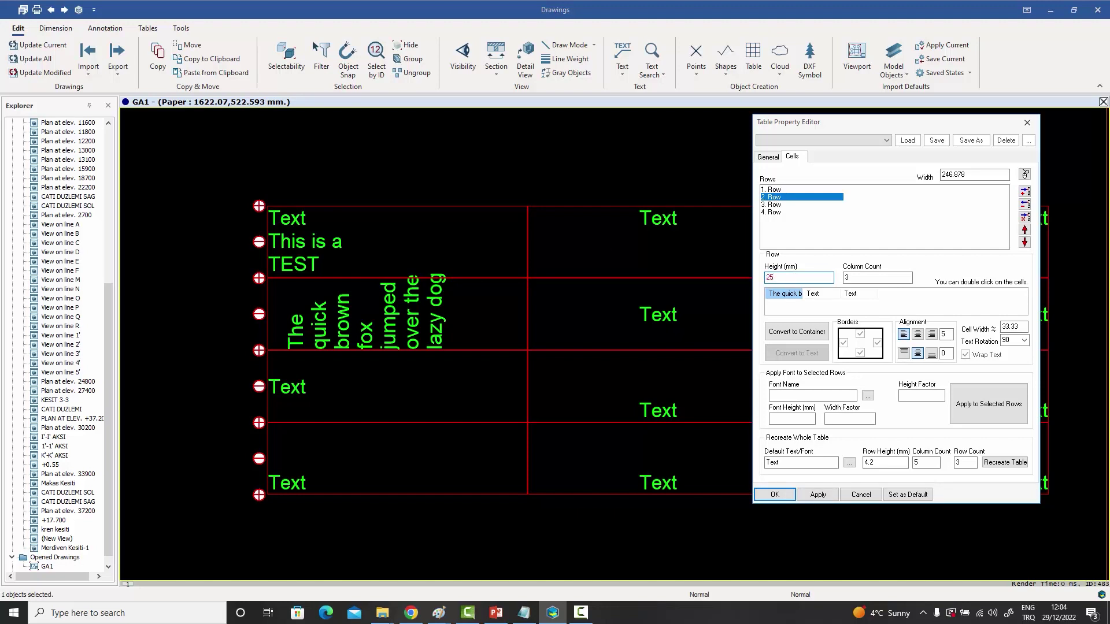
click(818, 495)
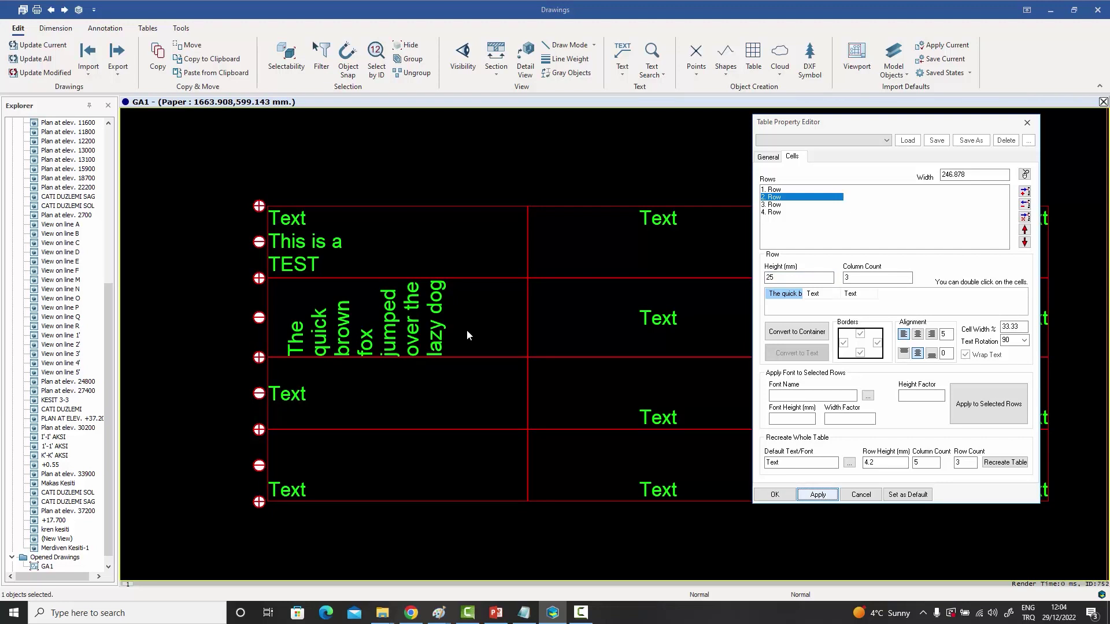
key(Escape)
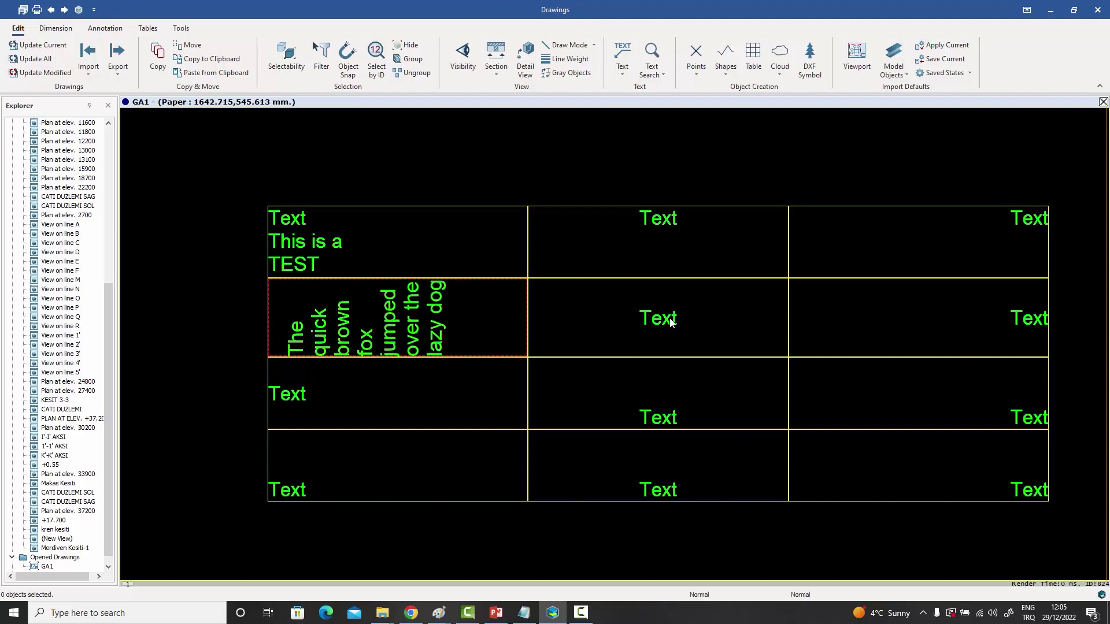
- Merge the first and second cells of the table's second row
click(437, 332)
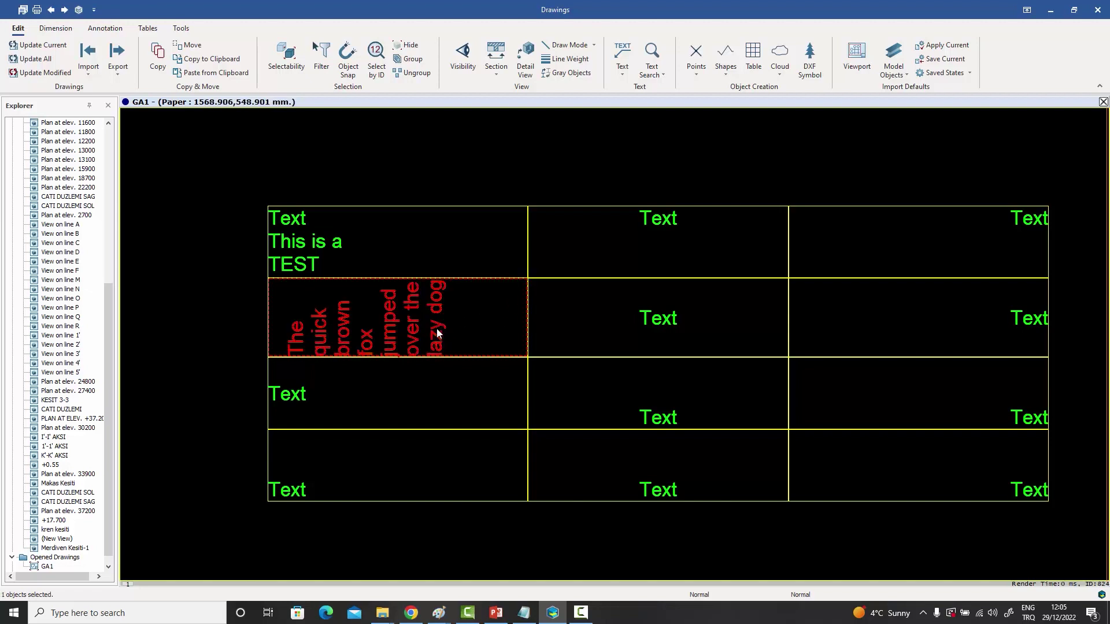
click(665, 324)
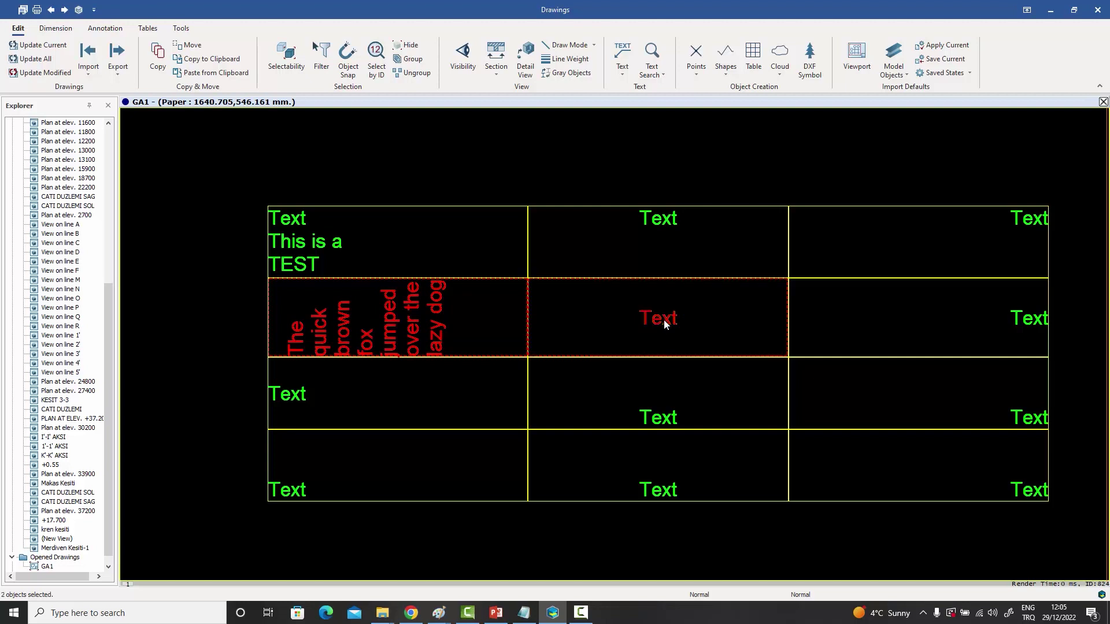
right_click(664, 325)
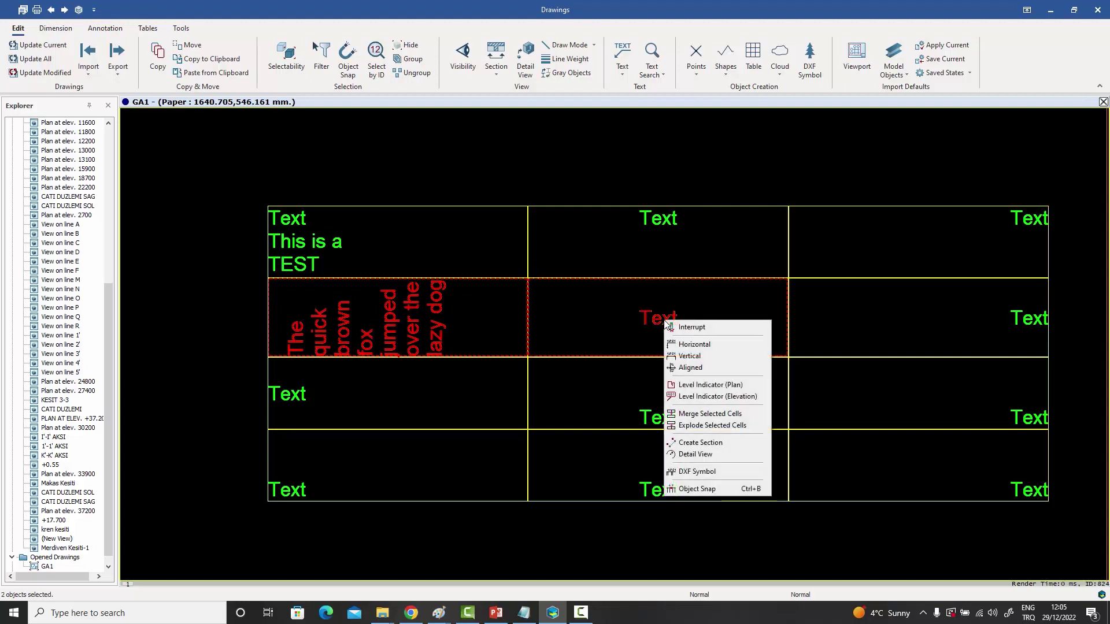
click(706, 414)
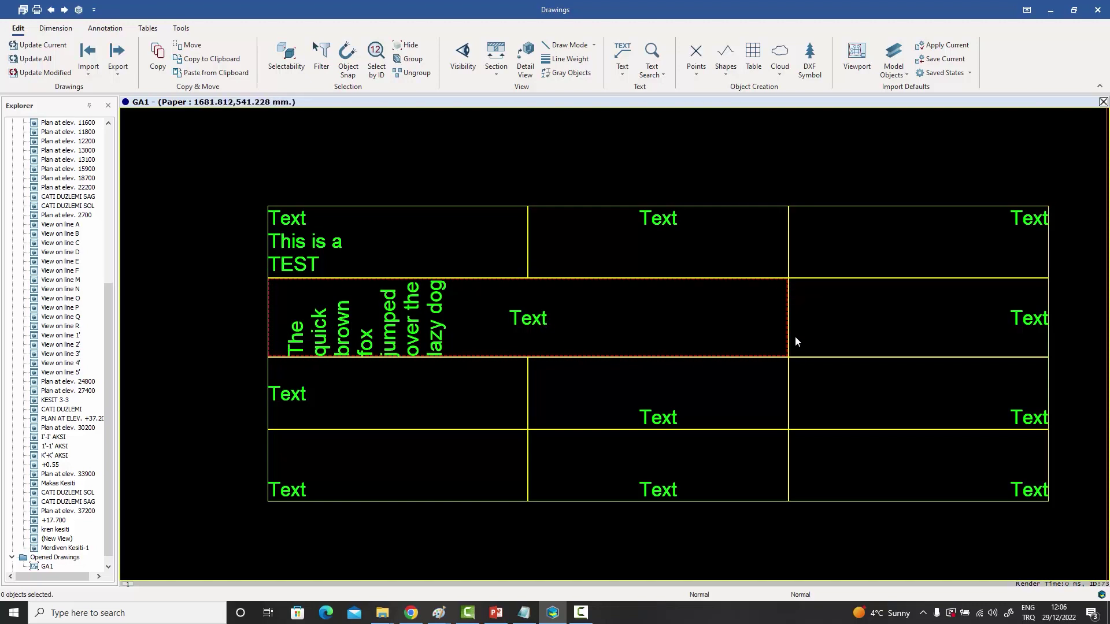
- Align the "Text" entry in the second row's merged cell to the right with a horizontal offset of 12
double_click(538, 321)
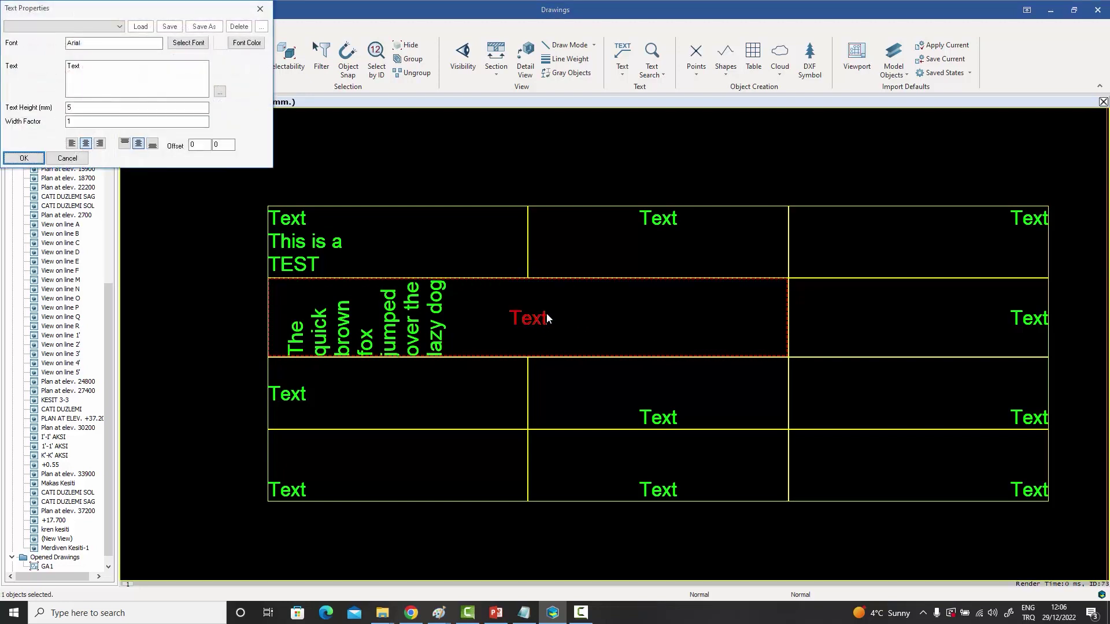
click(100, 144)
click(26, 158)
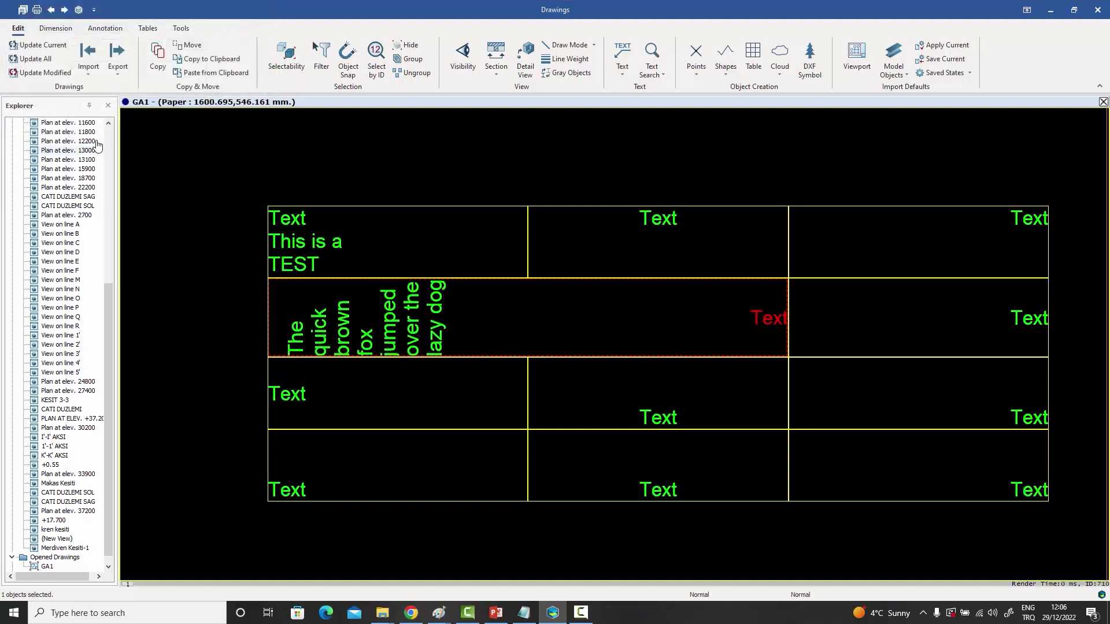
double_click(763, 318)
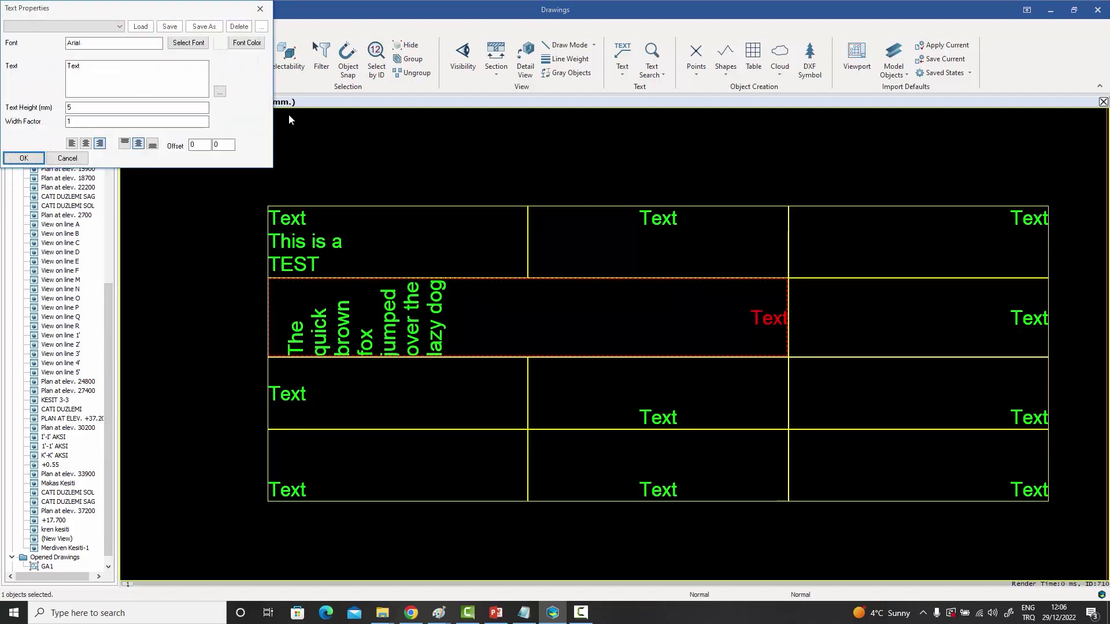
double_click(208, 144)
text(12)
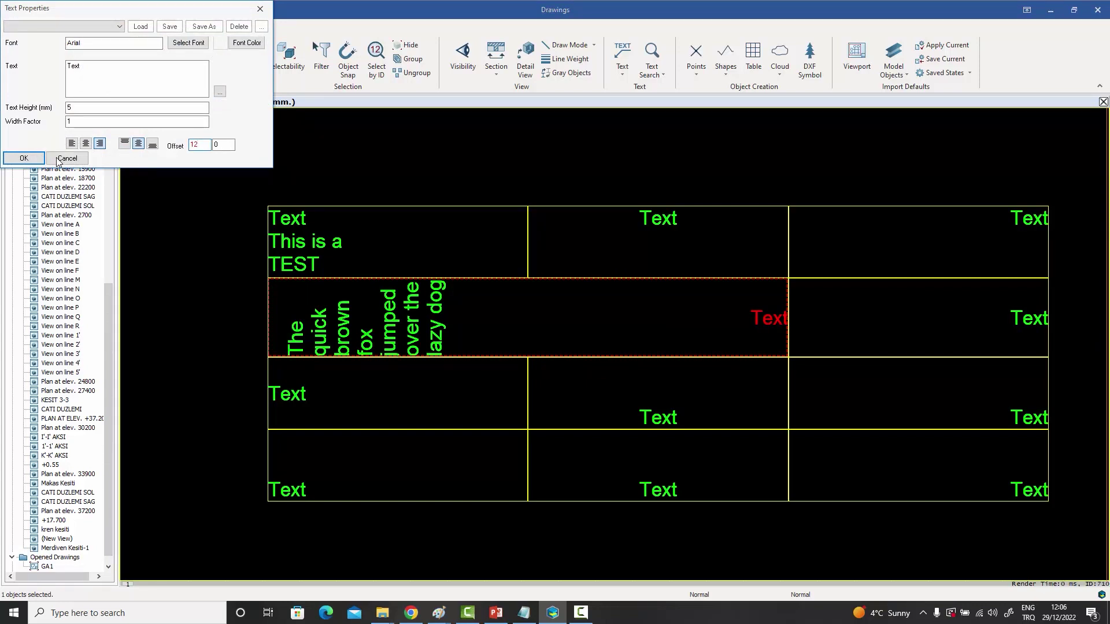
click(24, 158)
click(446, 163)
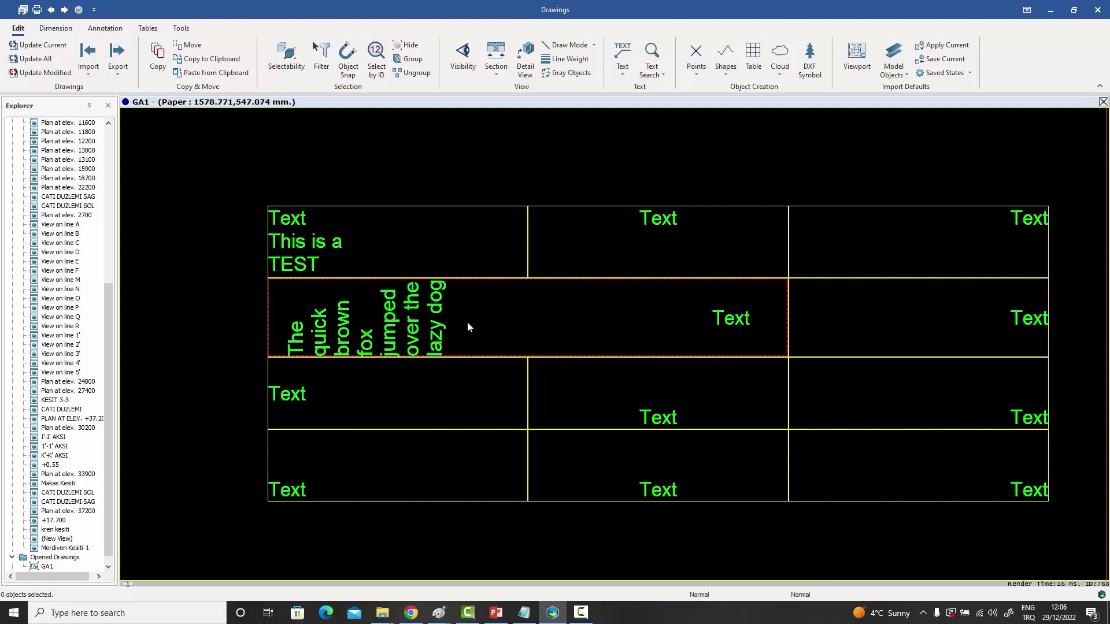
- Explode the second row's merged cell back into separate cells
click(438, 329)
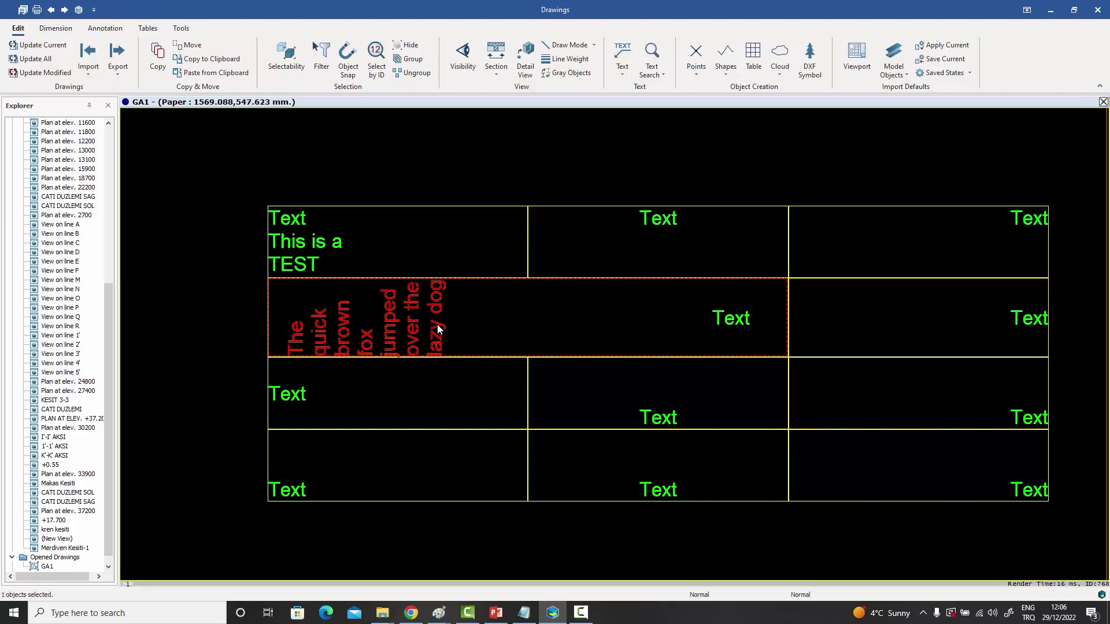
right_click(454, 320)
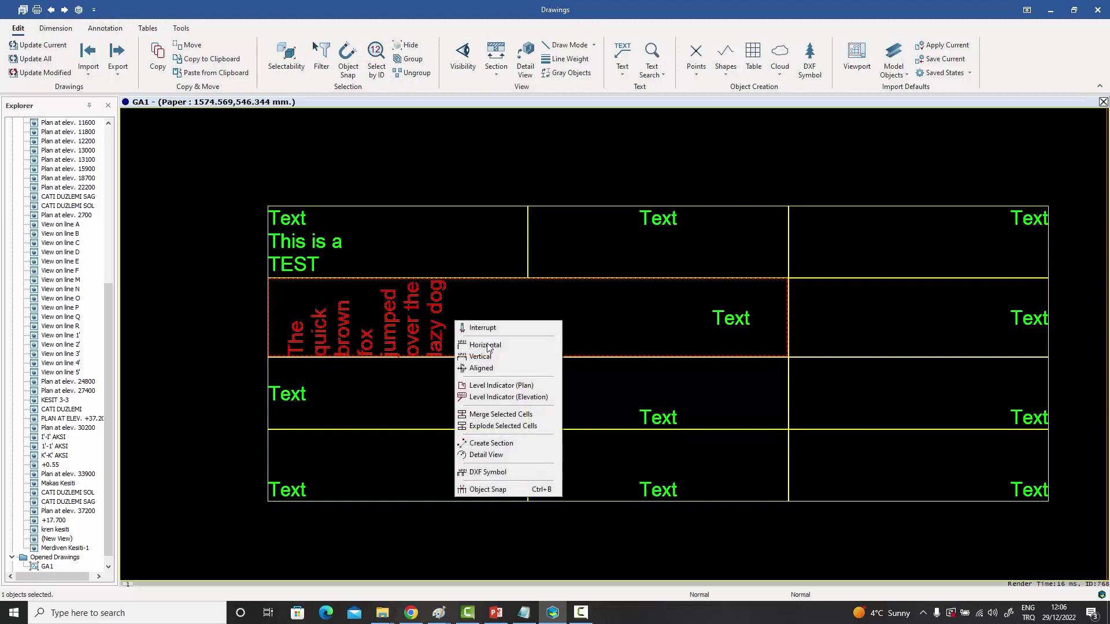
click(513, 427)
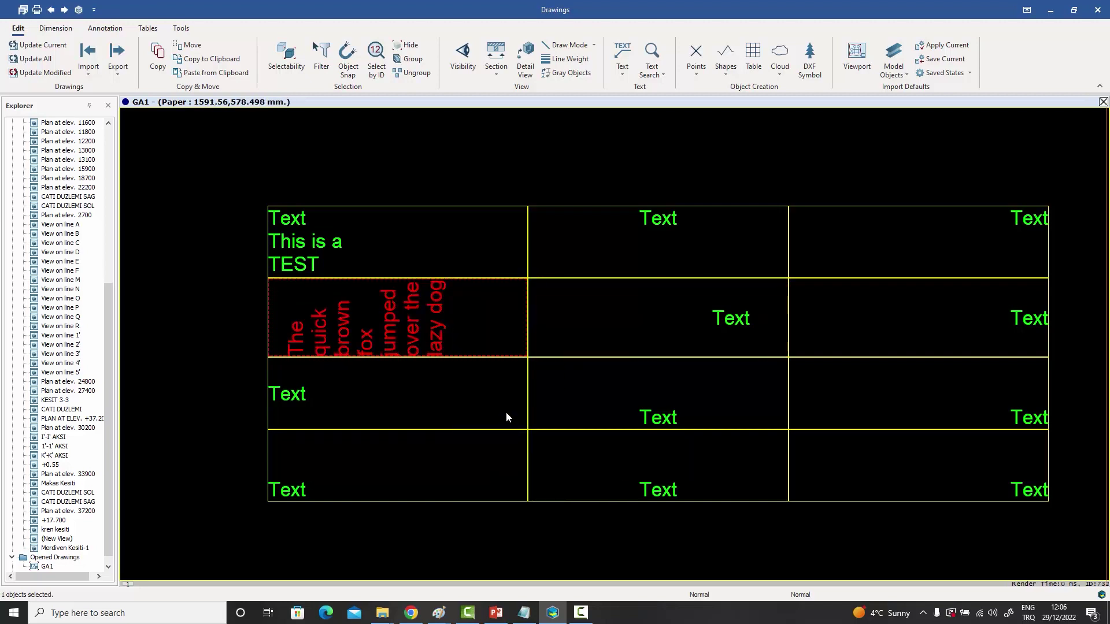
click(607, 289)
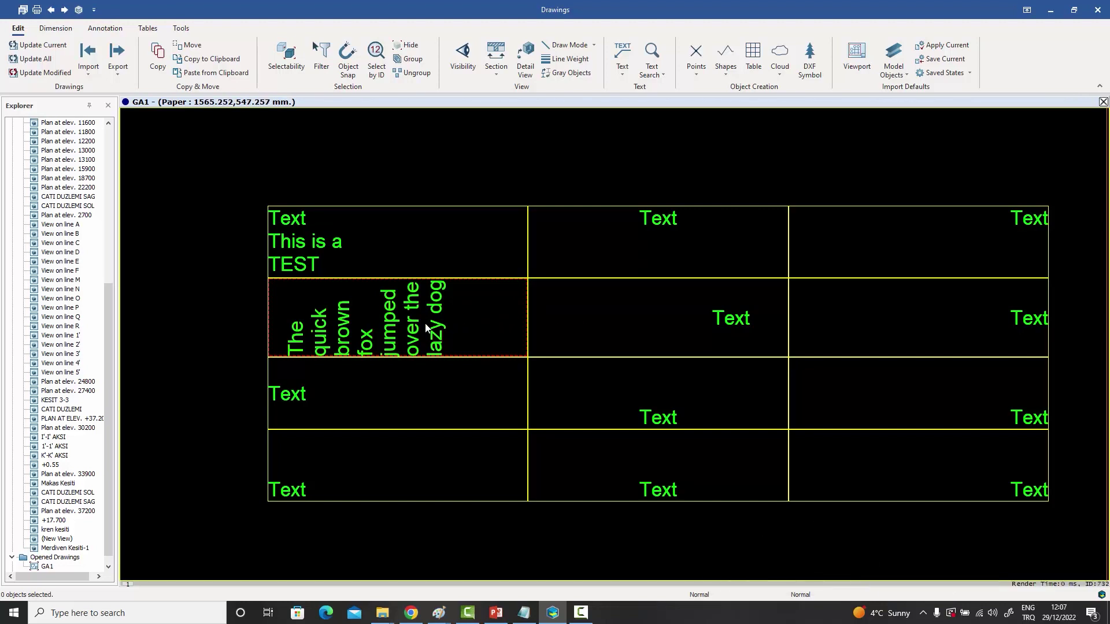
- Merge the first-column cells of the second and third rows
click(405, 348)
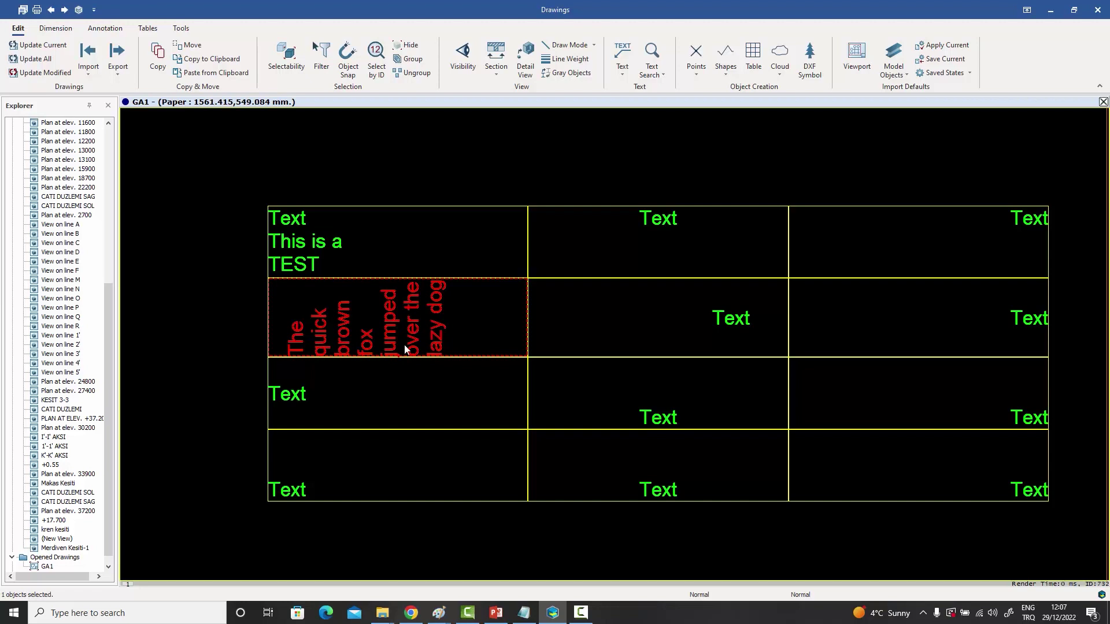
ctrl+click(292, 397)
right_click(292, 398)
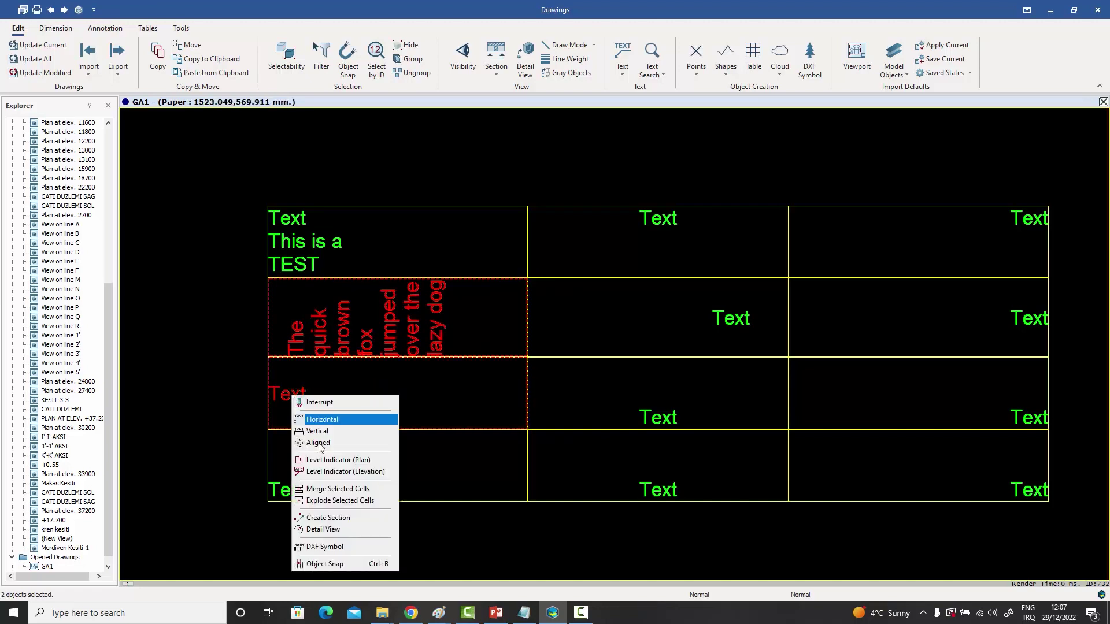
click(322, 489)
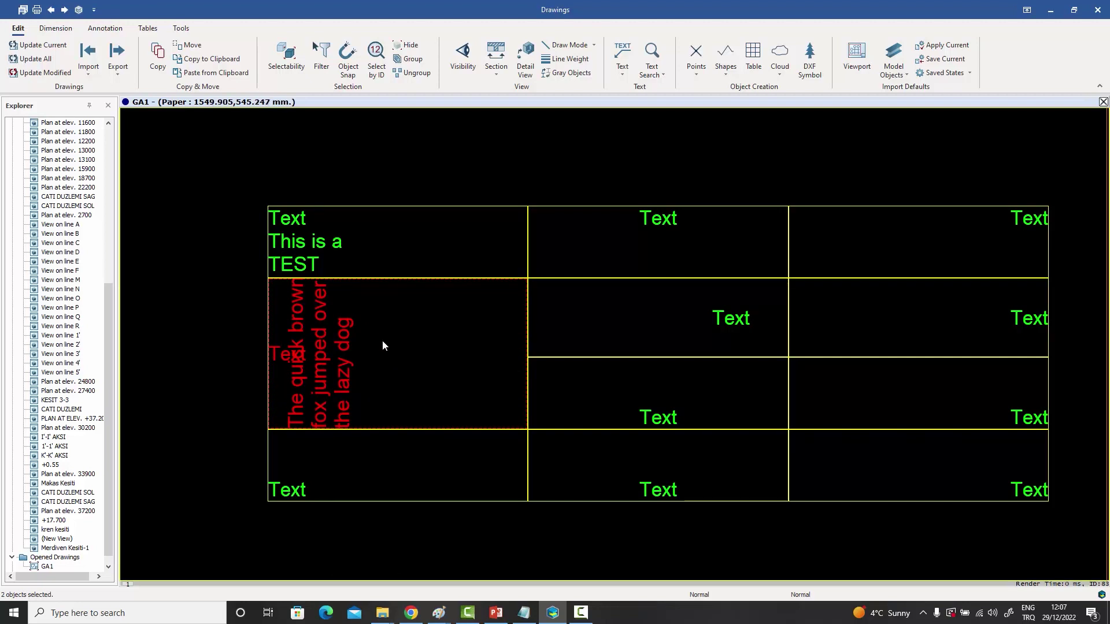
- Align the "Text" entry in the merged first-column cell to the right
double_click(276, 355)
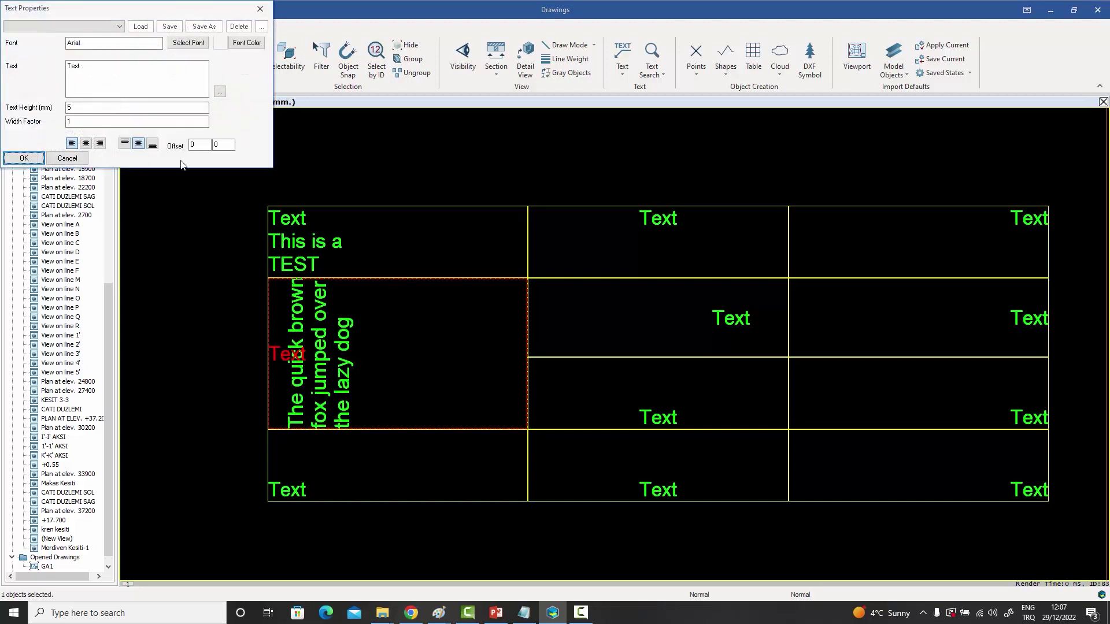
click(100, 143)
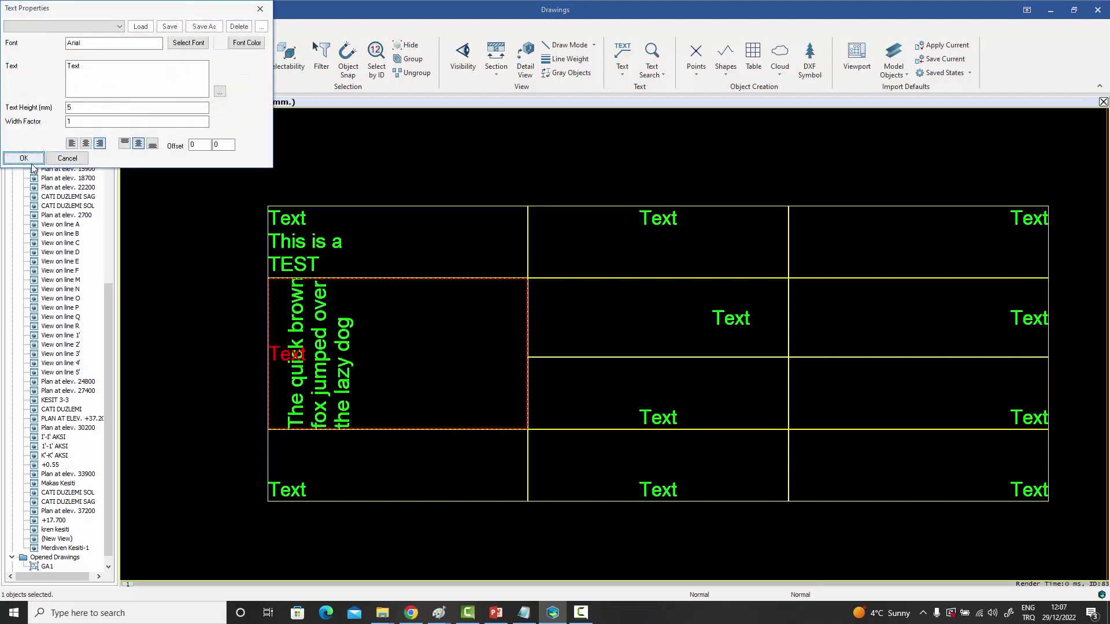
click(24, 158)
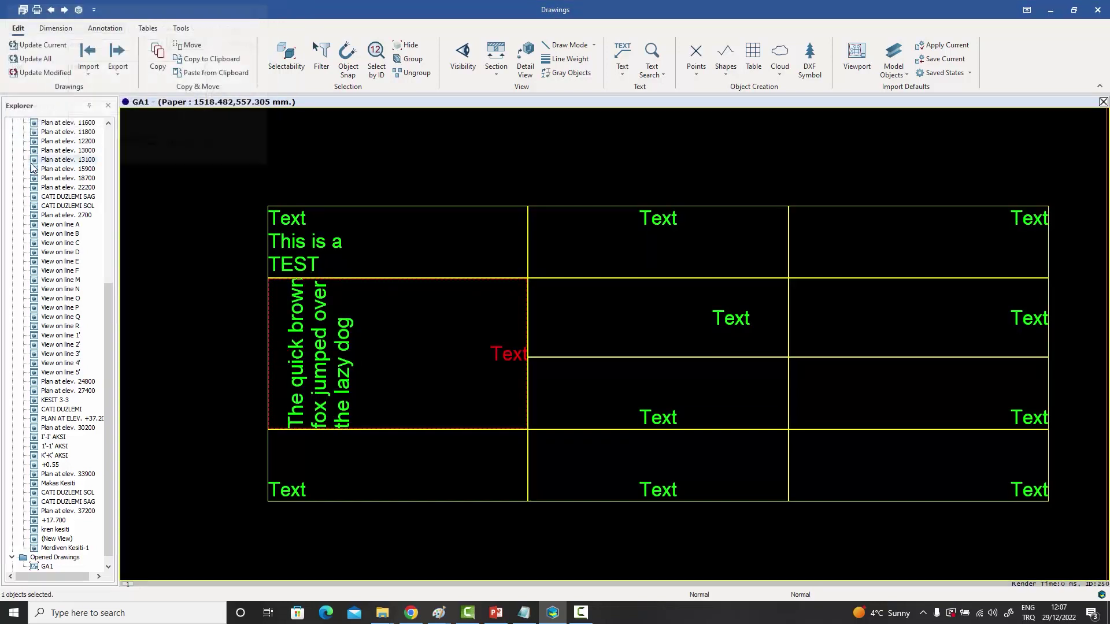
- Center the "Text" entry horizontally in the merged first-column cell
double_click(507, 355)
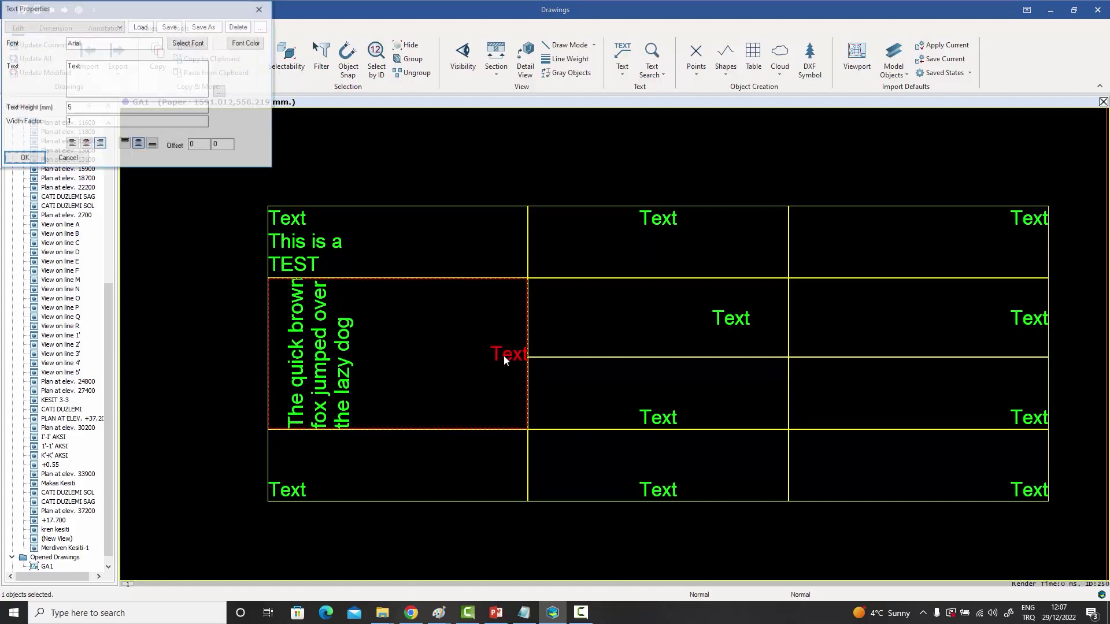
click(86, 144)
click(24, 159)
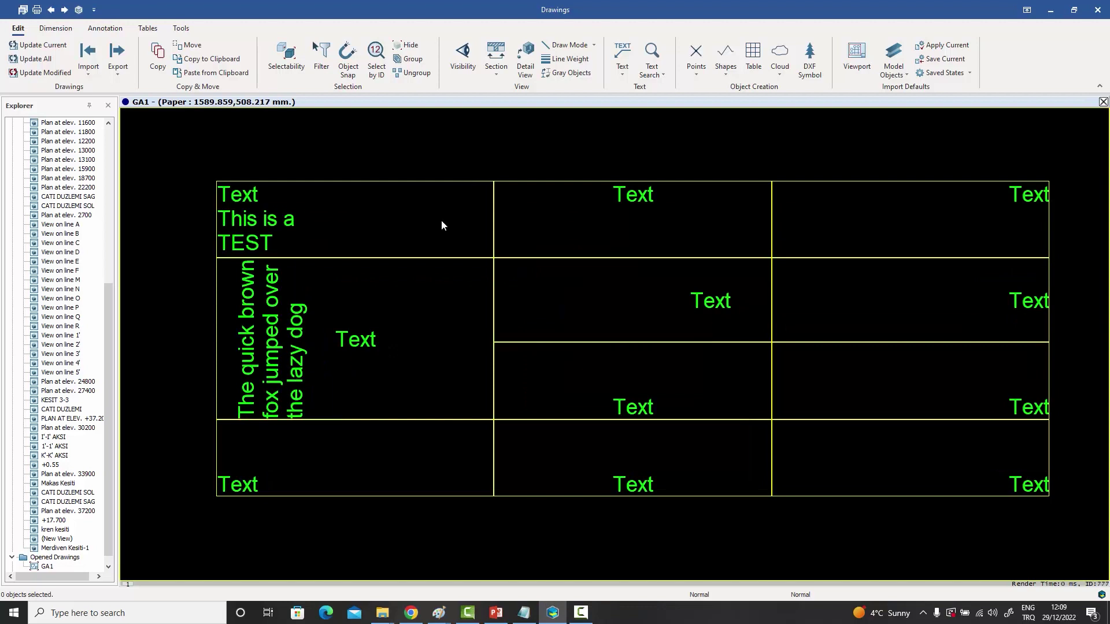
- Select the table and add two rows below its last row
click(453, 181)
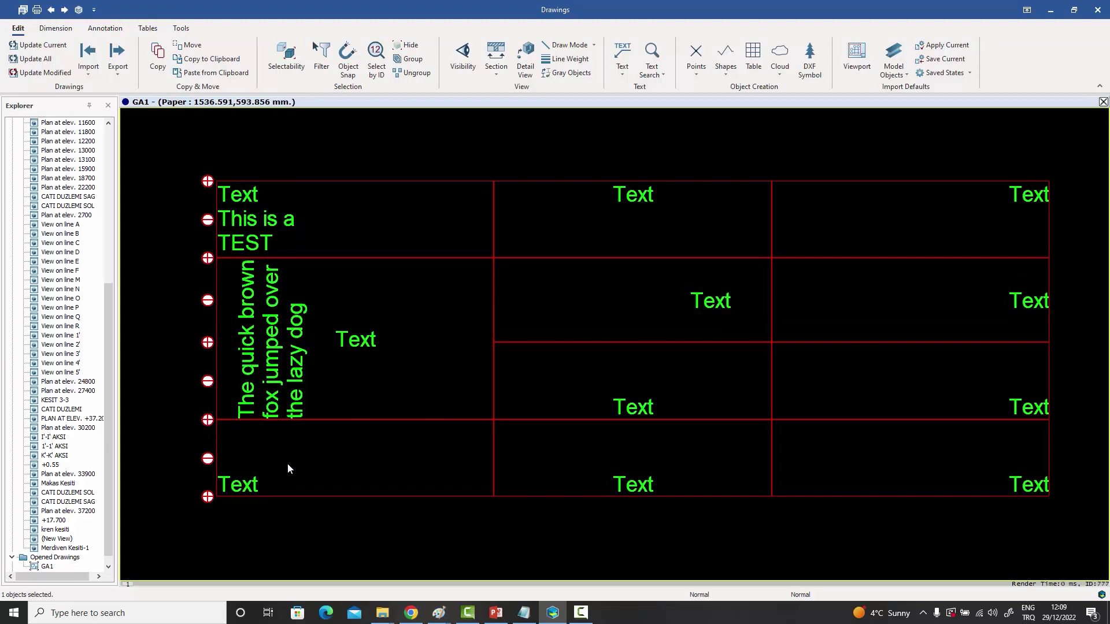
click(207, 498)
scroll(311, 445, down, 2)
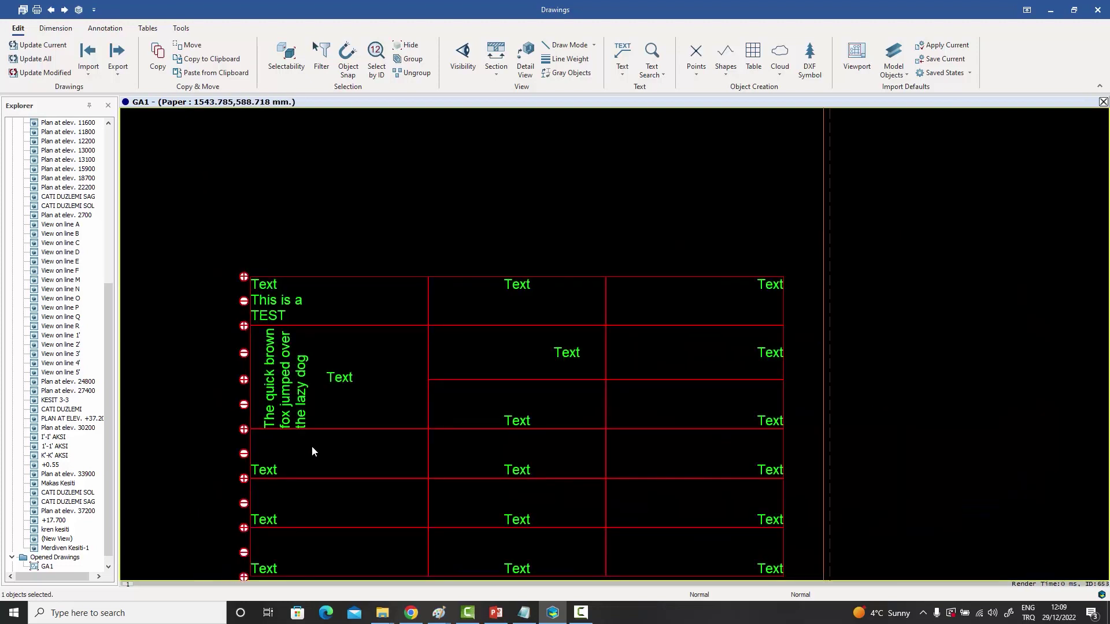
mouse_move(341, 474)
middle_down()
mouse_move(366, 336)
mouse_move(349, 307)
middle_up()
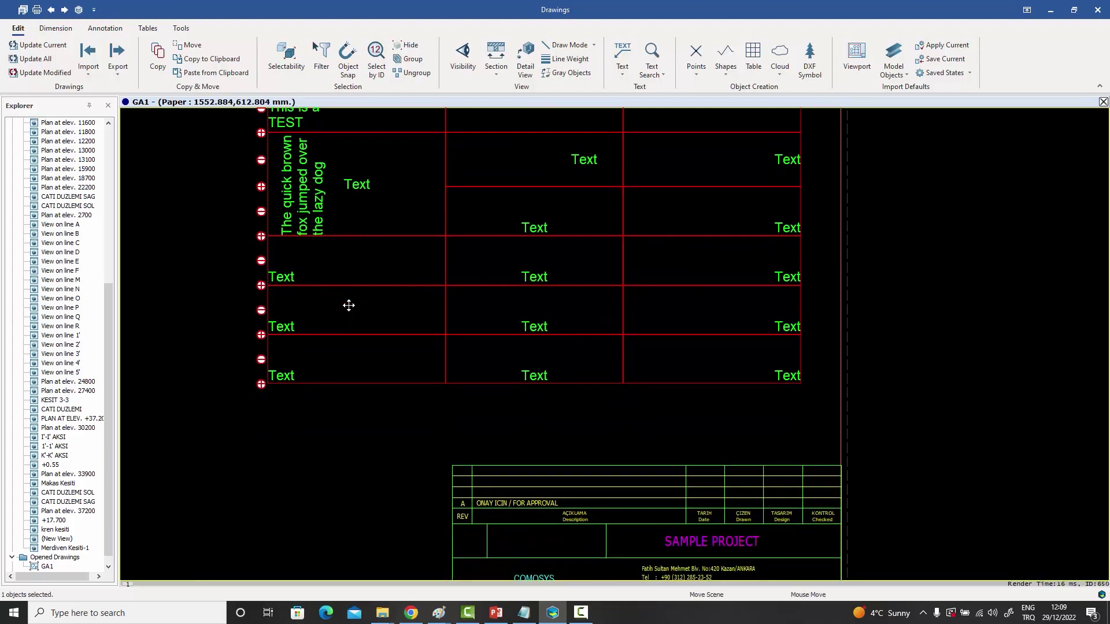
- Add two more rows below the current last row of the selected table
click(261, 385)
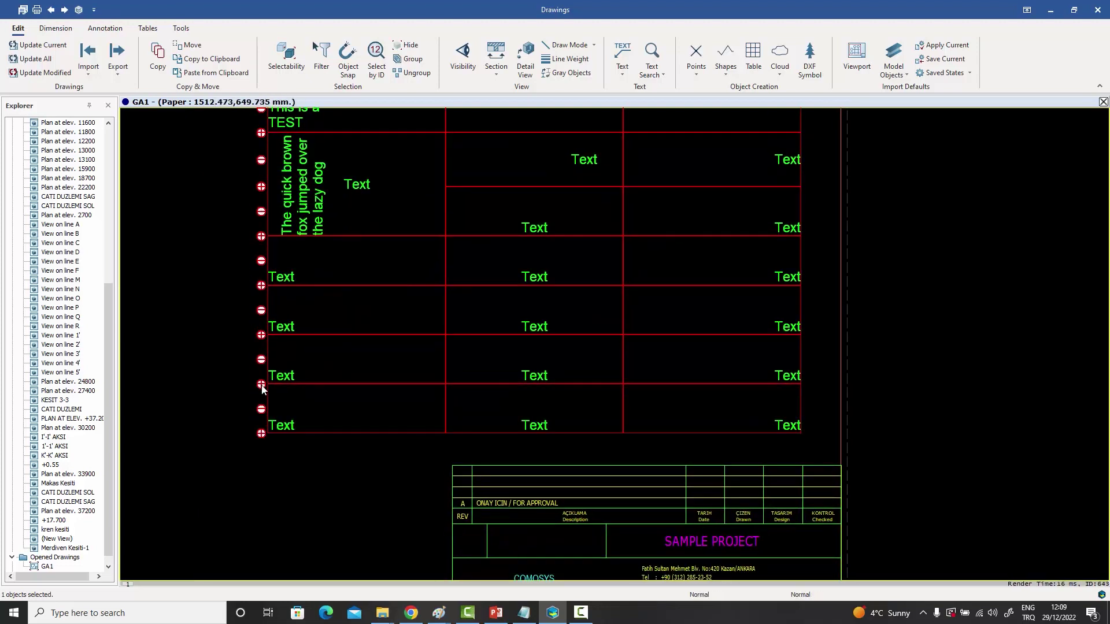
click(262, 434)
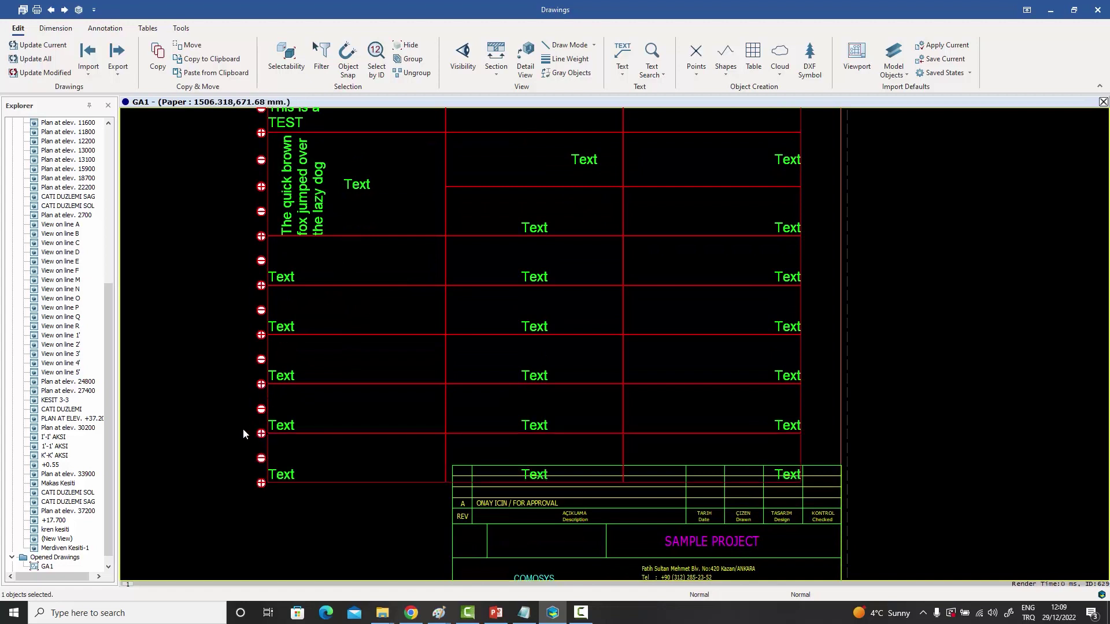
- Move the table so it sits directly on top of the title block, flush with its outer edge, and delete its last row
scroll(234, 425, down, 2)
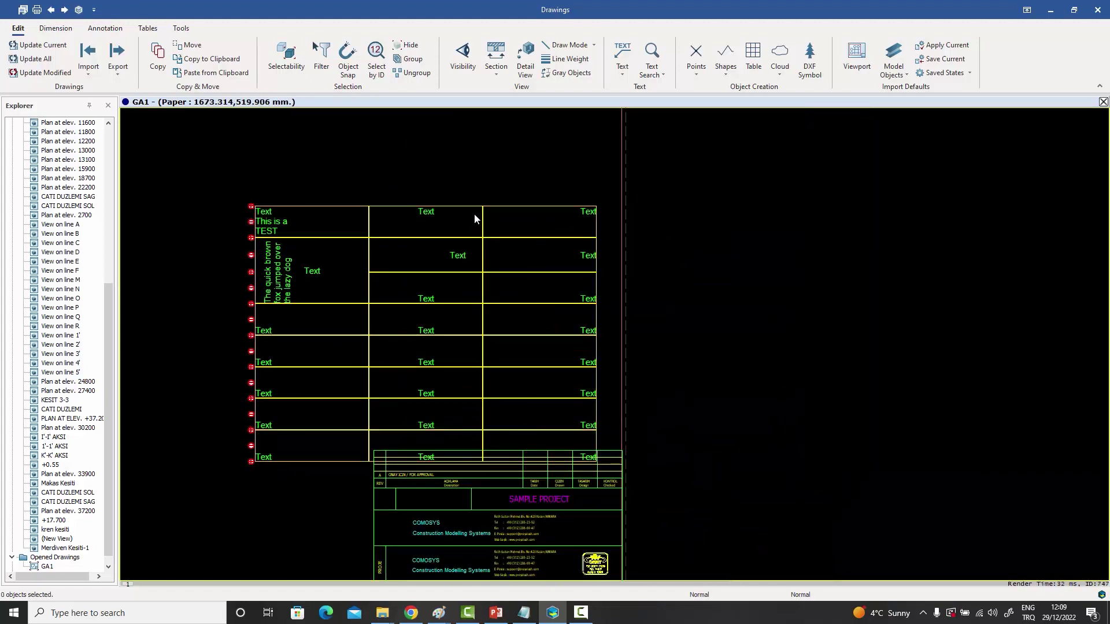
drag(474, 213, 500, 201)
click(713, 386)
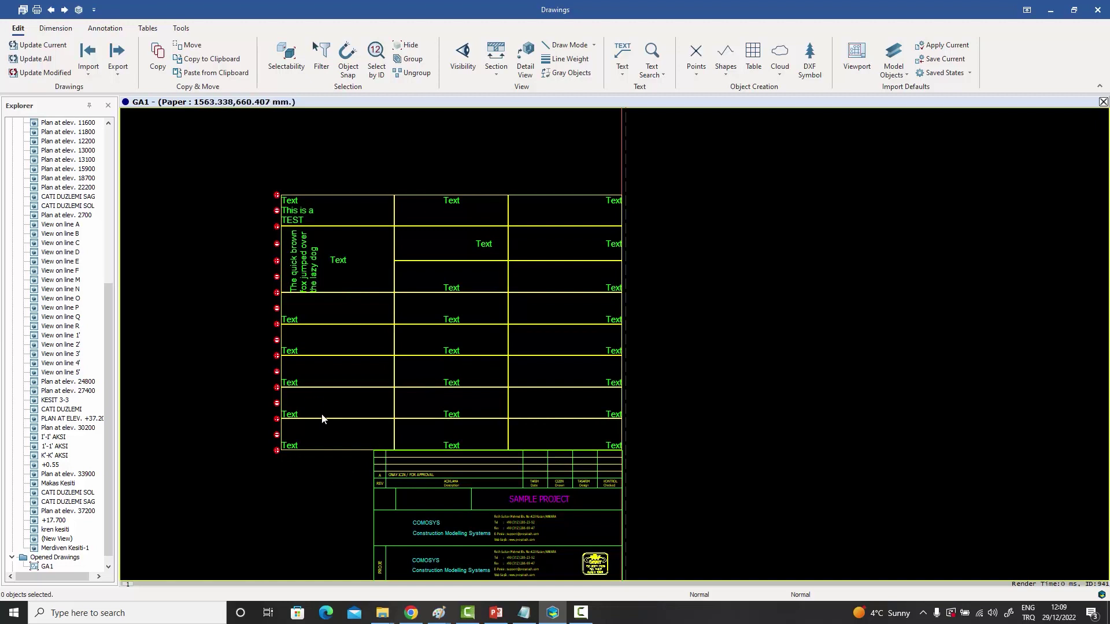
click(325, 450)
click(277, 436)
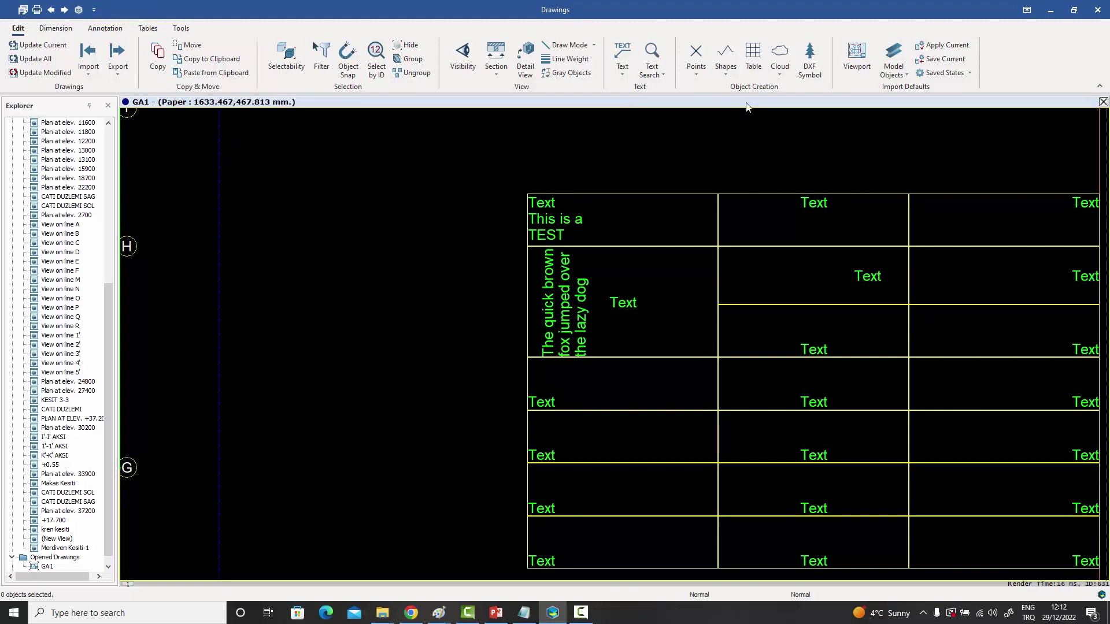
- Draw a small circle in the empty area beside the table's first row
click(726, 74)
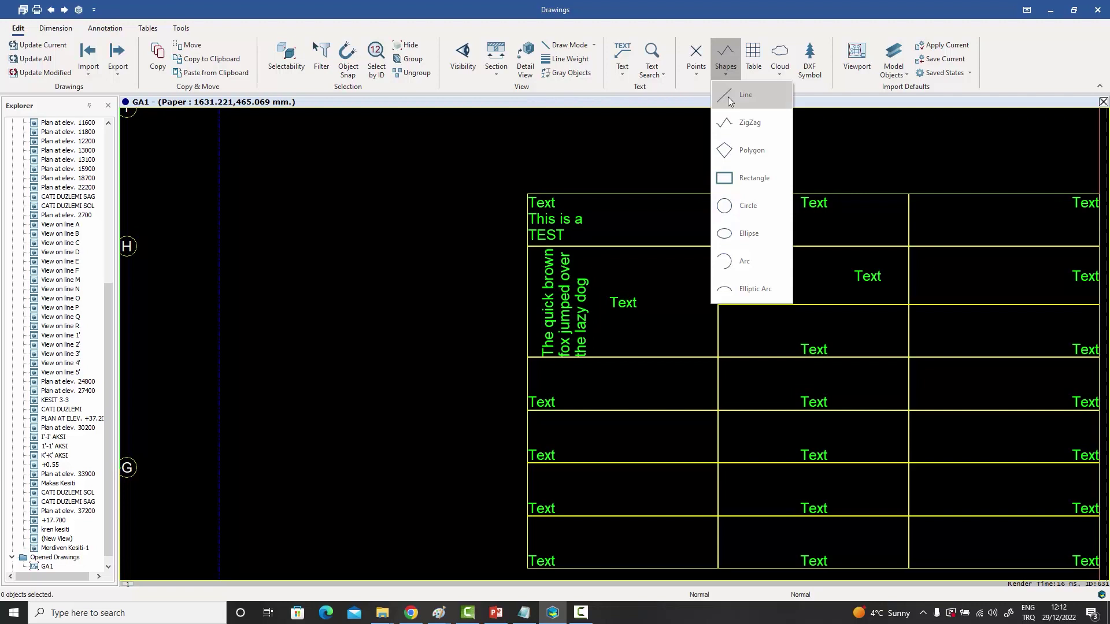
click(734, 205)
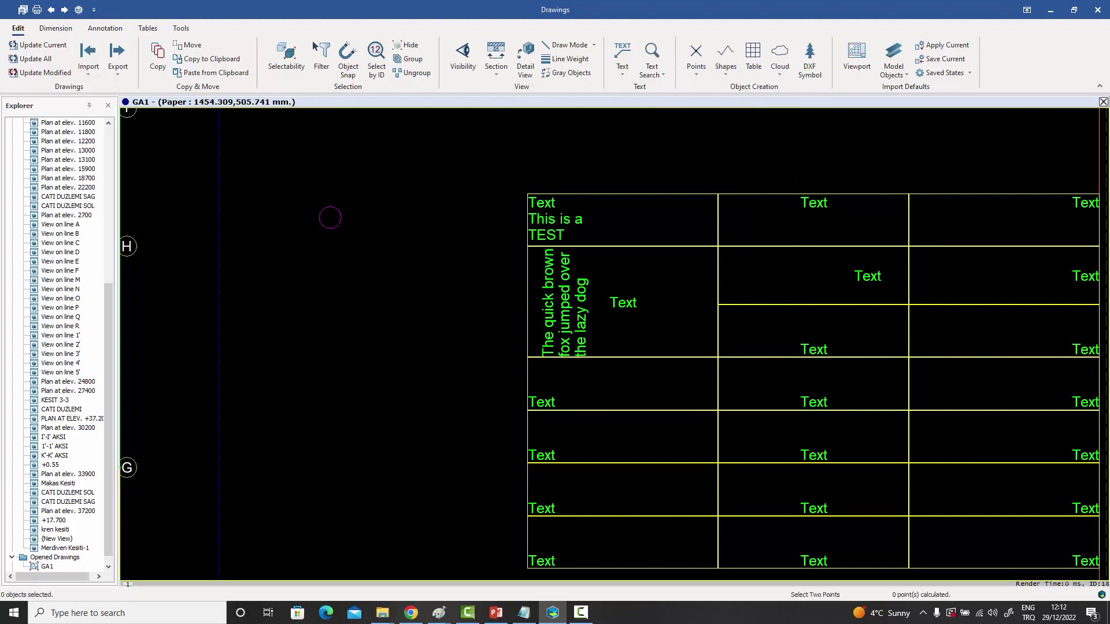
right_click(330, 217)
click(360, 198)
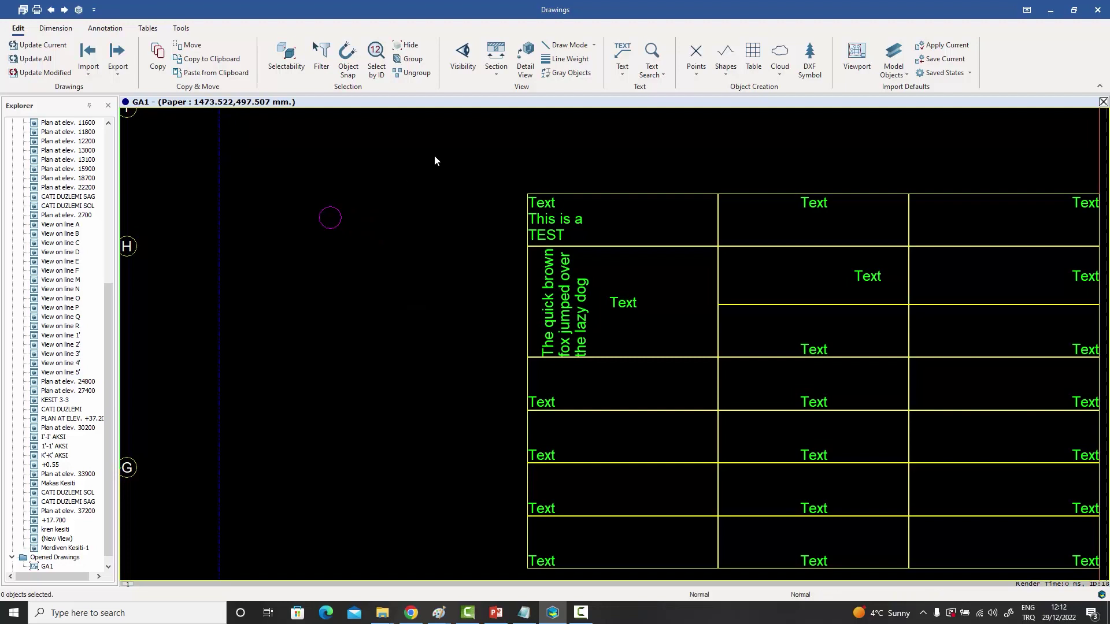
- Draw a short horizontal line outward from the circle's edge toward the table
click(727, 73)
click(730, 94)
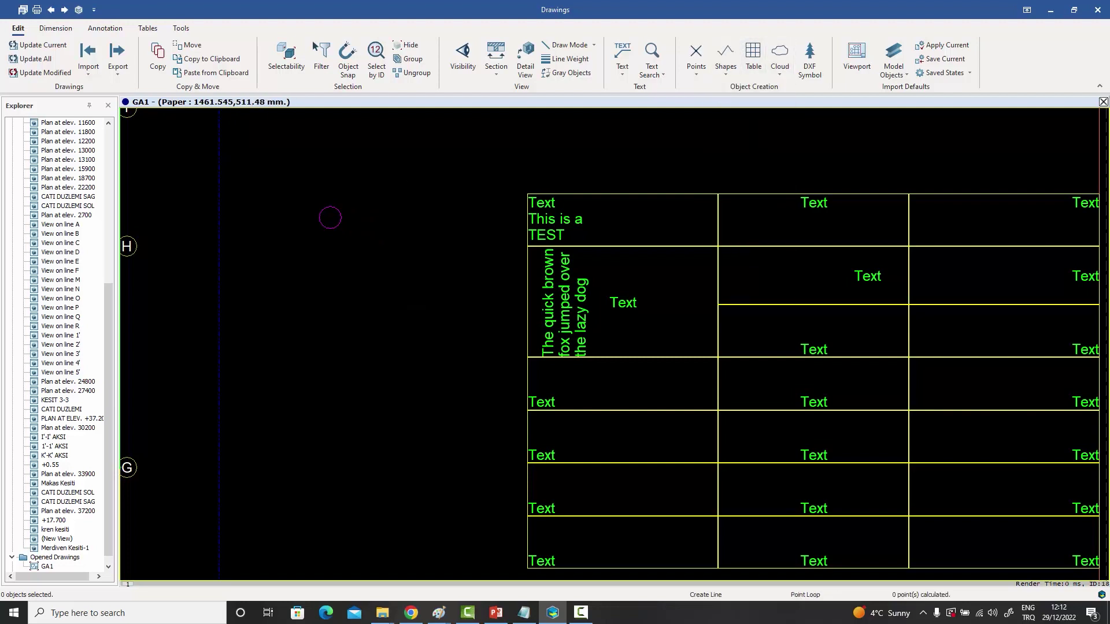
click(342, 218)
scroll(366, 218, up, 3)
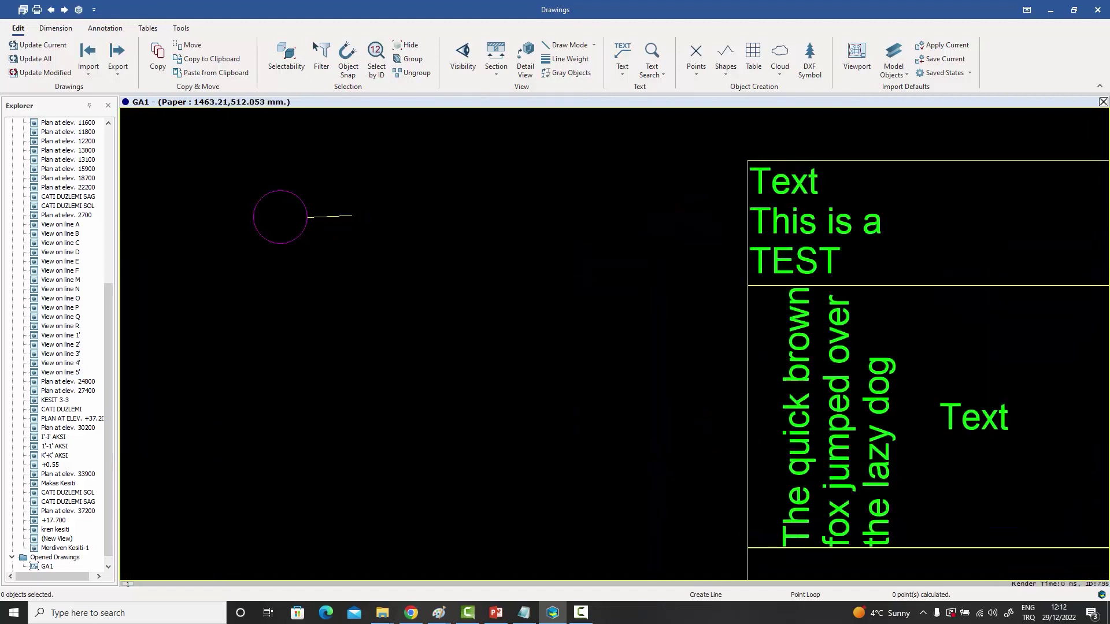
click(357, 217)
right_click(354, 197)
click(373, 203)
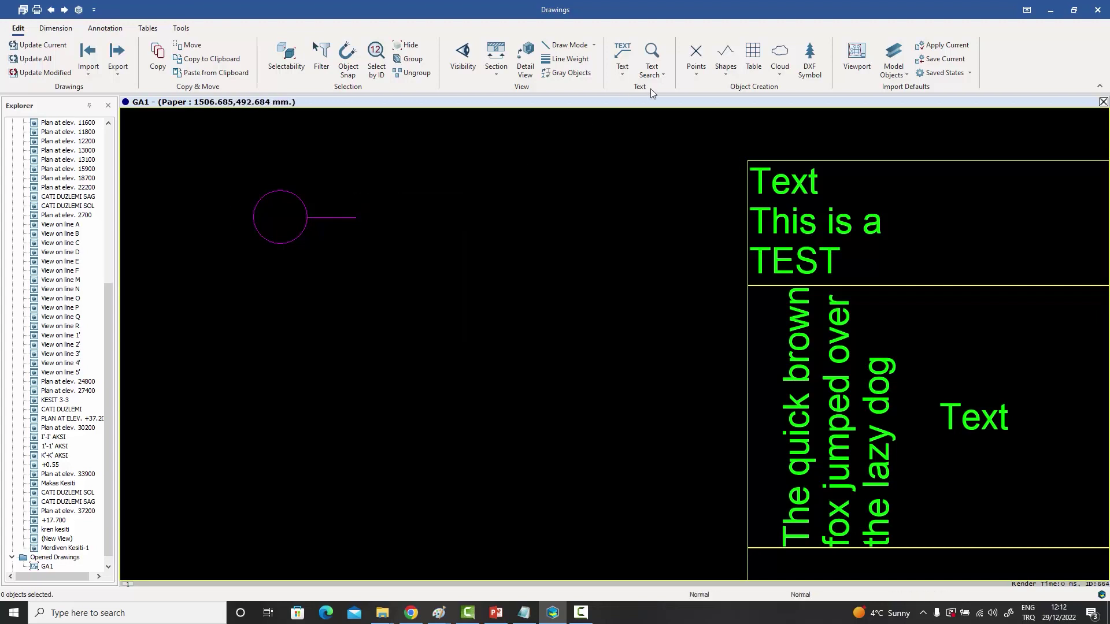
- Draw a small rectangle at the free end of the line, centred on it
click(727, 72)
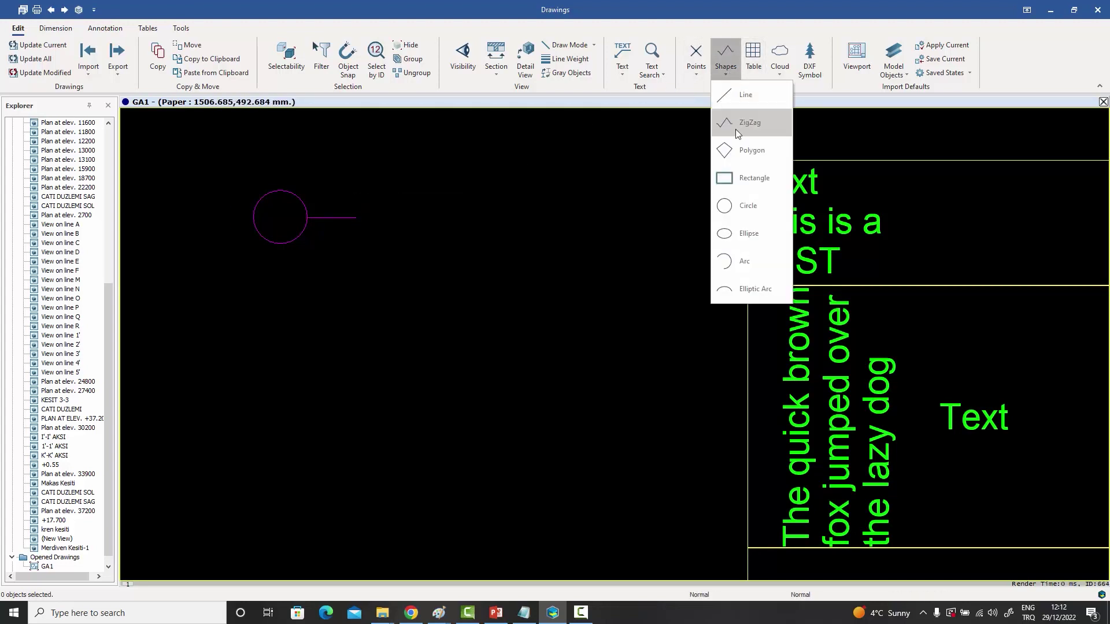
click(746, 177)
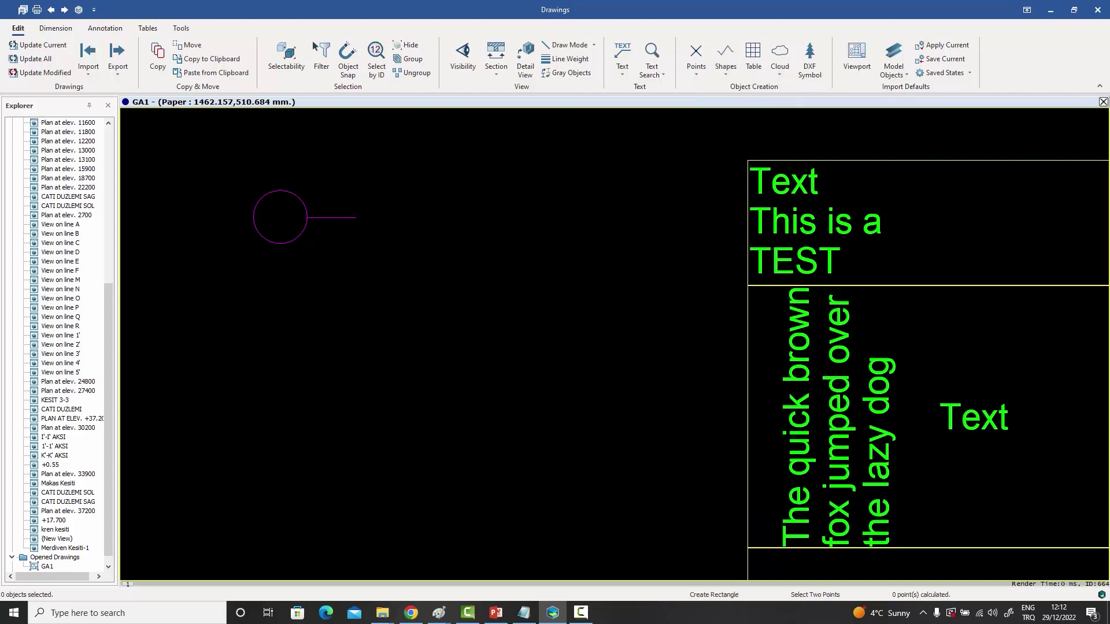
click(354, 206)
right_click(378, 162)
click(436, 198)
scroll(435, 199, down, 2)
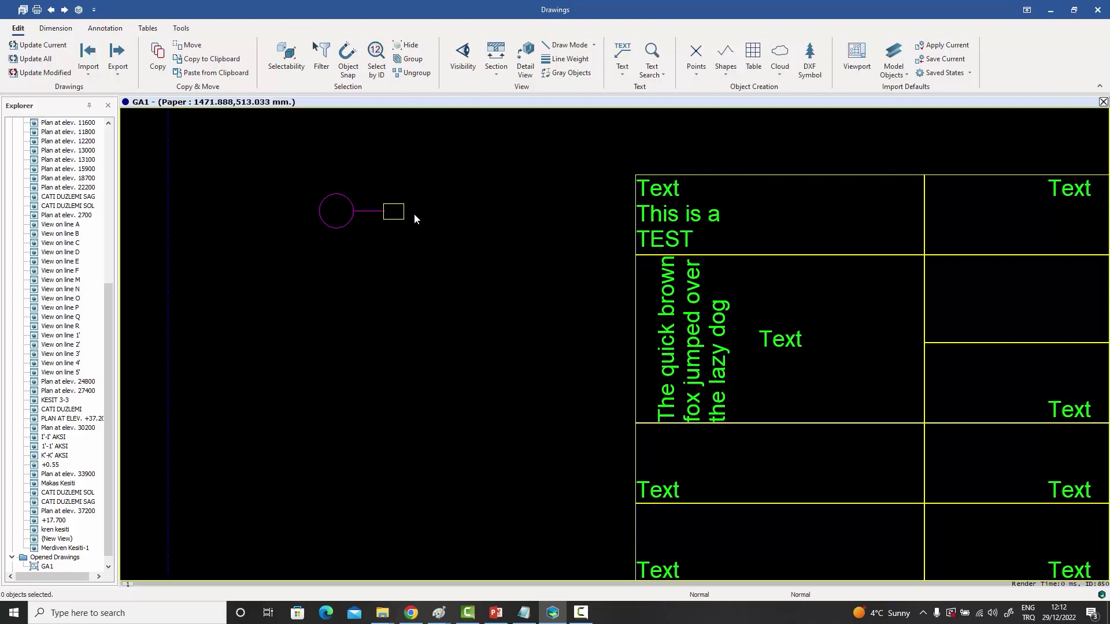
- Group the circle, line and rectangle under the name G1 and move the group within the empty area beside the table
middle_drag(417, 218, 404, 237)
drag(414, 283, 274, 195)
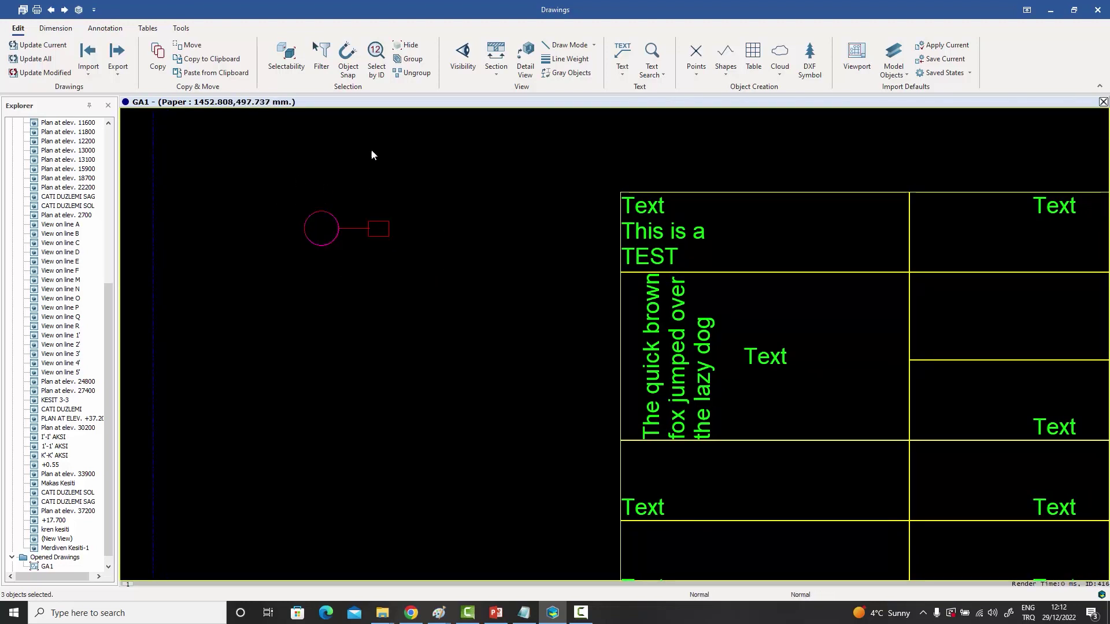
click(410, 60)
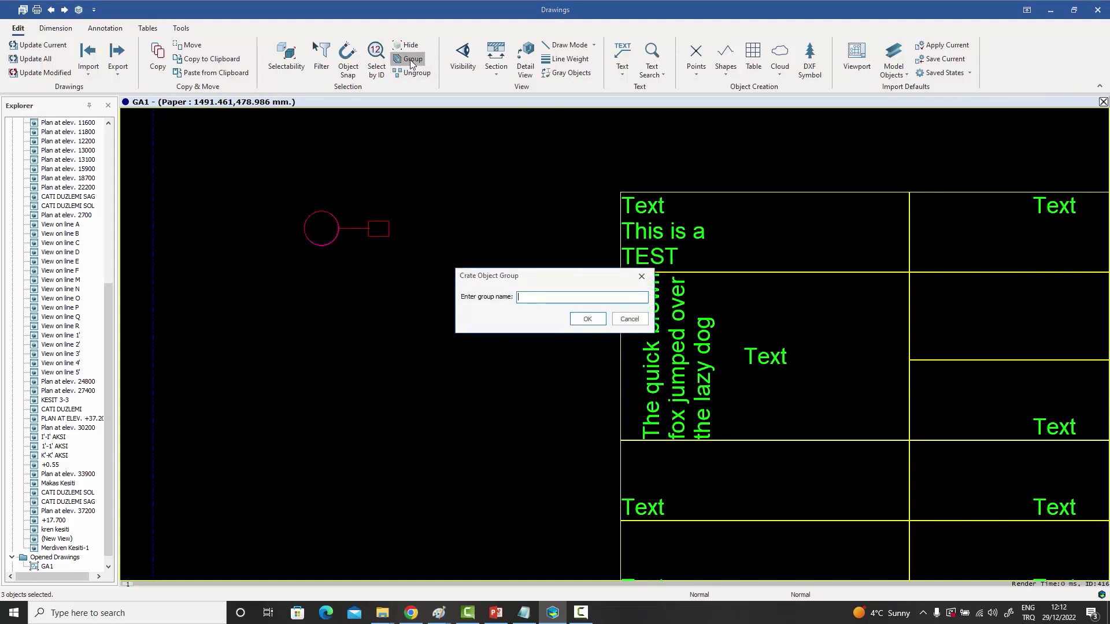
text(c)
click(587, 320)
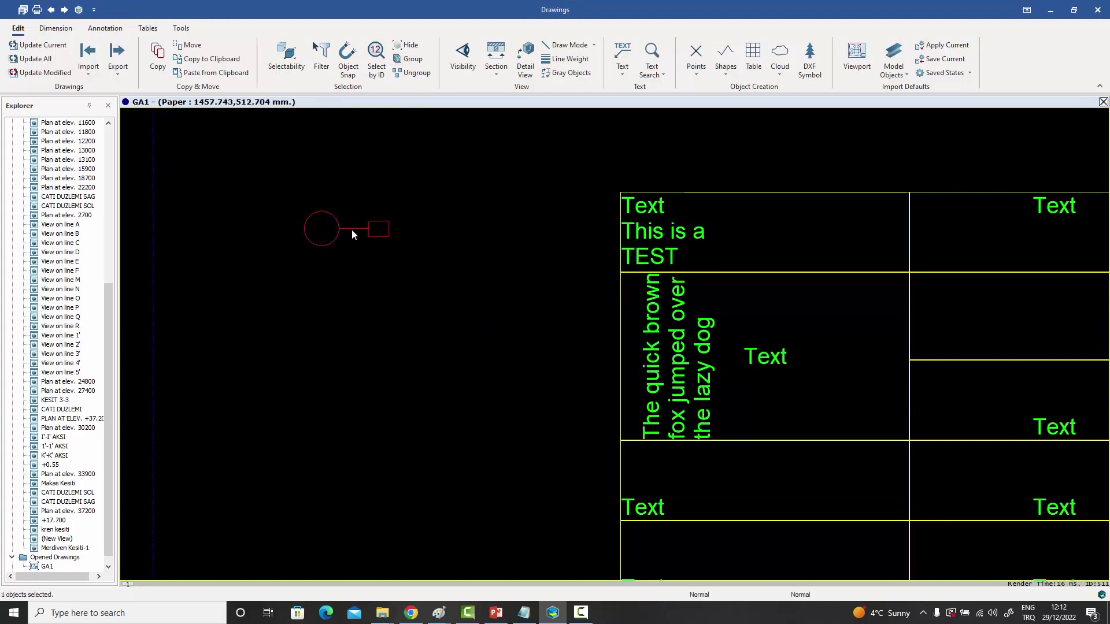
drag(352, 229, 409, 184)
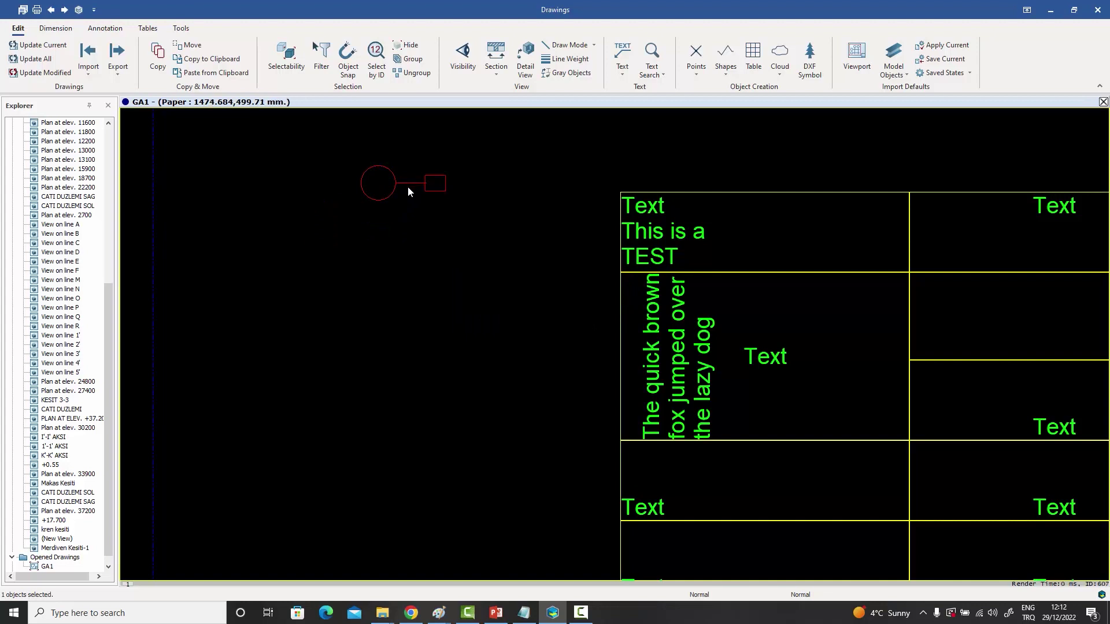
key(Escape)
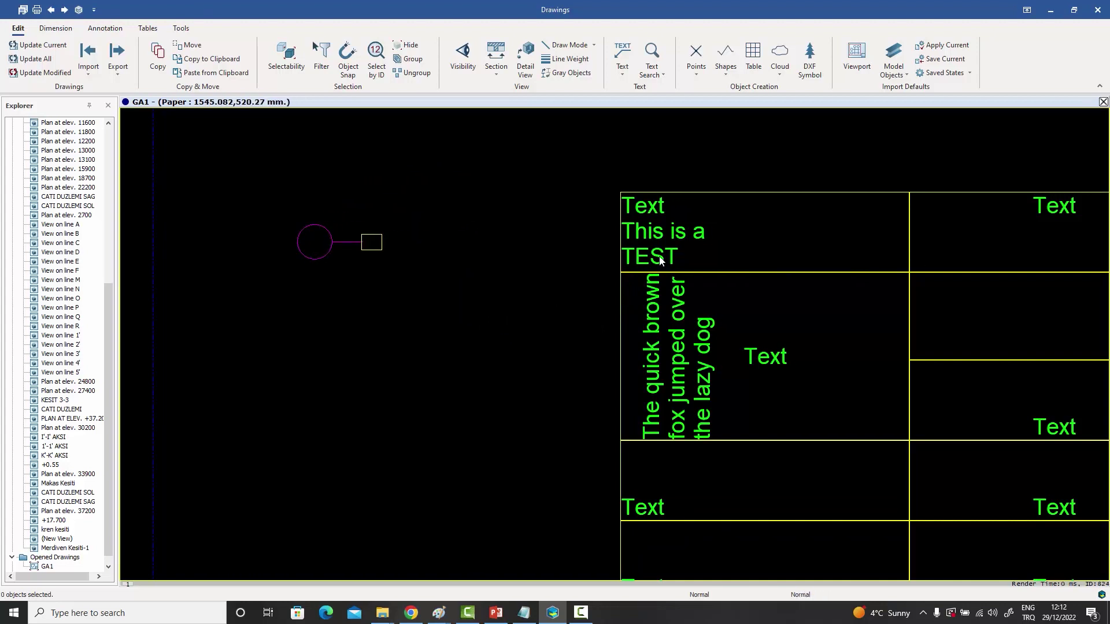
- Convert the middle cell of the table's first row to a container holding group G1 and apply it
scroll(661, 260, down, 3)
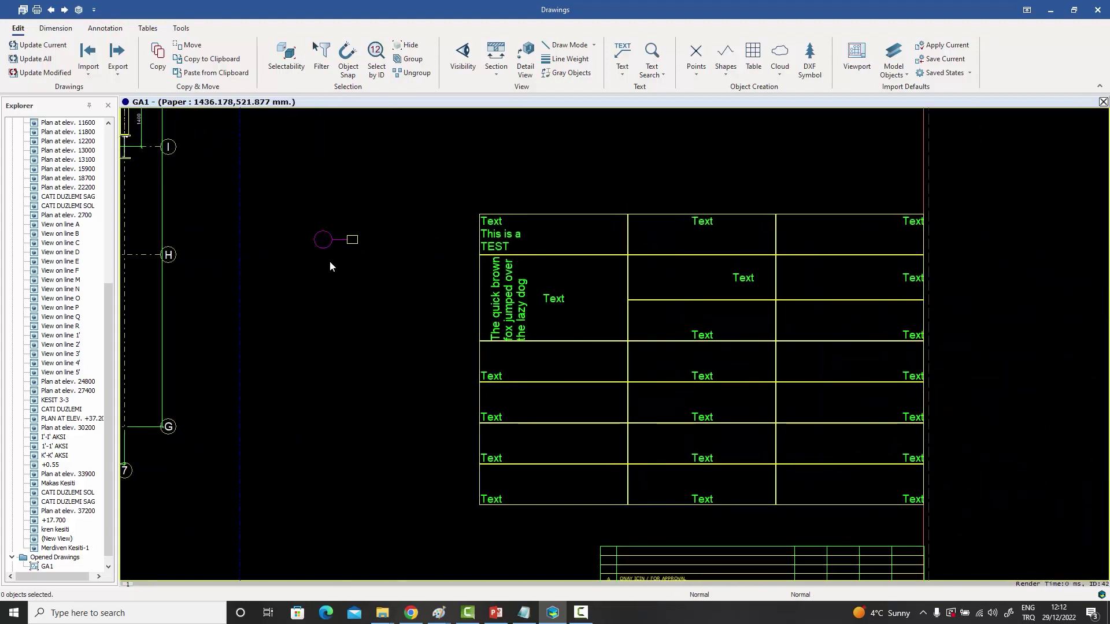
middle_drag(704, 282, 652, 270)
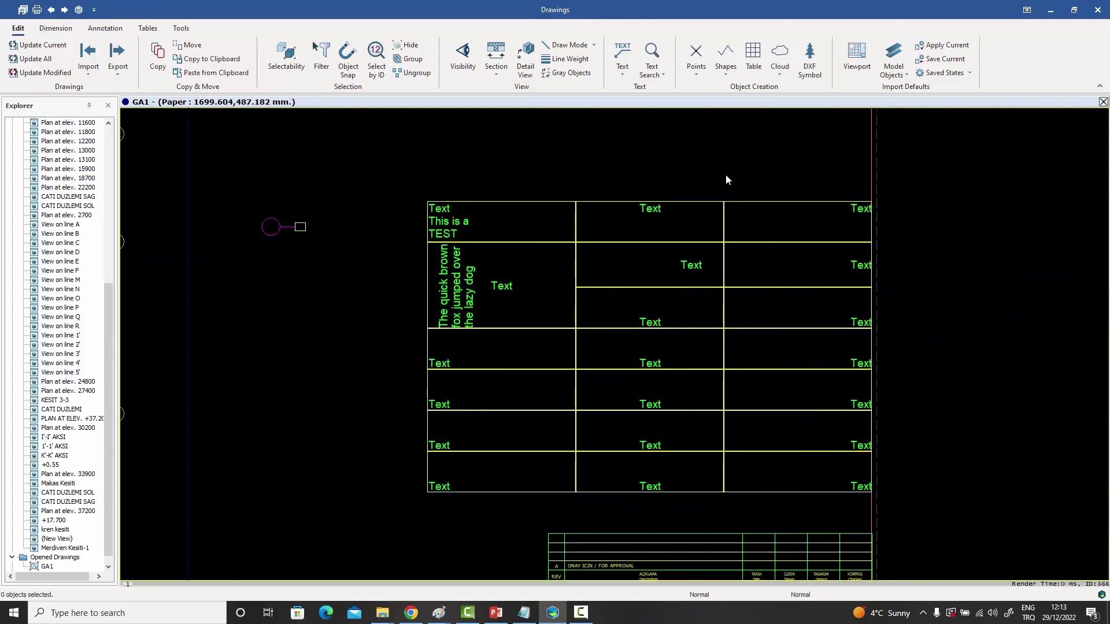
double_click(687, 202)
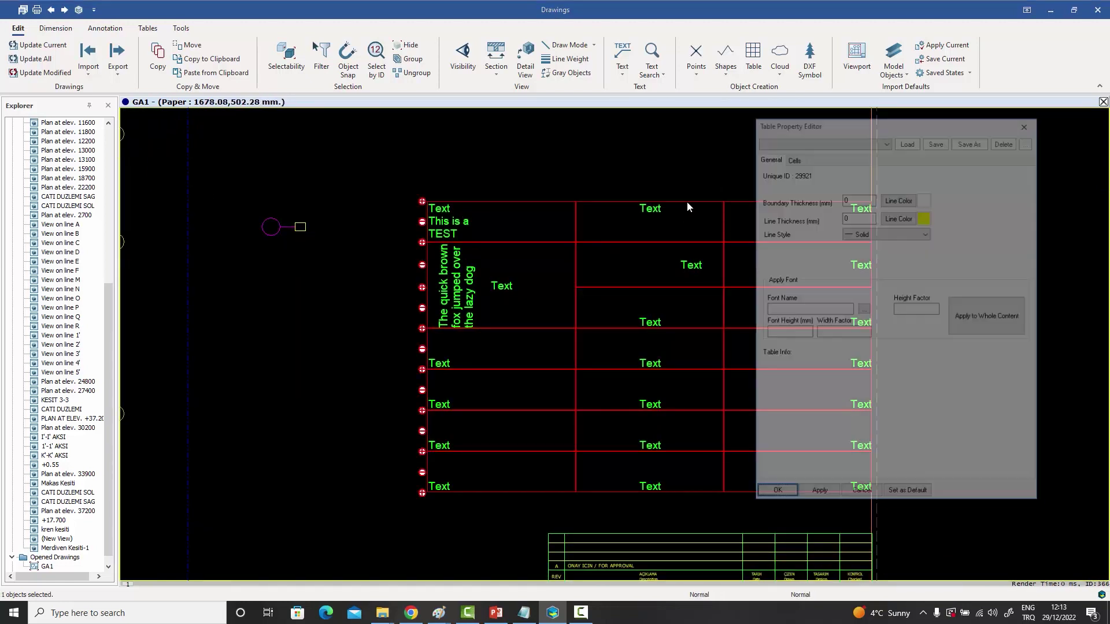
click(799, 160)
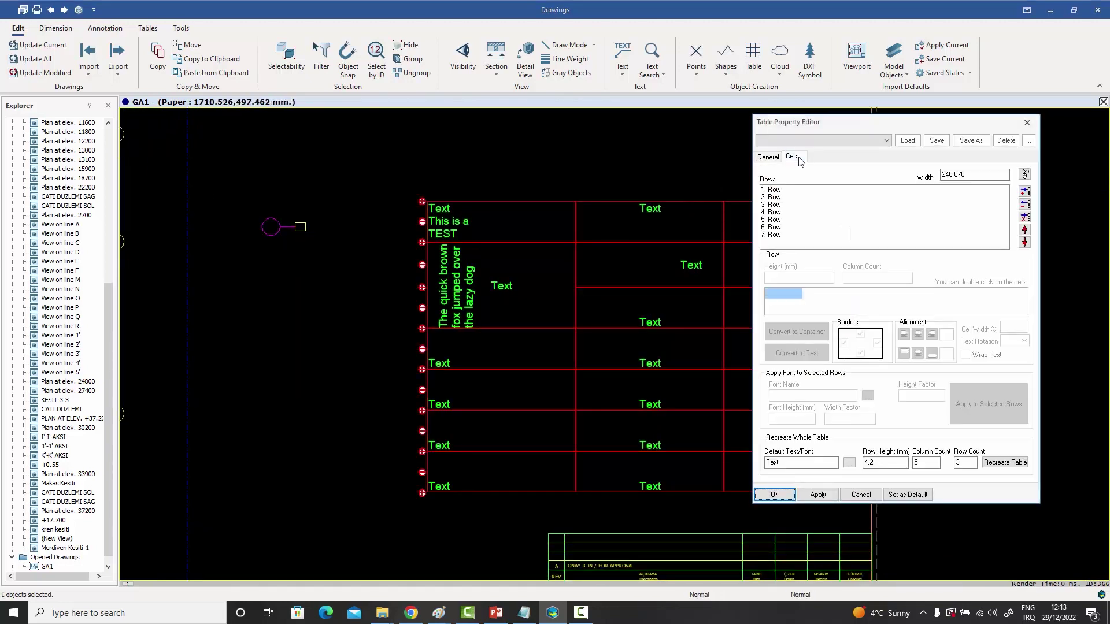
click(777, 190)
click(818, 296)
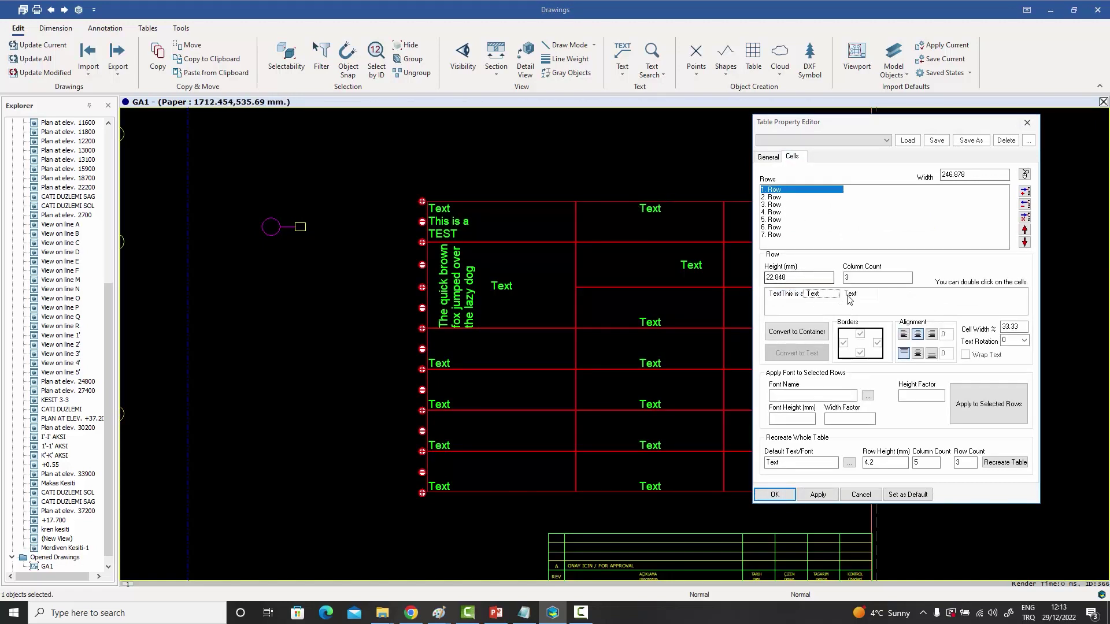
click(801, 335)
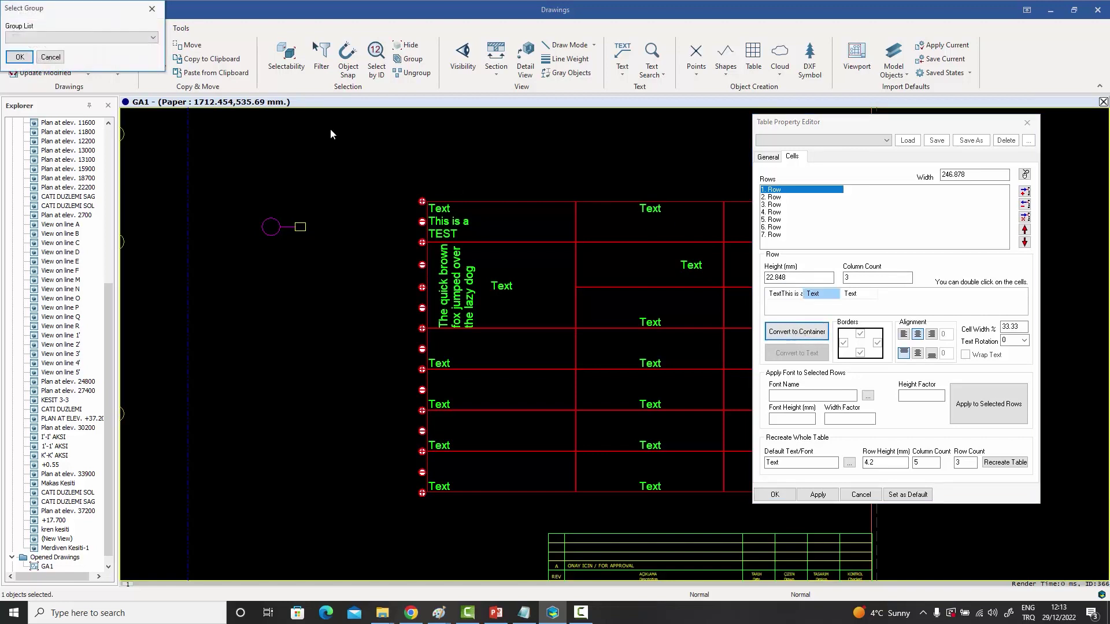
click(155, 40)
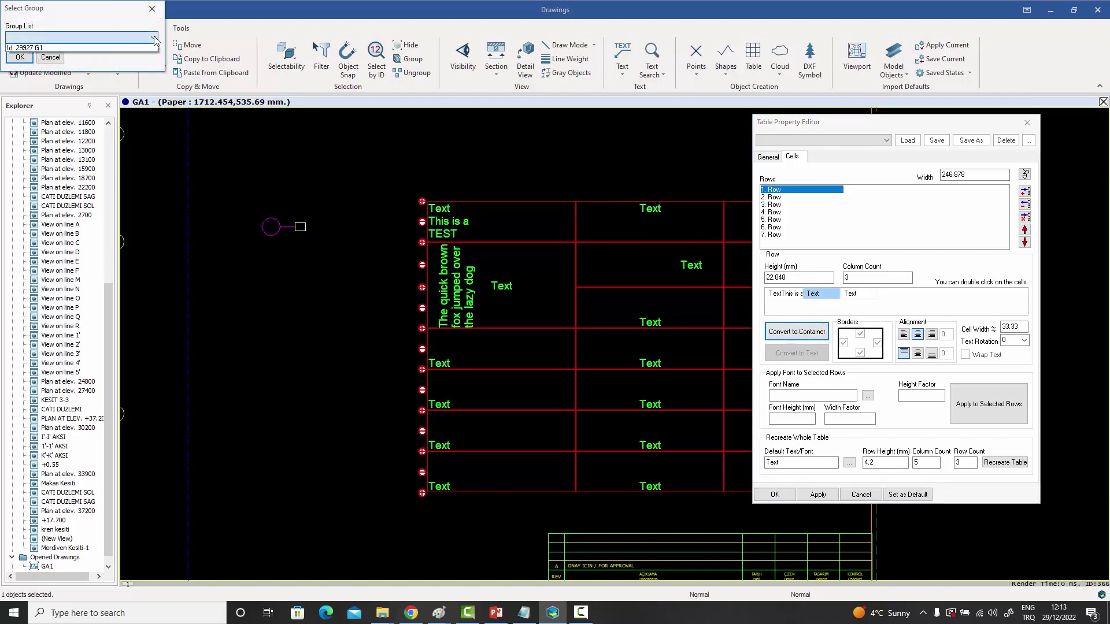
click(41, 49)
click(26, 58)
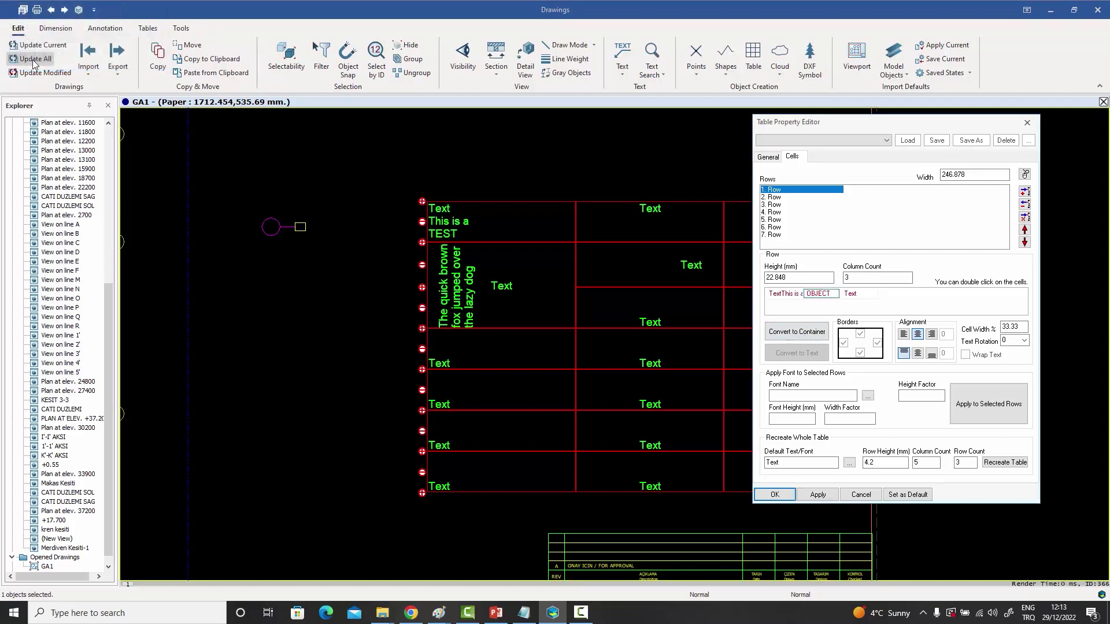
click(817, 495)
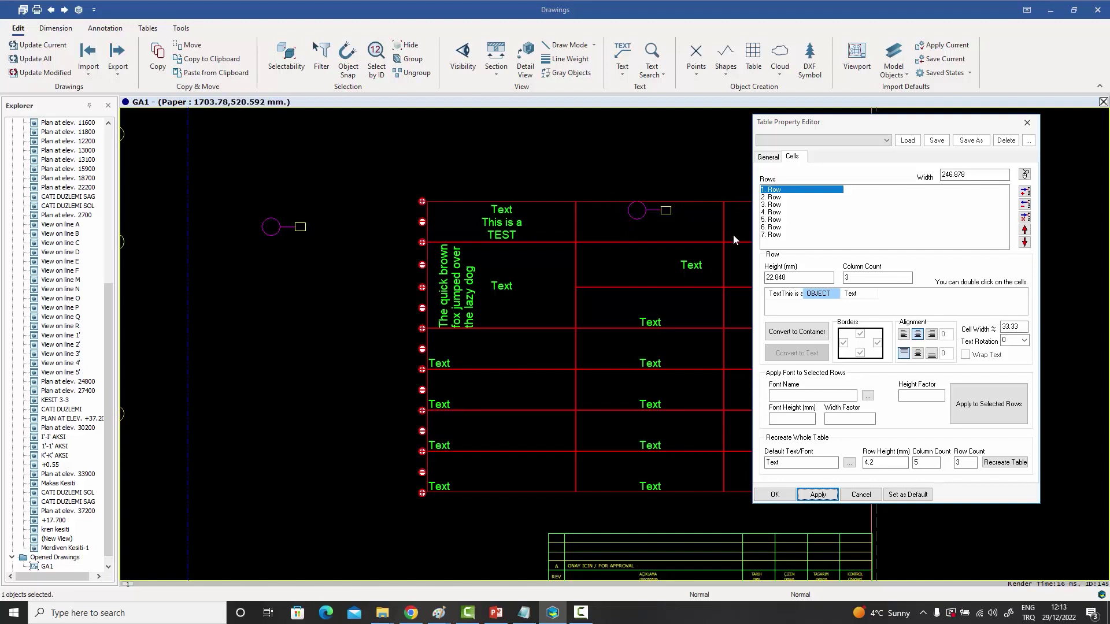
click(1028, 123)
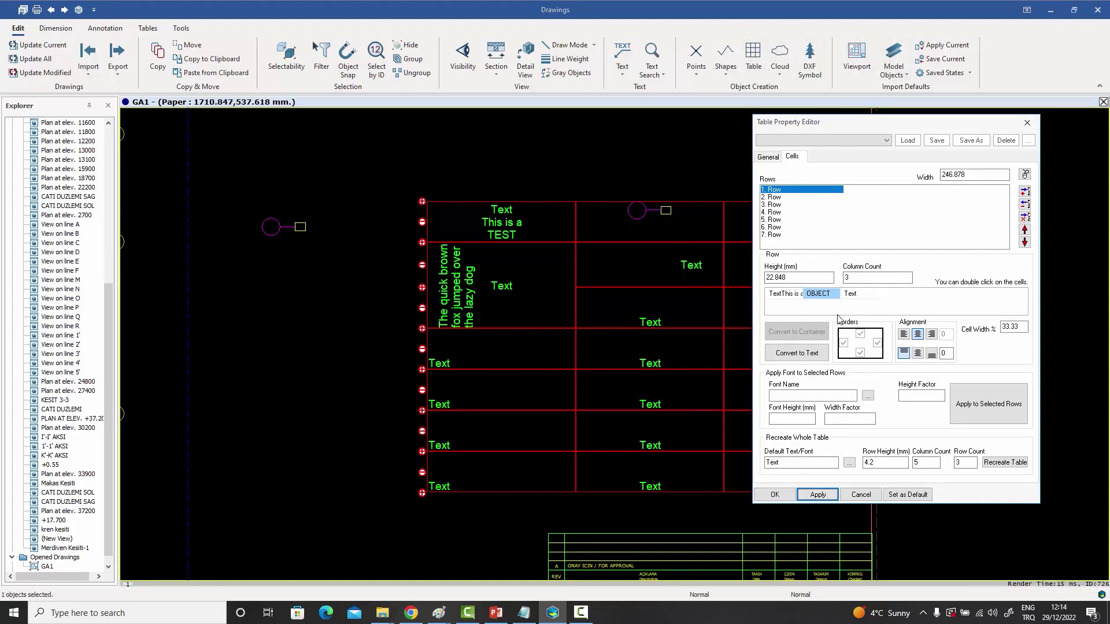
- Center the object vertically in the first row's middle cell and align it left with an offset of 5
click(920, 356)
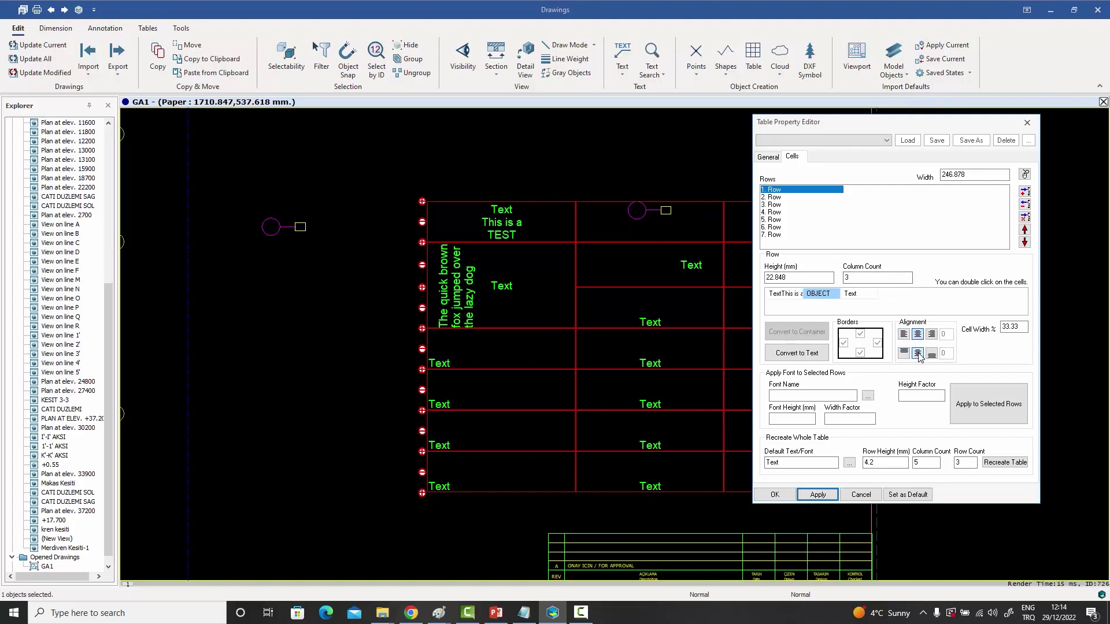
click(818, 493)
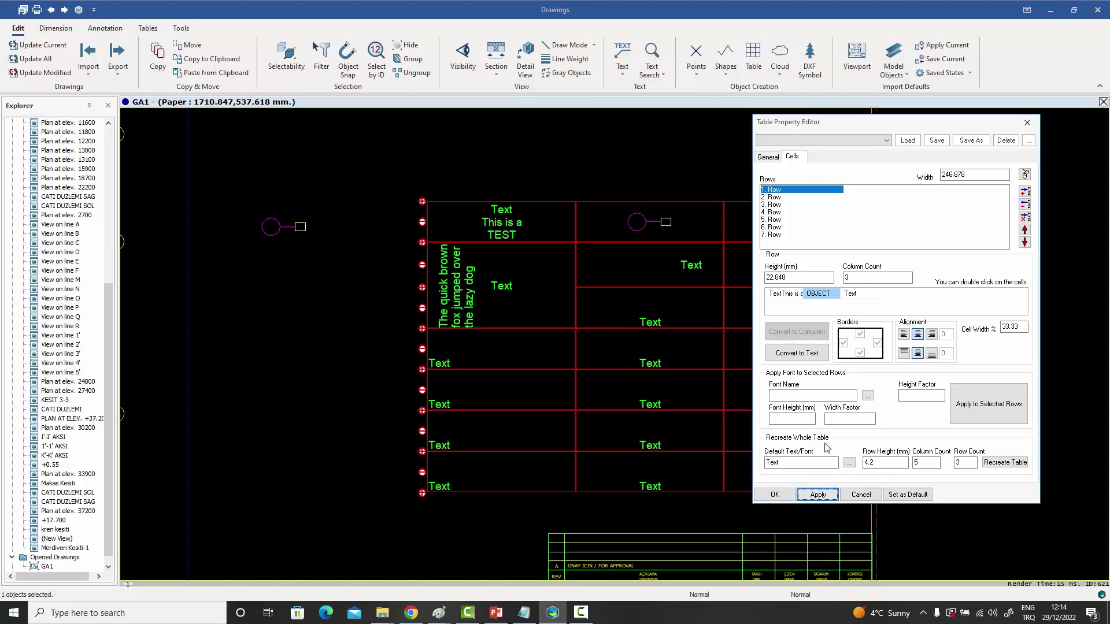
click(904, 335)
click(818, 494)
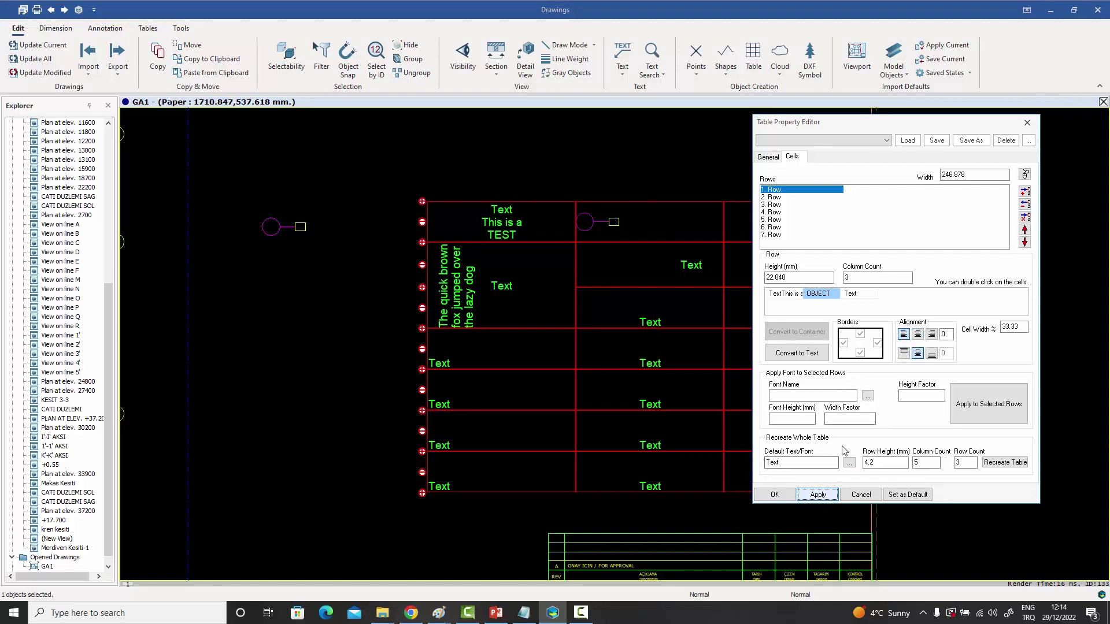
click(946, 334)
text(5)
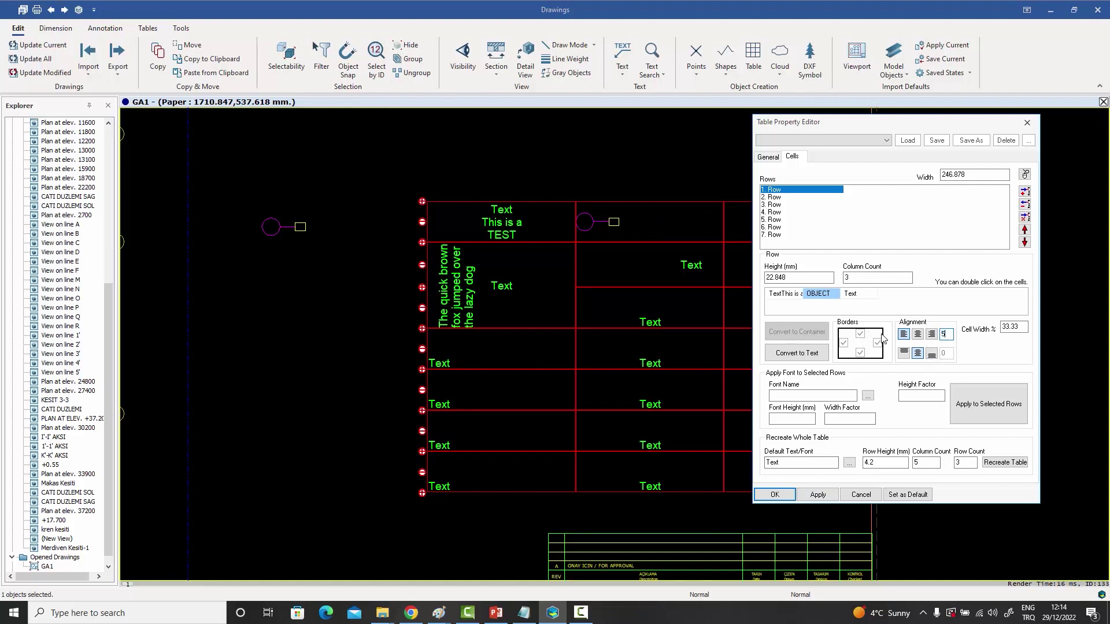
click(817, 495)
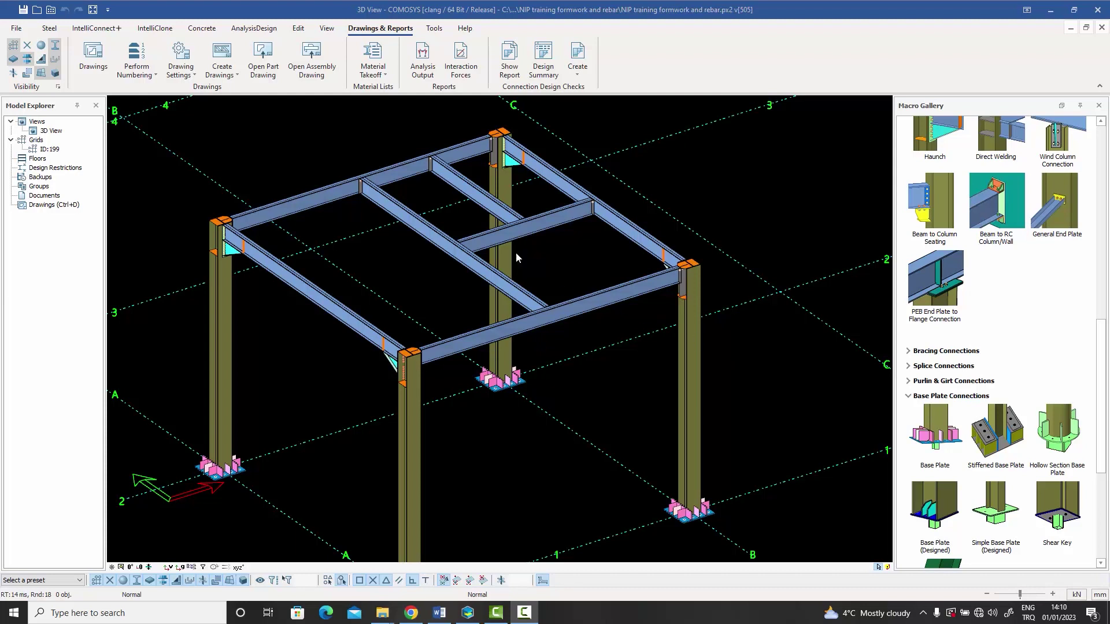
- Open the properties of the roof beam along grid 2 and bring up the profile library for its profile name
double_click(313, 204)
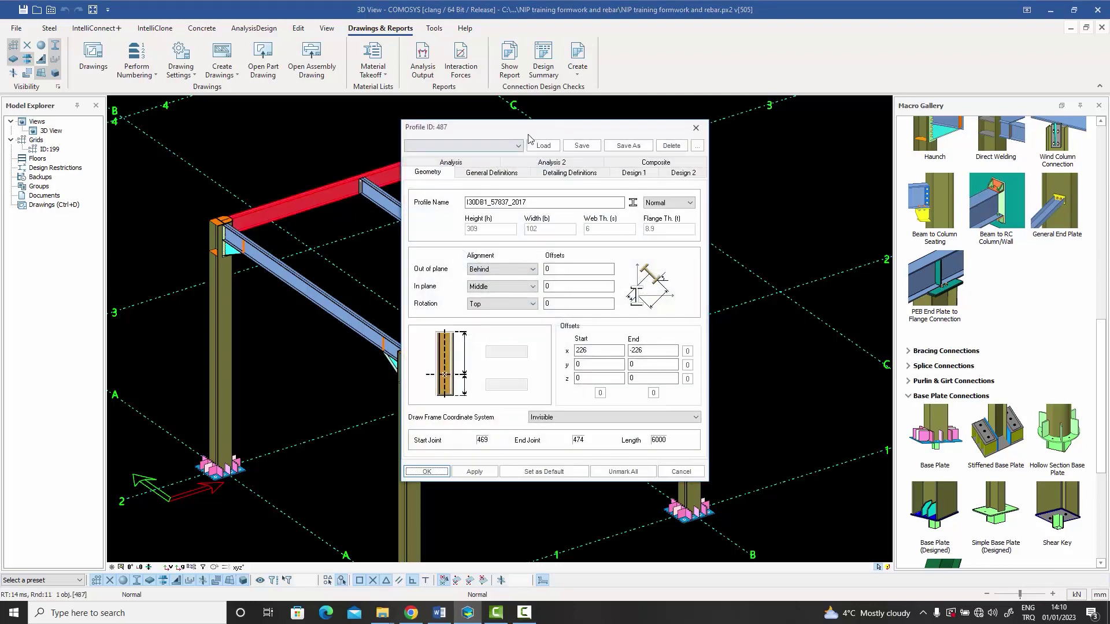
drag(529, 134, 580, 131)
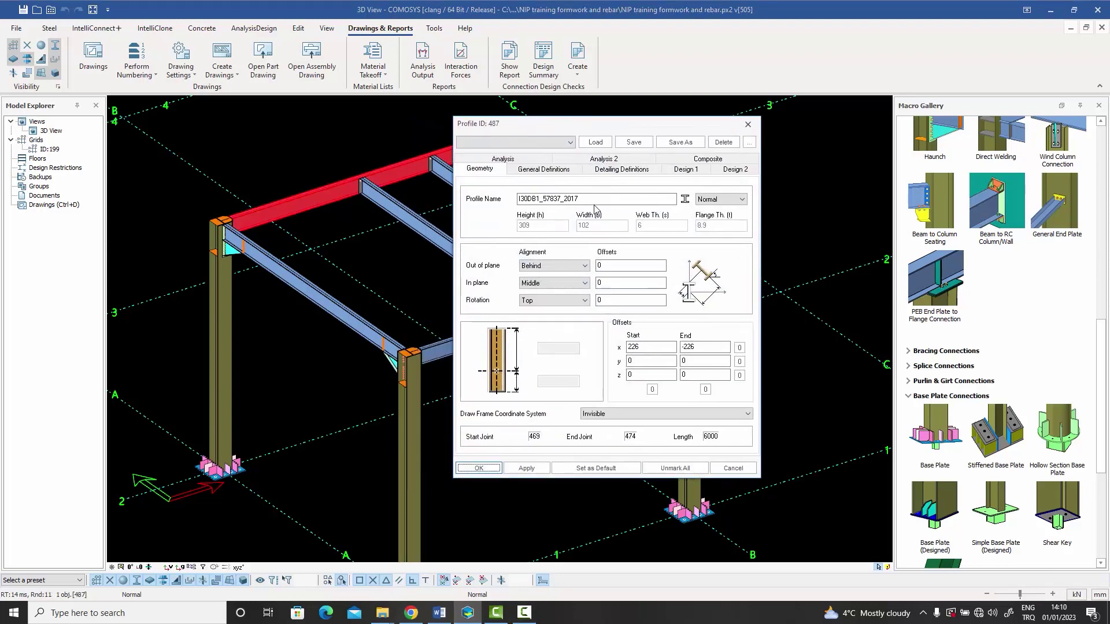
click(685, 200)
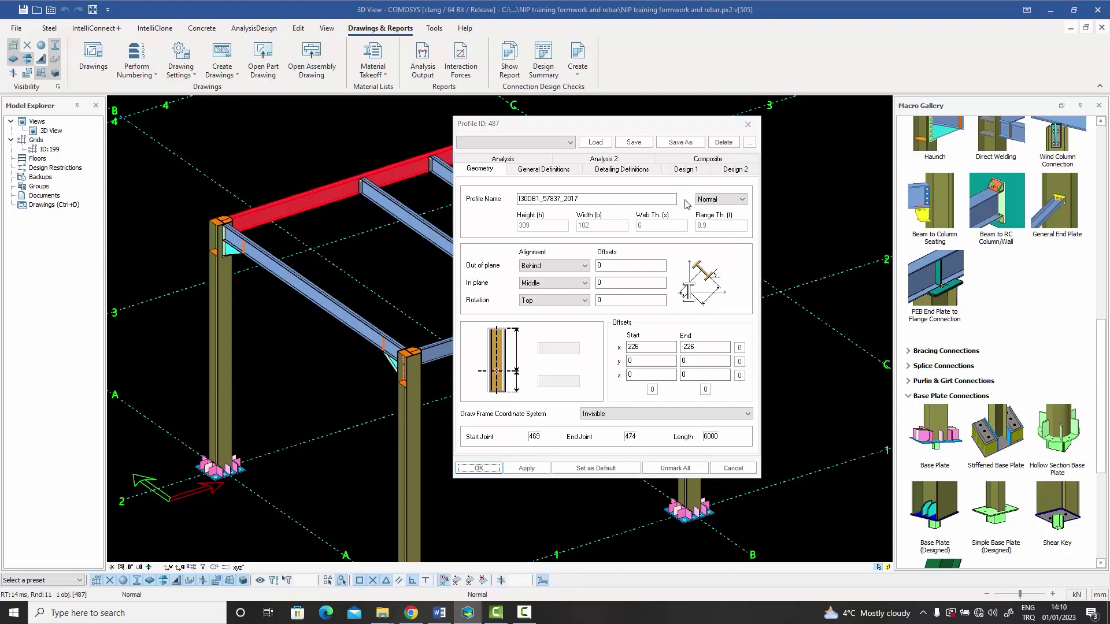
drag(236, 30, 404, 71)
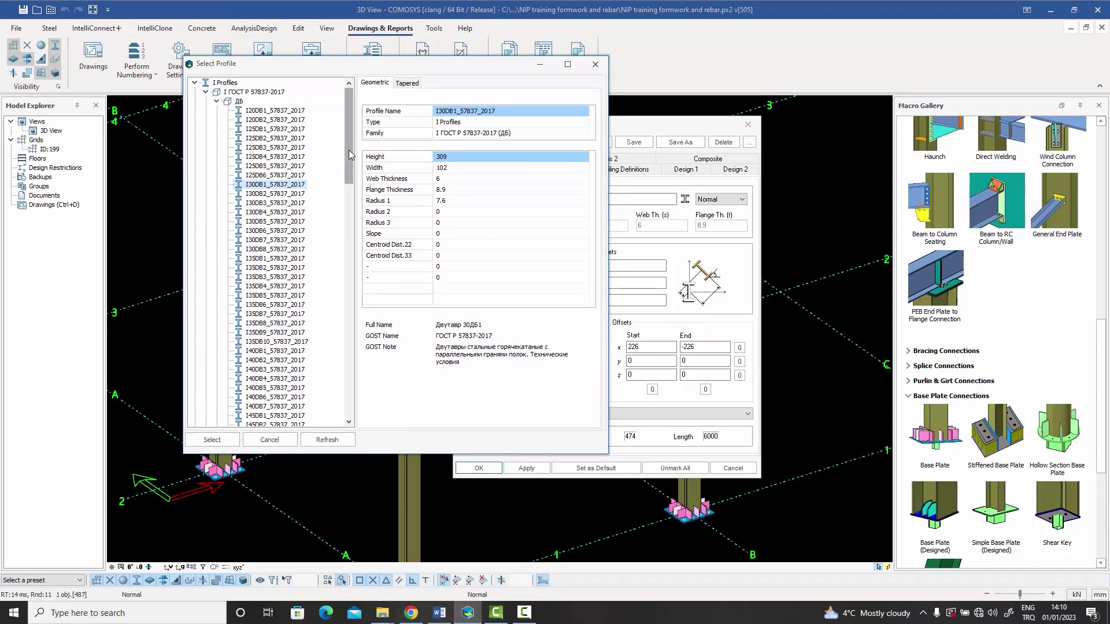
scroll(352, 156, down, 1)
scroll(351, 142, up, 1)
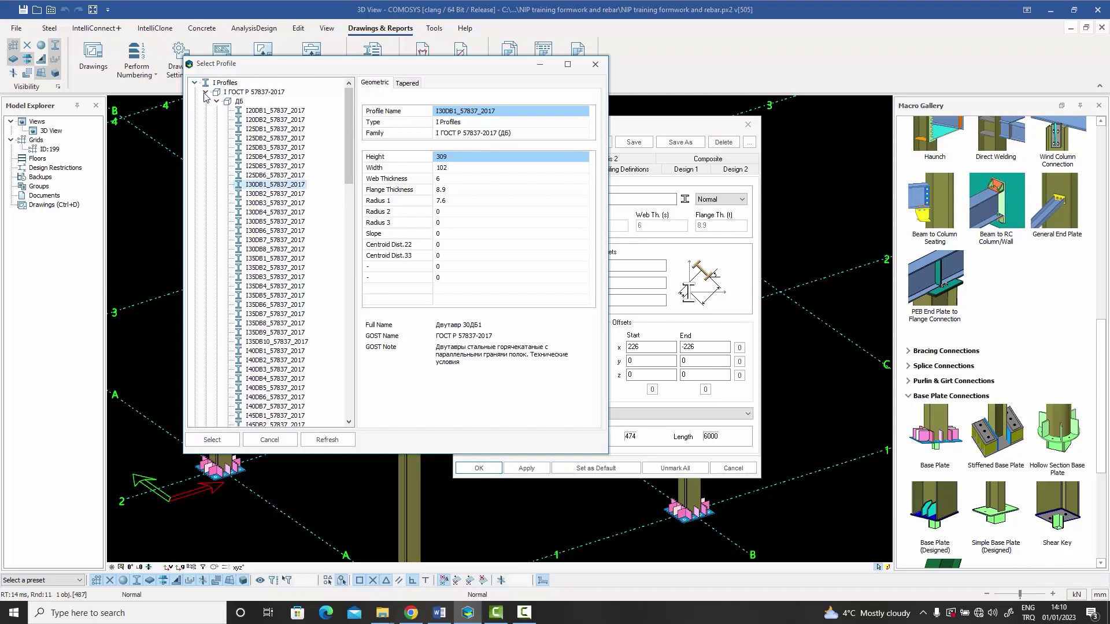
- Browse the profile library's round tube families and the ДБ series of the I ГОСТ Р 57837-2017 family
drag(347, 126, 351, 364)
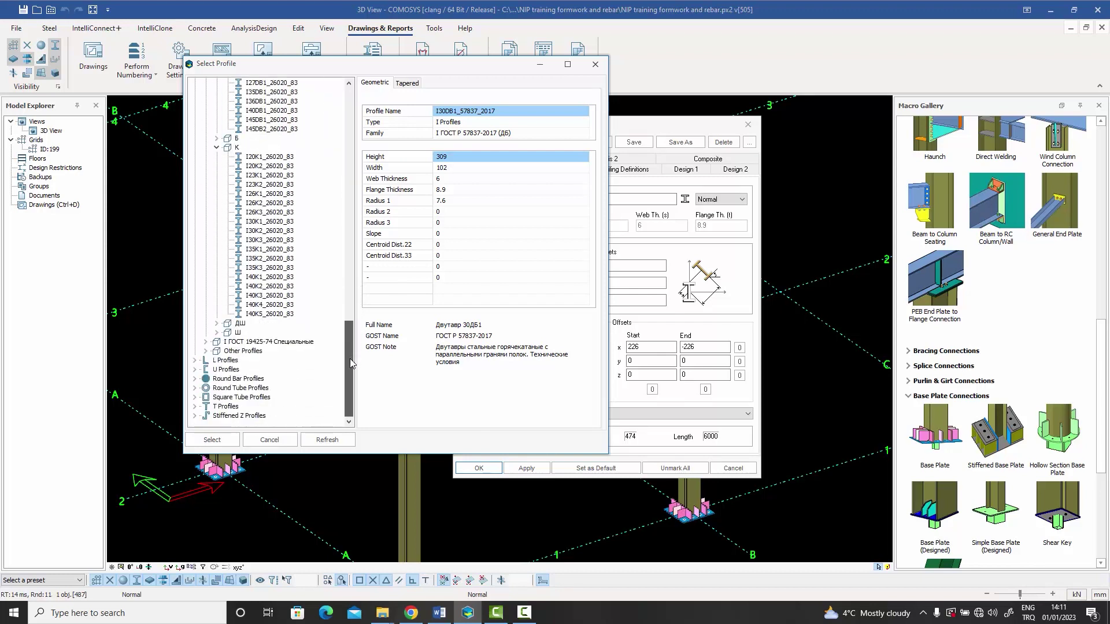
click(196, 389)
drag(345, 357, 355, 379)
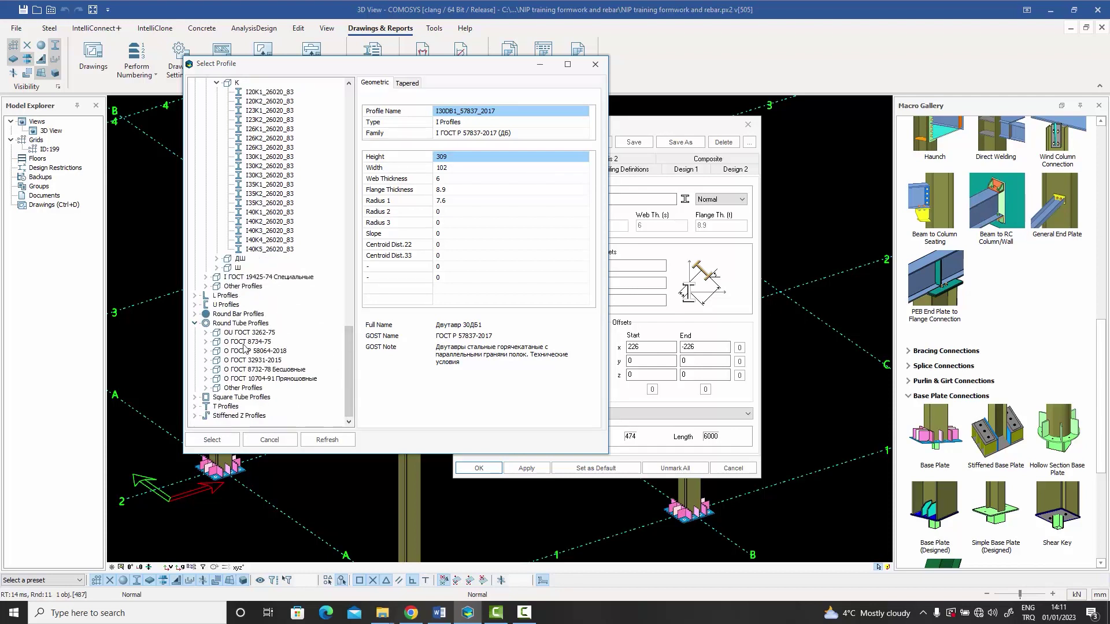
click(207, 333)
mouse_move(343, 338)
mouse_down()
mouse_move(345, 357)
mouse_move(384, 105)
mouse_up()
click(217, 259)
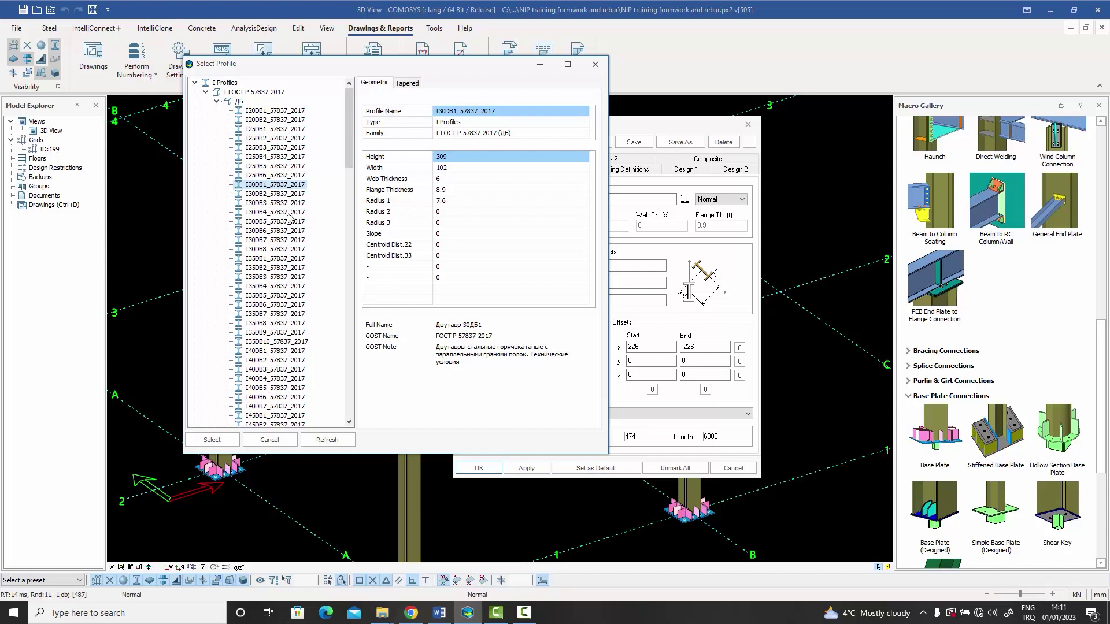
click(280, 231)
click(280, 278)
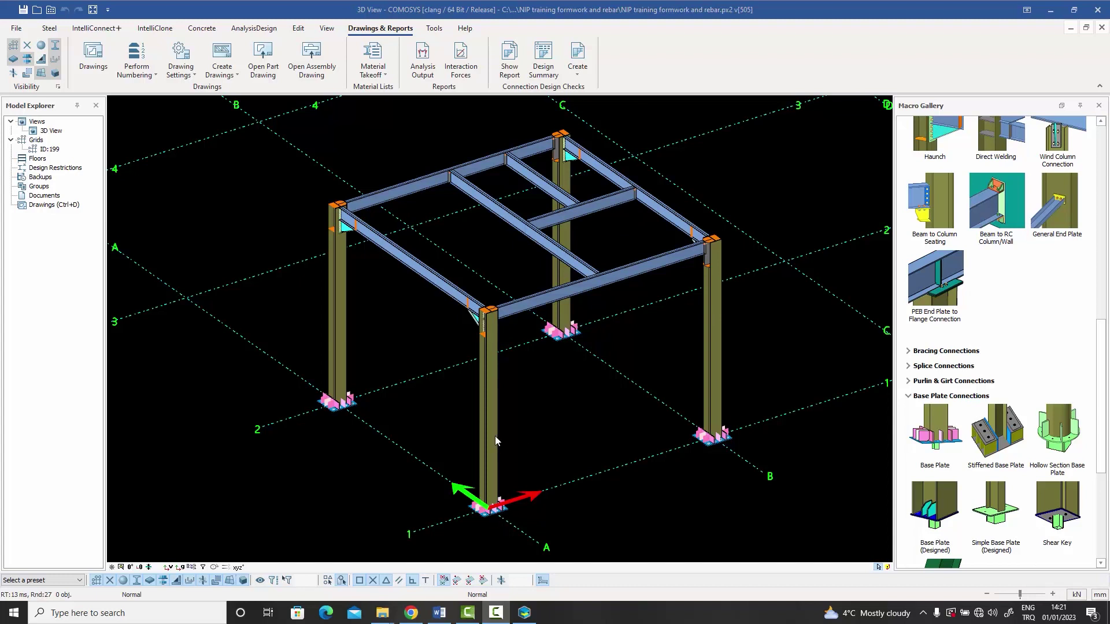
middle_drag(511, 367, 527, 369)
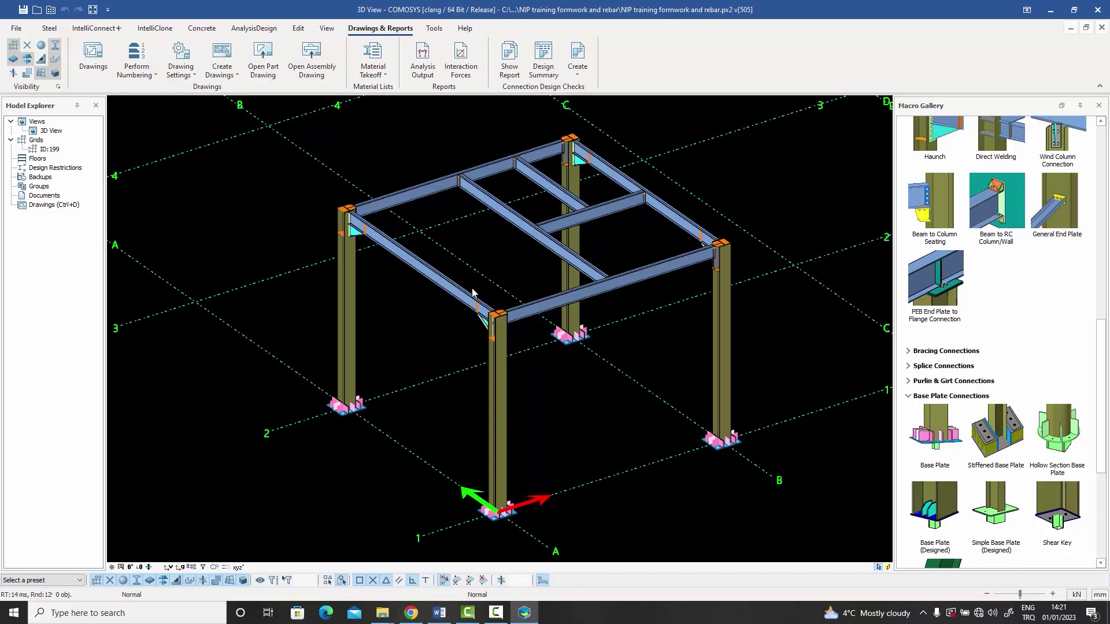
click(150, 75)
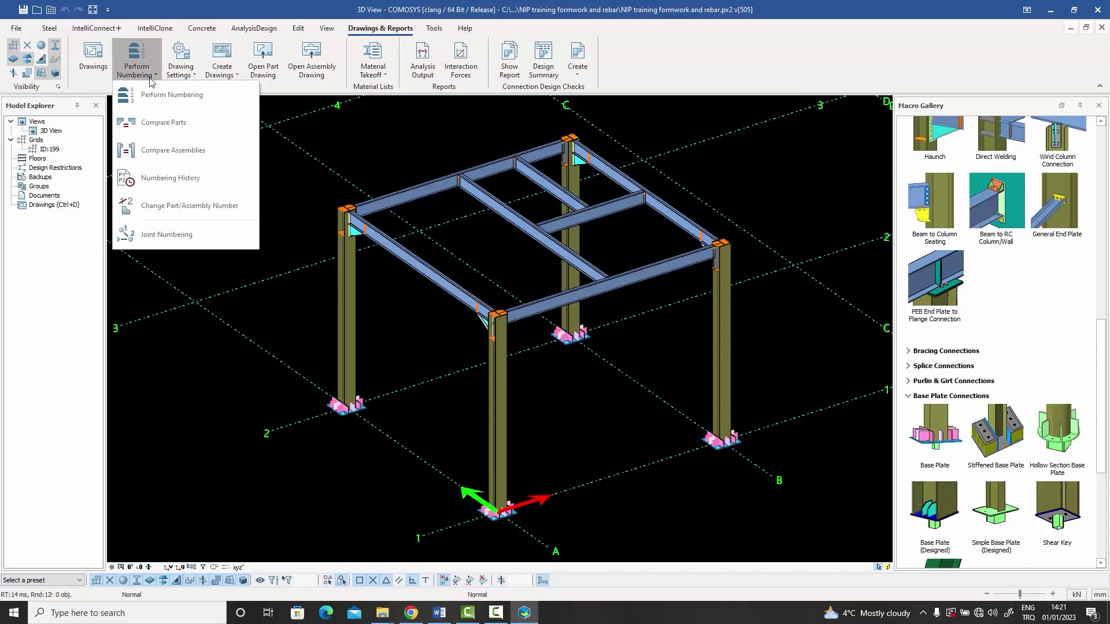
click(194, 78)
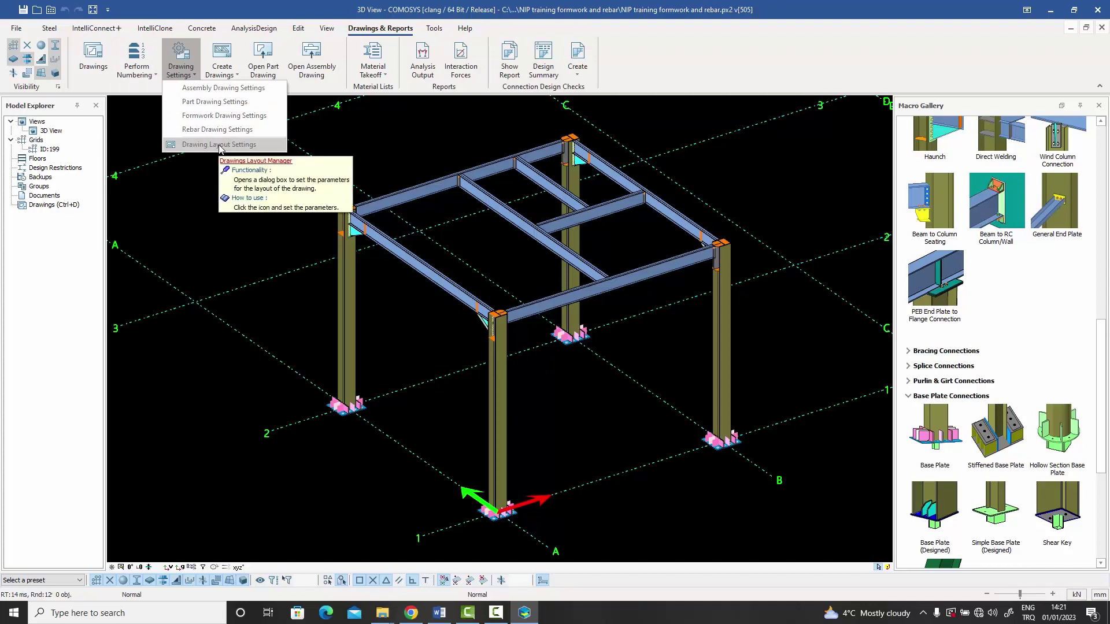
click(192, 177)
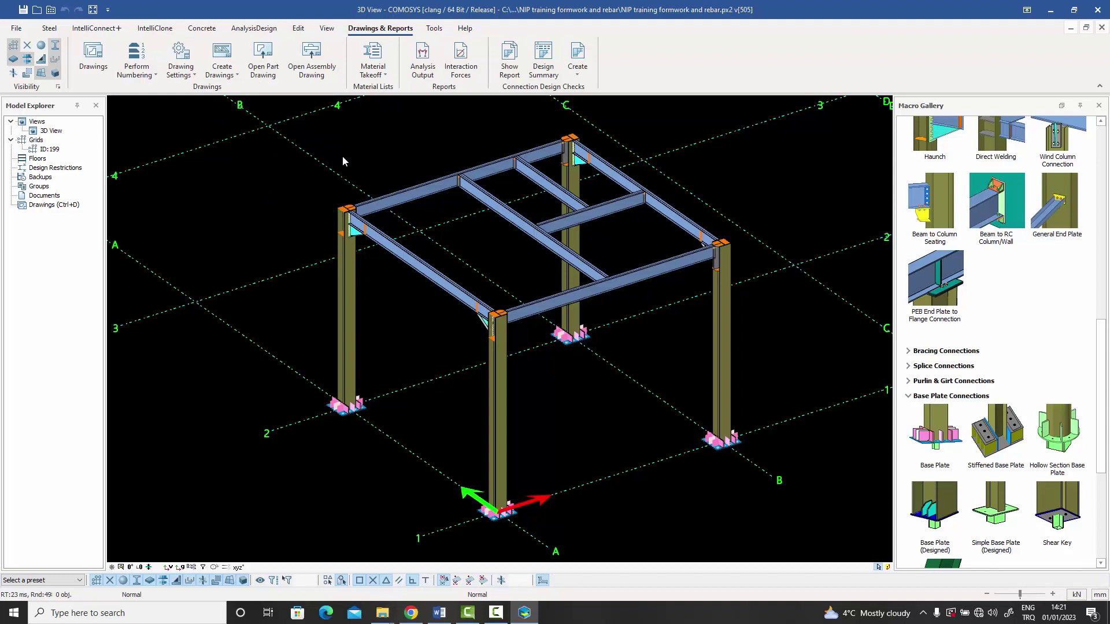
- Bring up the part and assembly drawing creation options for the column at grid A-2
middle_drag(490, 225, 499, 218)
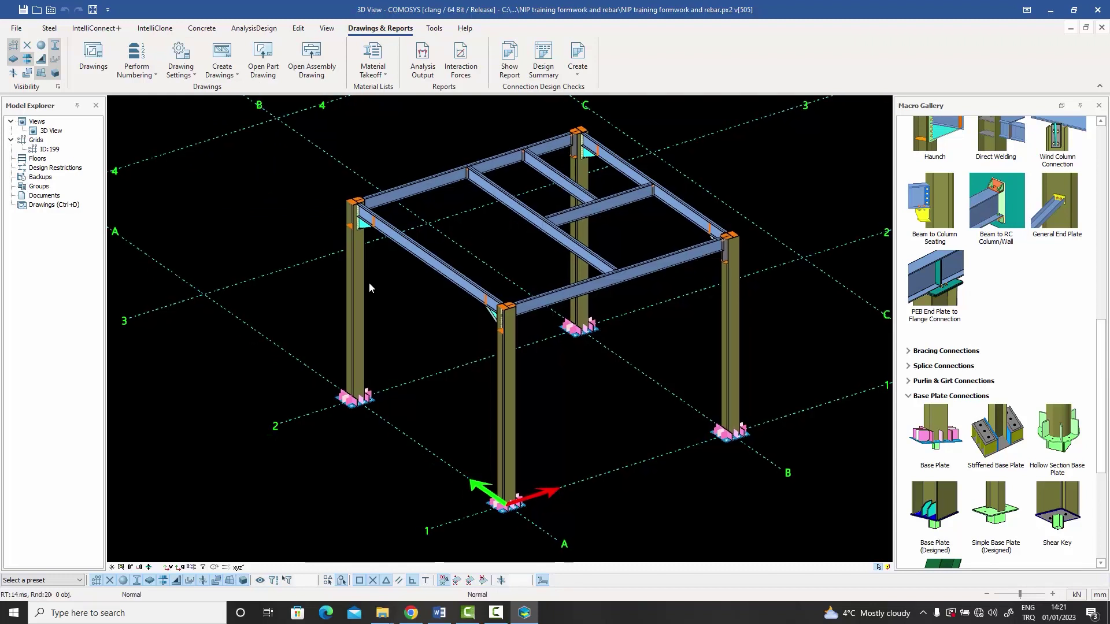
click(352, 293)
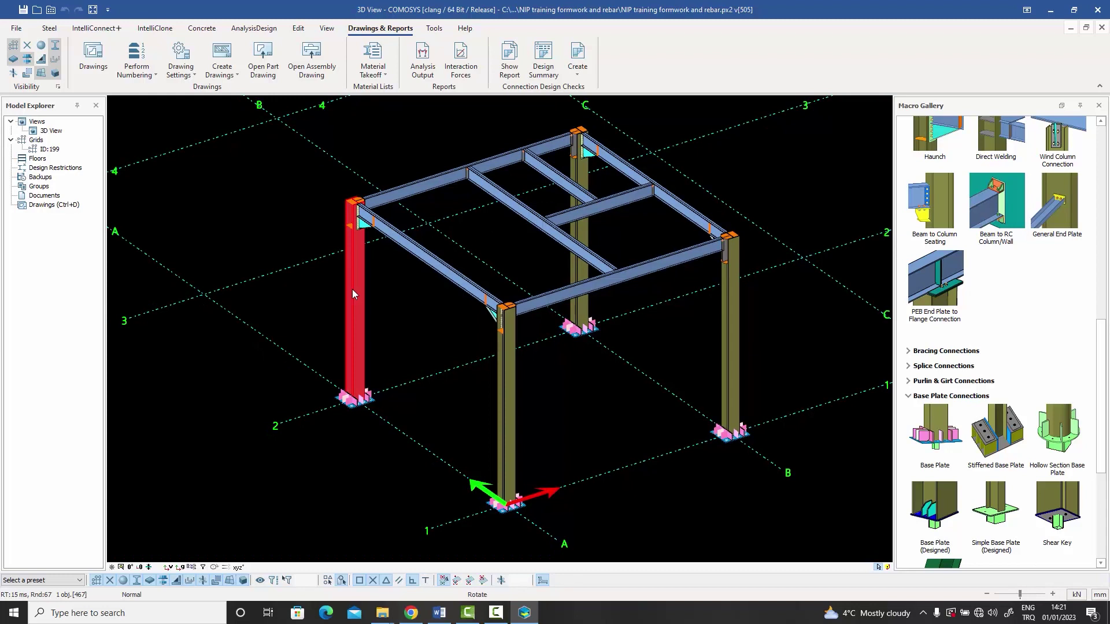
right_click(354, 294)
mouse_move(405, 541)
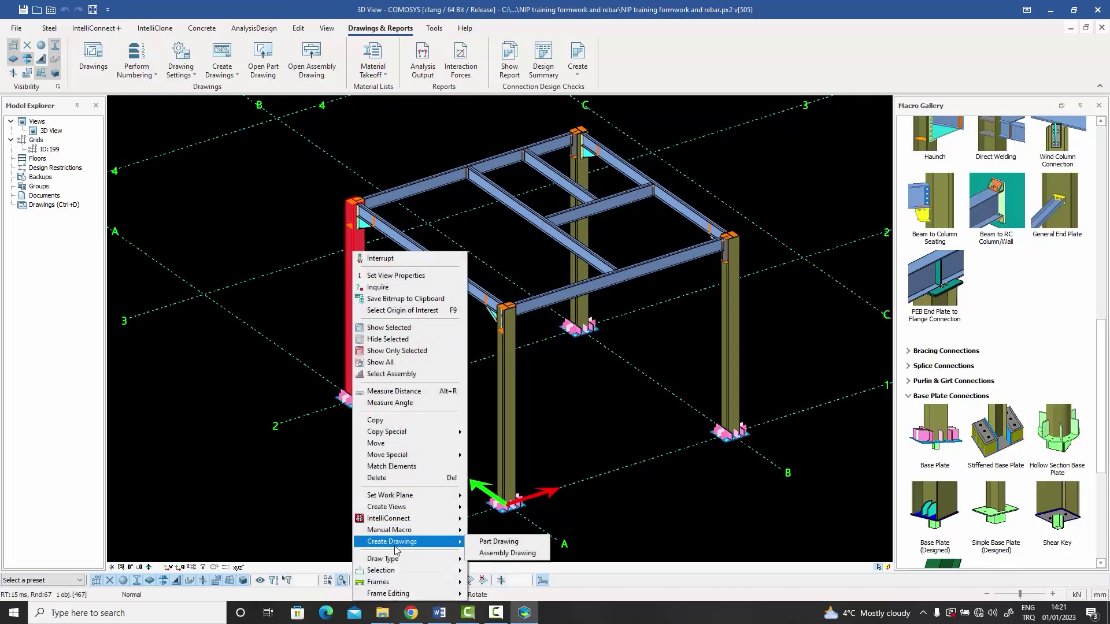
click(507, 554)
- Bring up the drawing creation options for the haunch end plate at the top of the grid A-2 column
scroll(360, 209, up, 5)
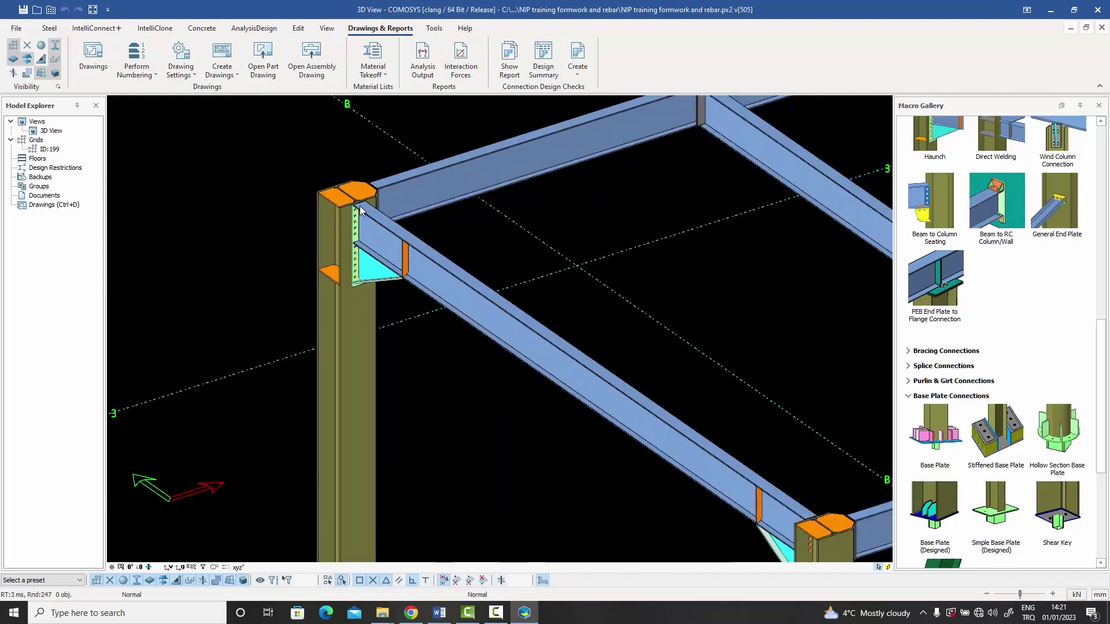
scroll(360, 209, up, 3)
click(340, 241)
right_click(341, 241)
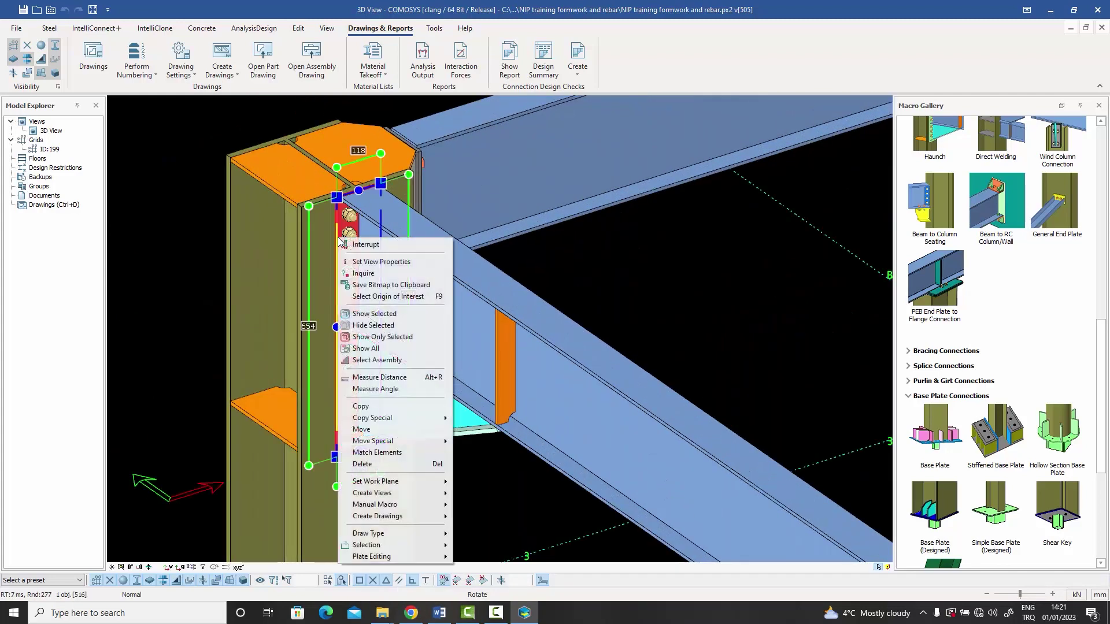
mouse_move(387, 517)
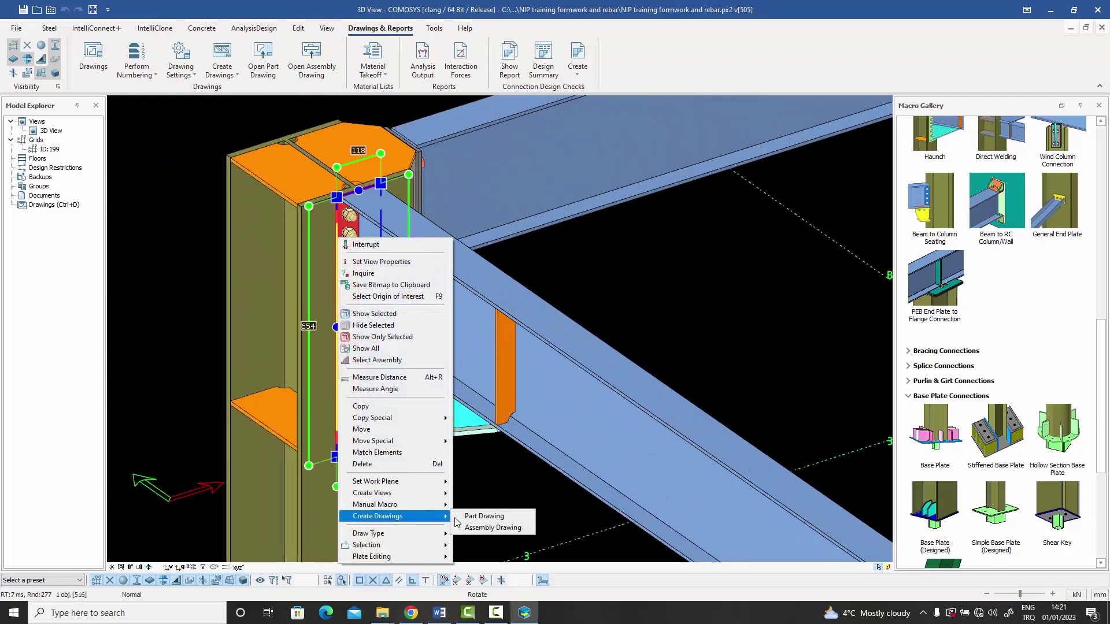
click(492, 528)
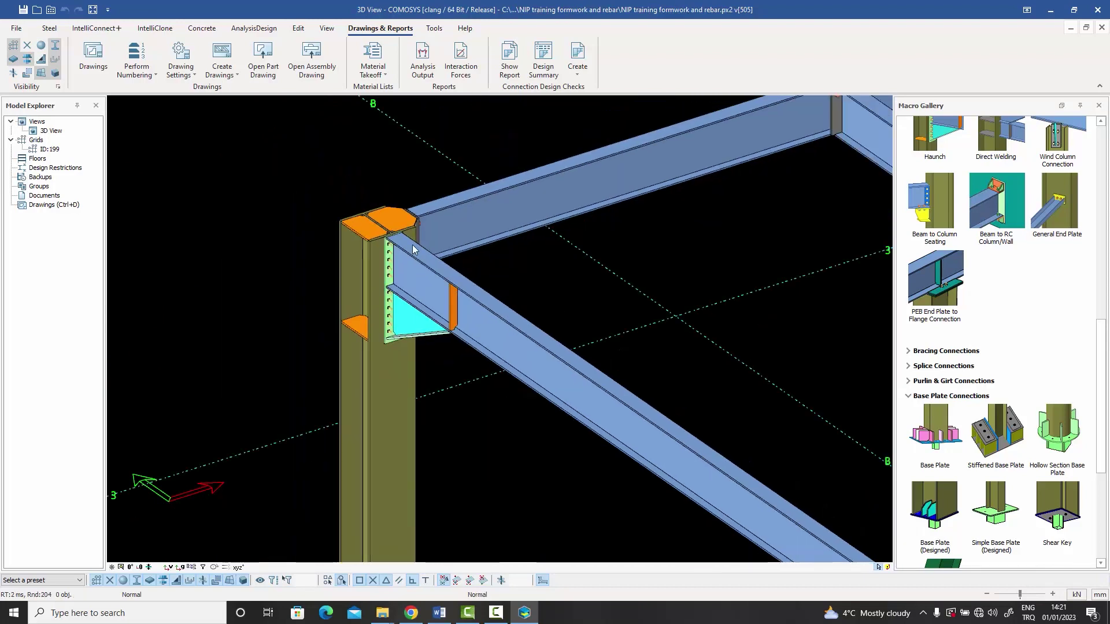
- Select most of the frame with a selection window, show its part and assembly drawing options, and clear the selection
drag(706, 415, 415, 161)
right_click(414, 161)
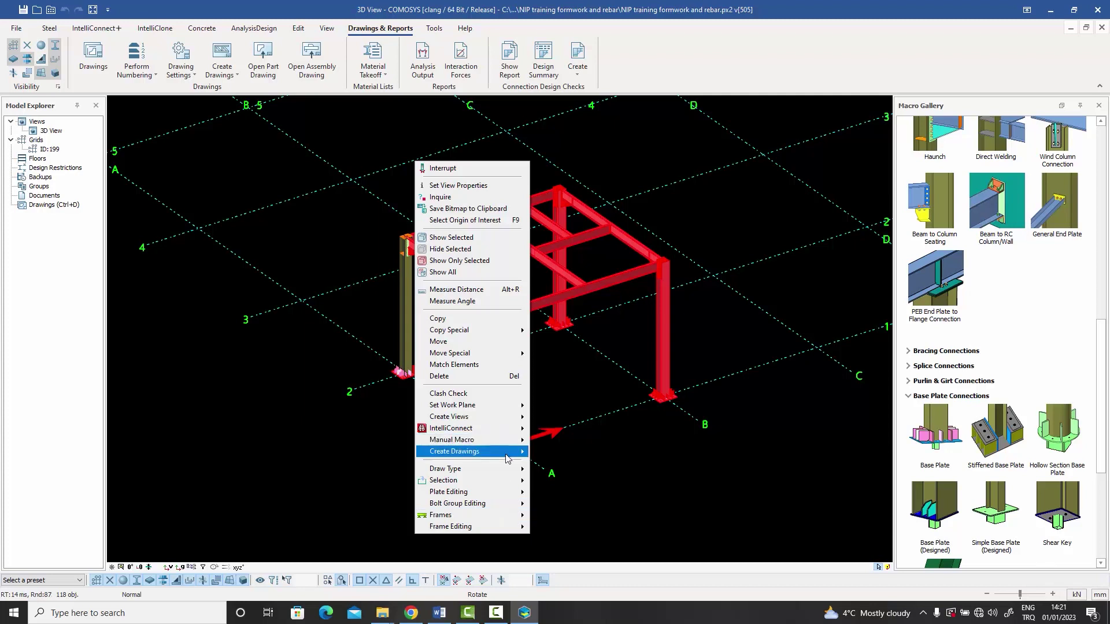
mouse_move(512, 452)
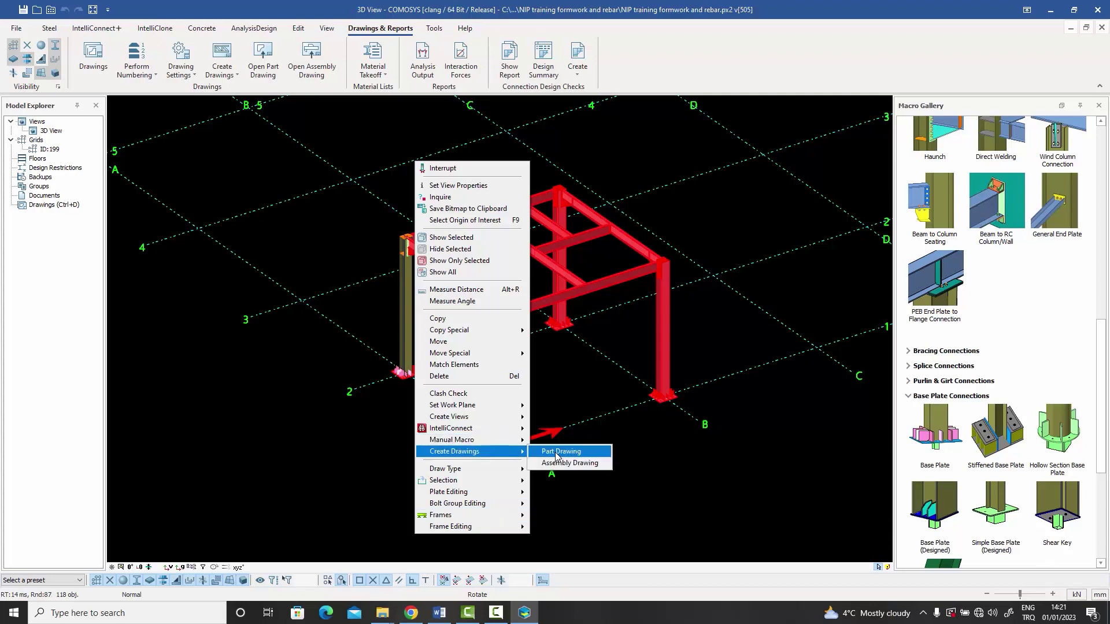
click(589, 380)
click(588, 379)
- Highlight the column at grid A-2 and the haunch end plate bolted to its top, and clear the selection
scroll(575, 387, up, 3)
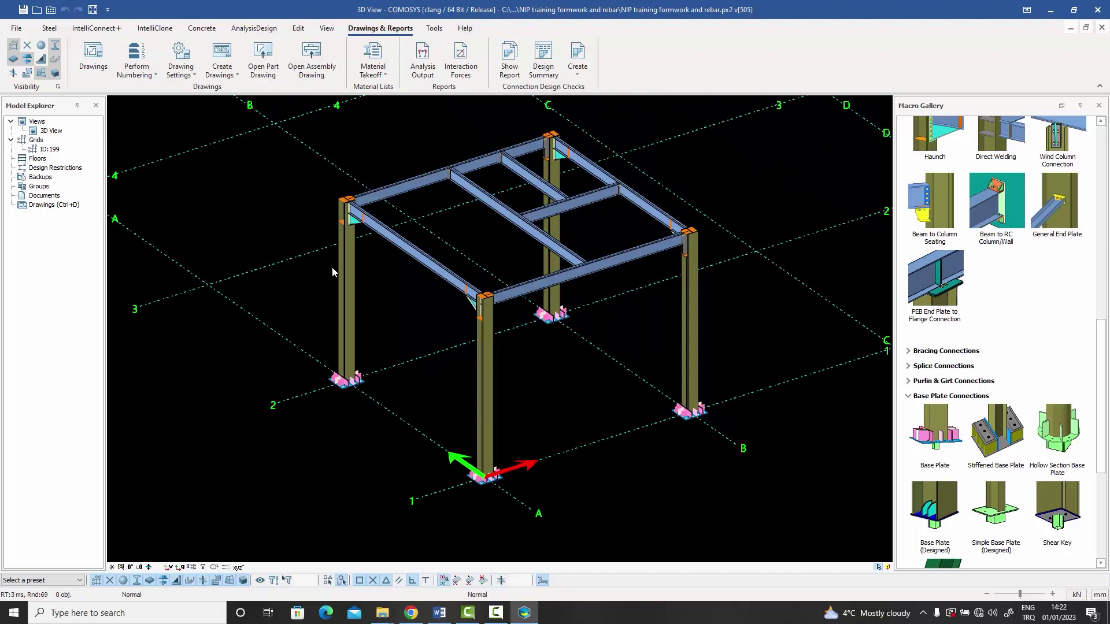
click(350, 262)
scroll(348, 247, up, 6)
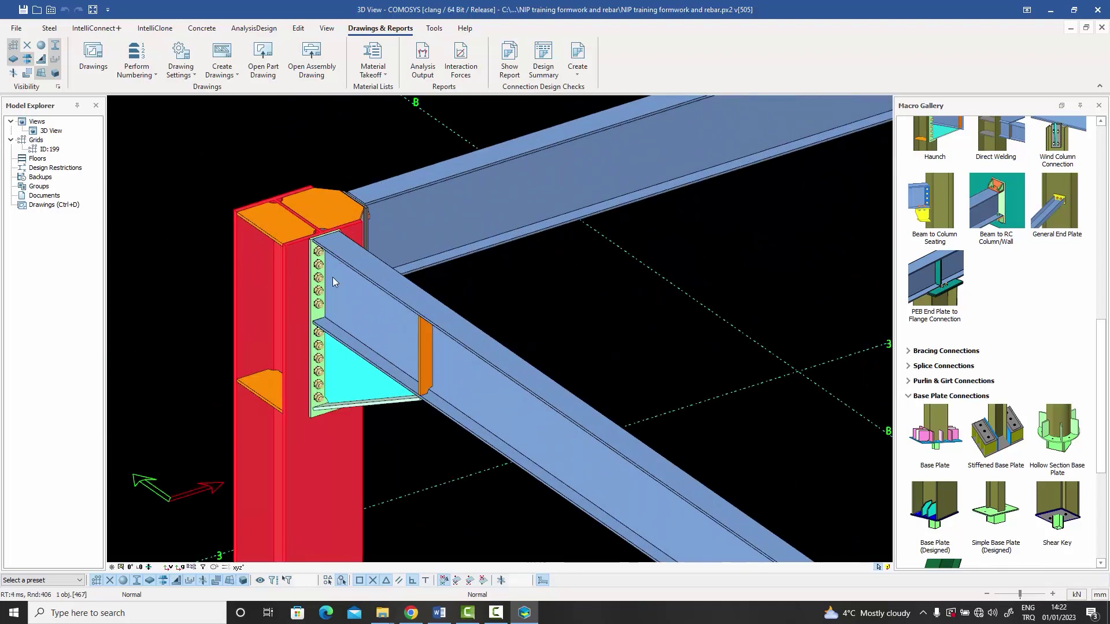
click(321, 269)
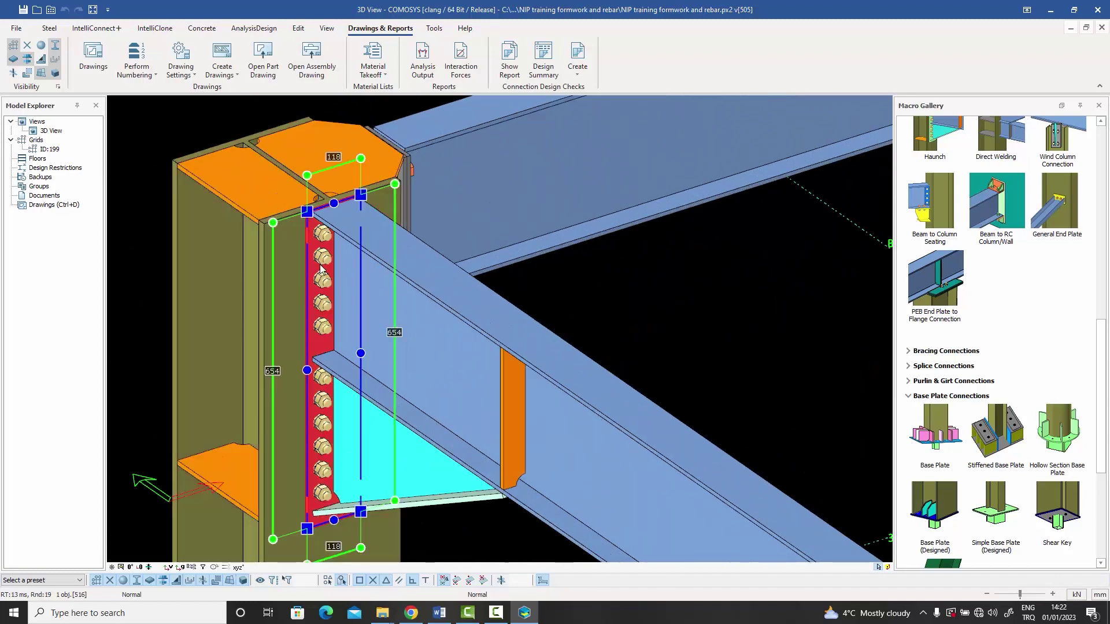
click(507, 287)
scroll(505, 271, down, 10)
- Switch to the drawings environment, open drawing P-12 from the Drawings Manager and close the manager
middle_drag(505, 256, 393, 249)
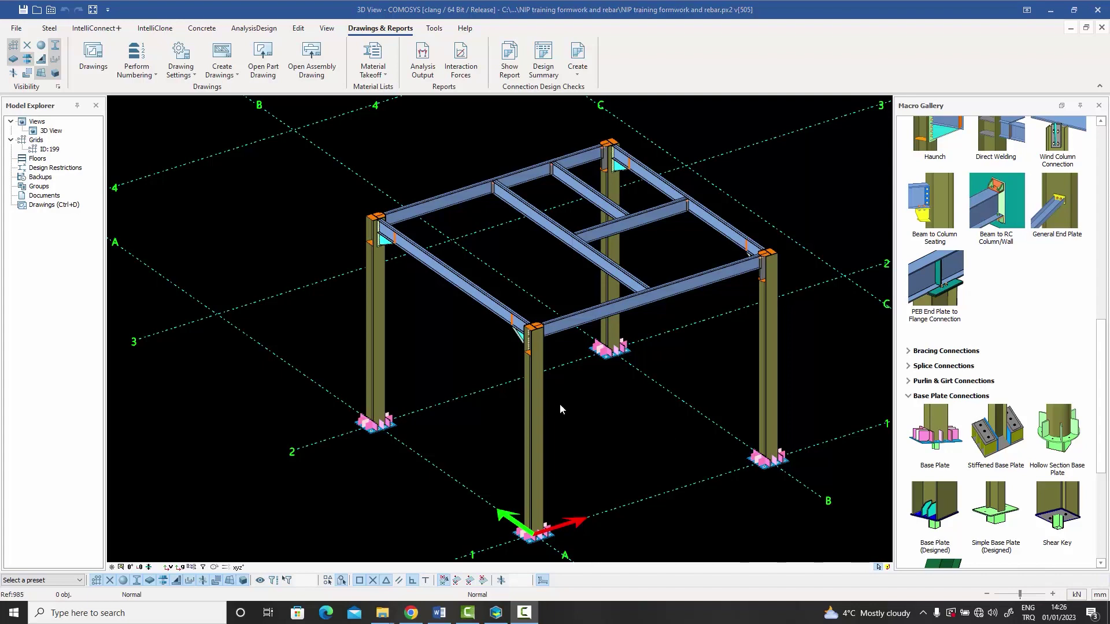
double_click(48, 206)
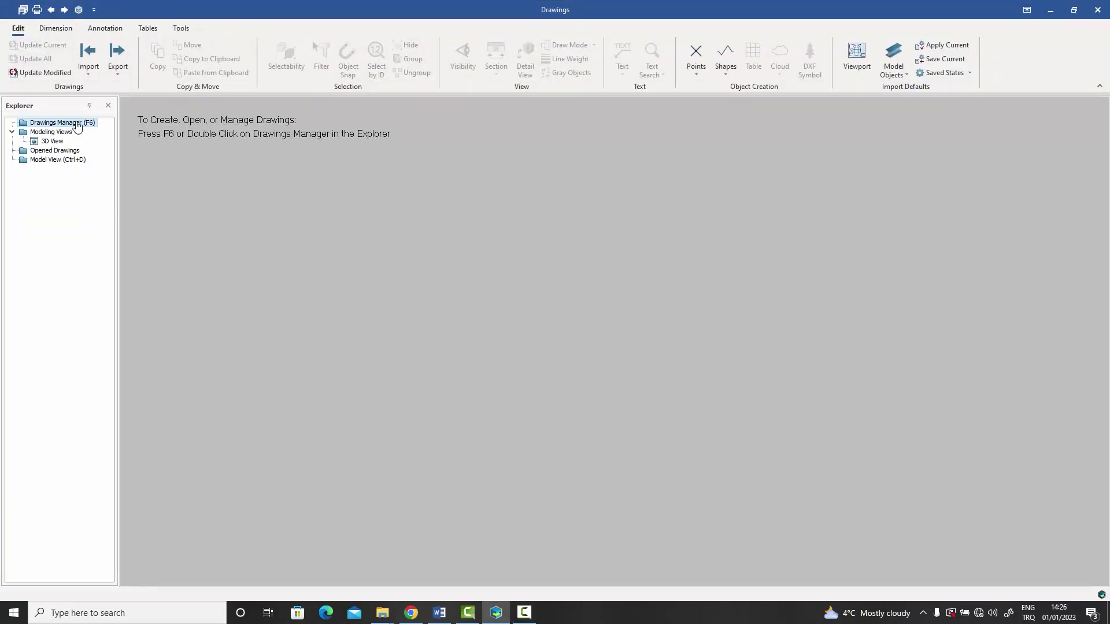
double_click(65, 125)
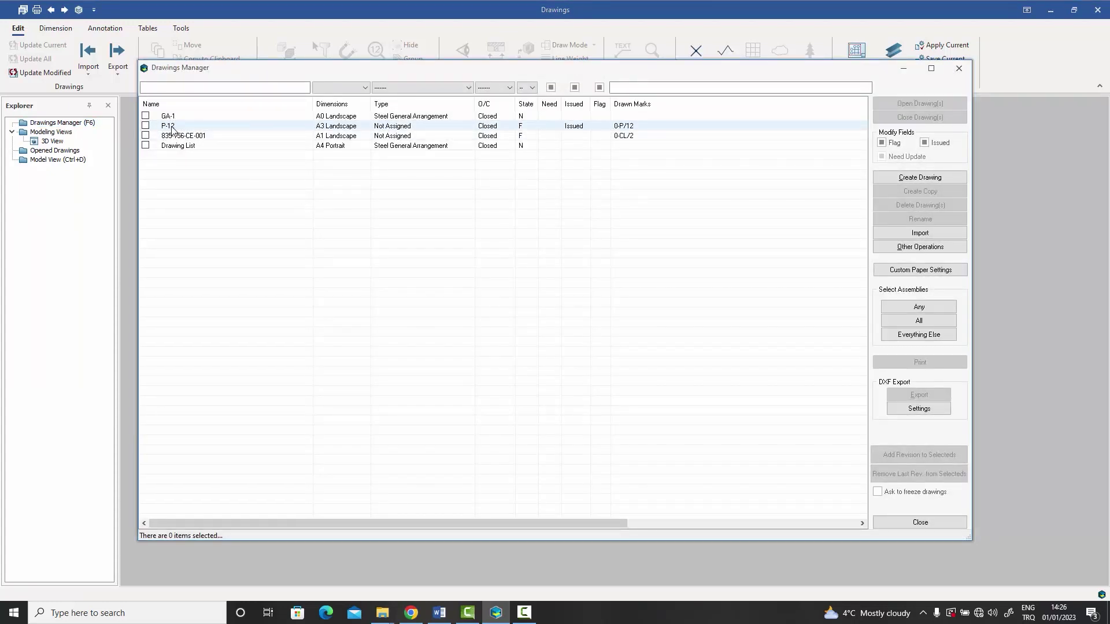
double_click(169, 126)
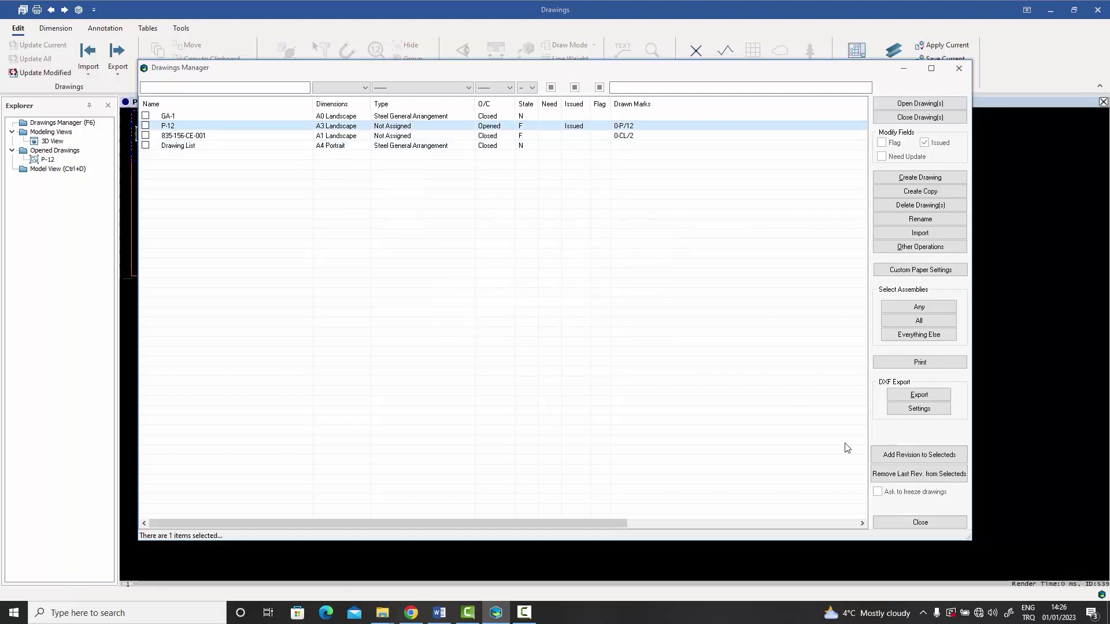
click(900, 522)
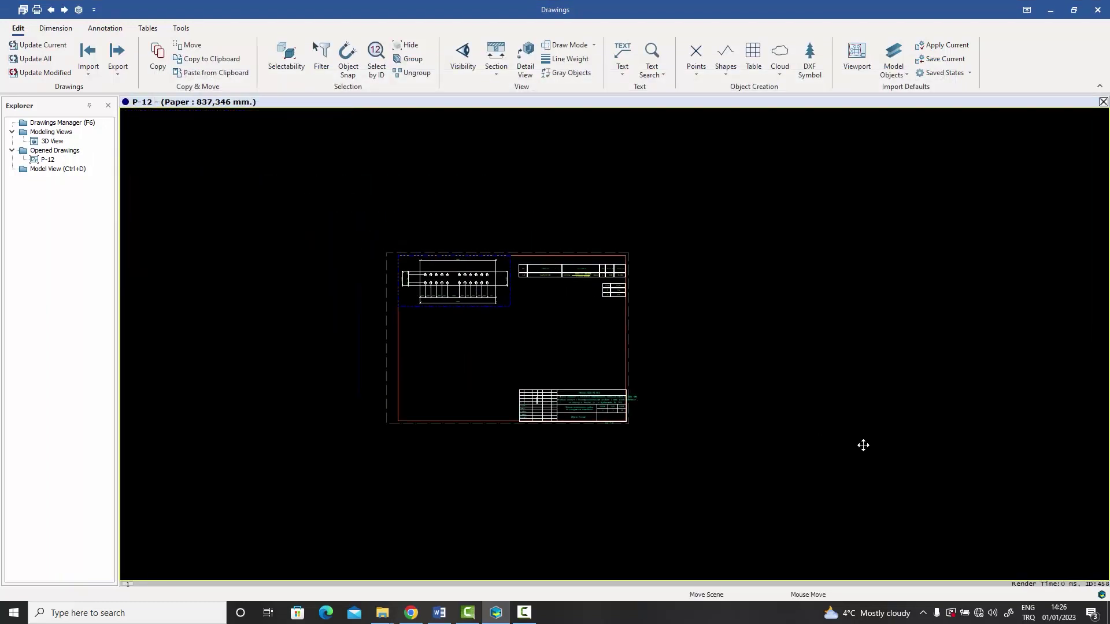
- Examine the end plate's dimensioned view in drawing P-12, and its parts table and assembly quantity table
scroll(488, 287, up, 6)
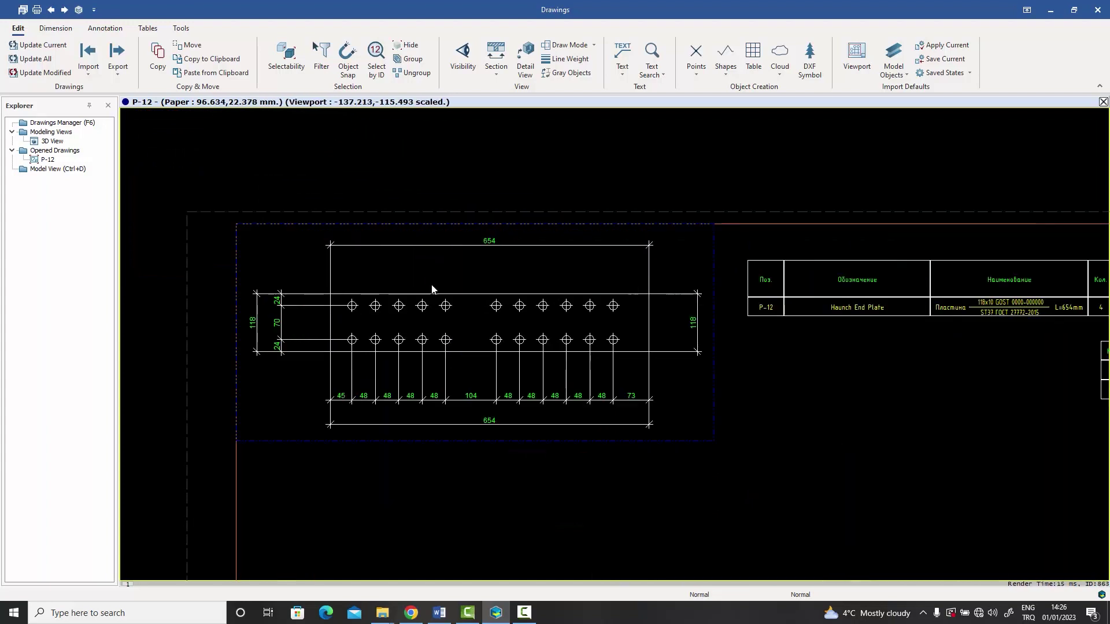
scroll(471, 253, up, 2)
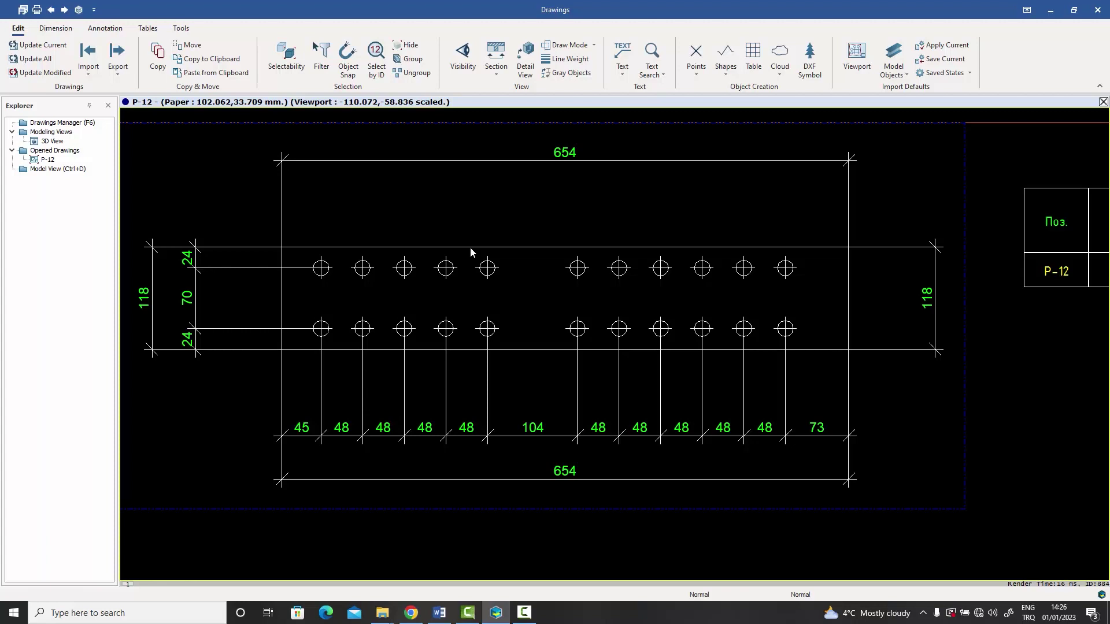
scroll(472, 252, down, 2)
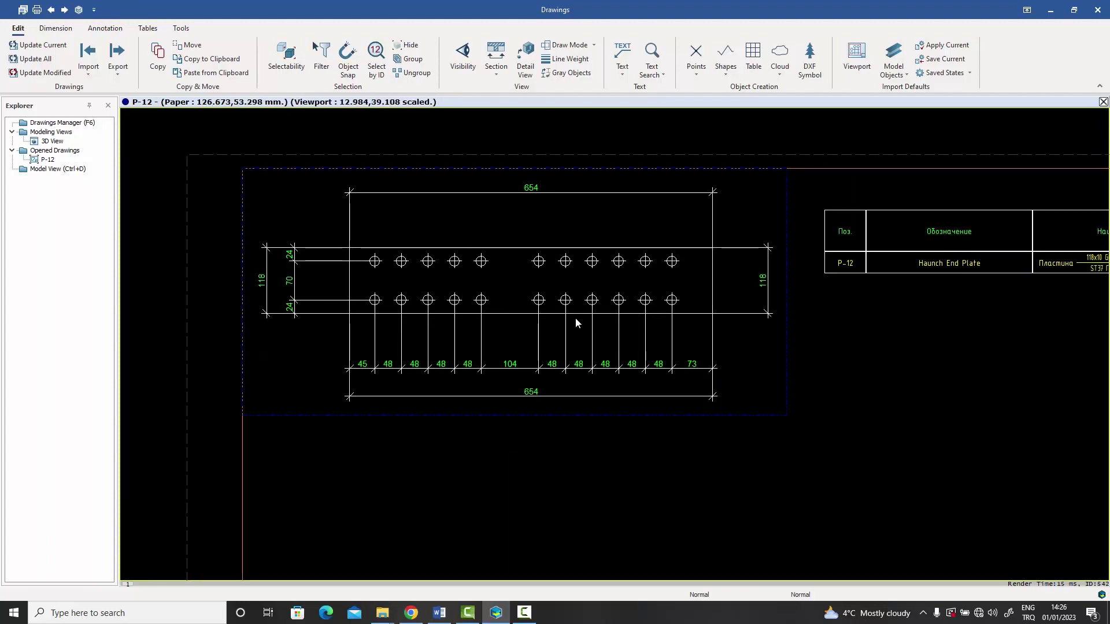
middle_drag(577, 322, 340, 324)
scroll(559, 320, up, 1)
middle_drag(558, 319, 367, 317)
scroll(598, 285, up, 1)
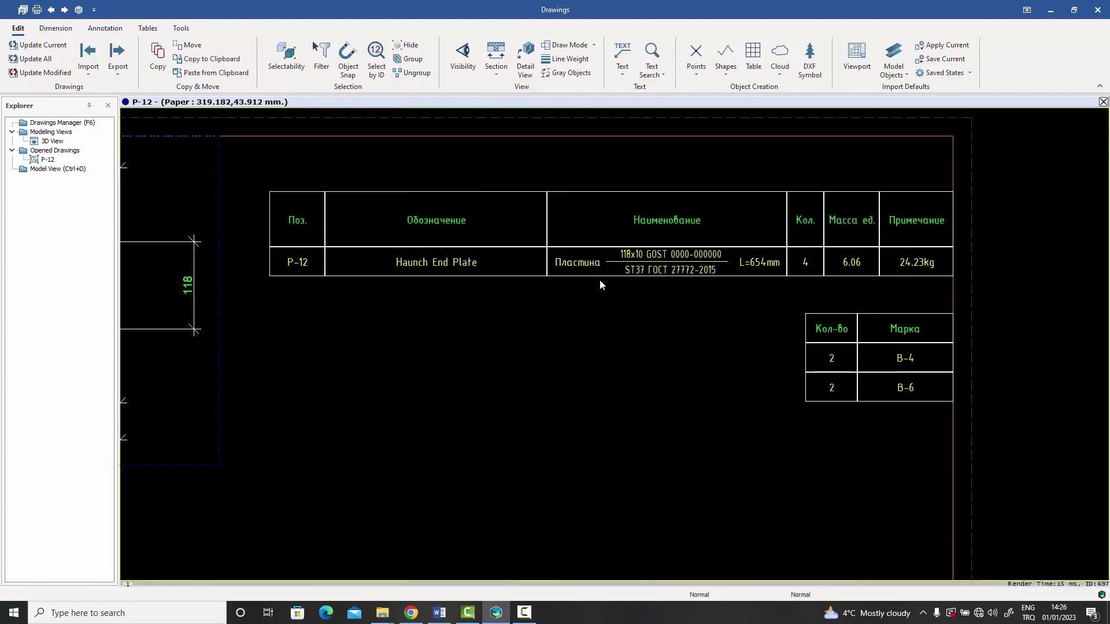
middle_drag(635, 288, 609, 301)
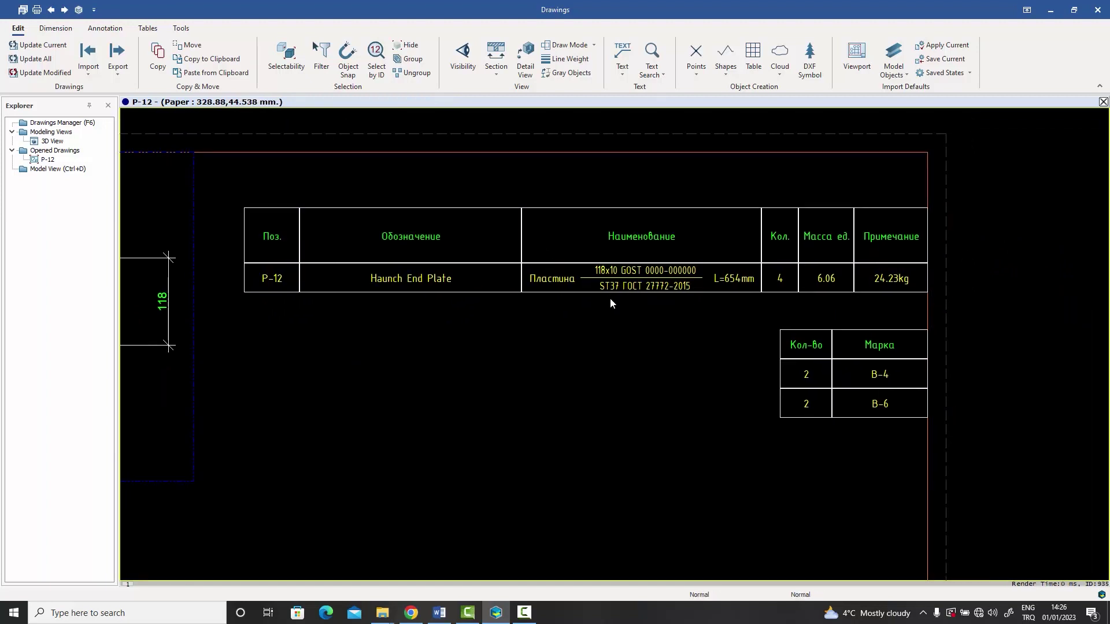
- Examine the parts table, the assembly quantity table and the title block of drawing P-12
scroll(611, 299, up, 1)
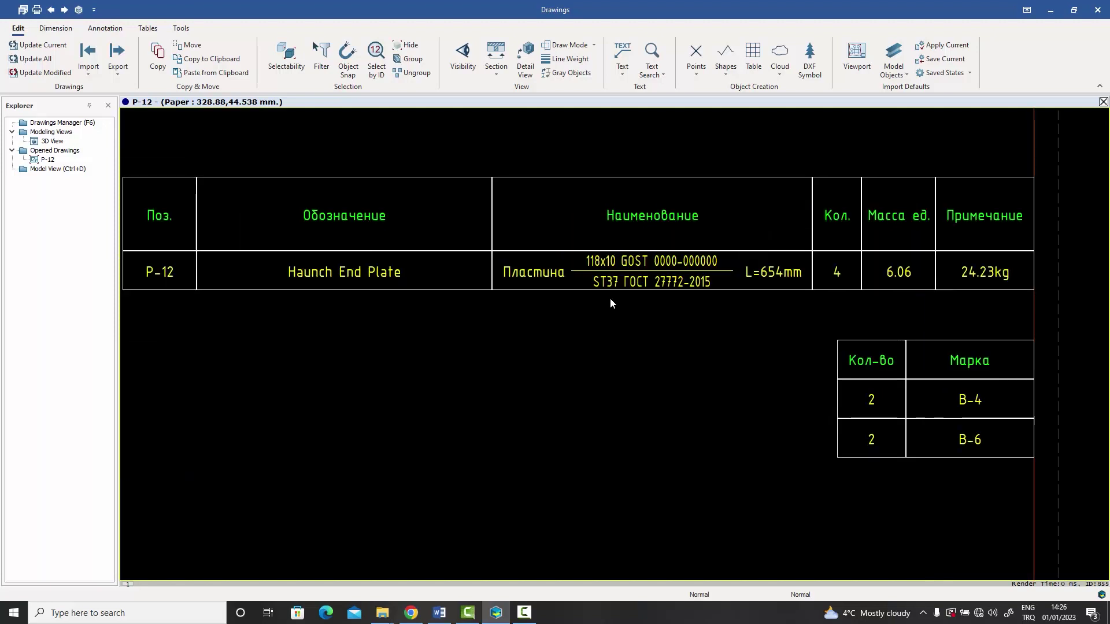
scroll(610, 299, down, 1)
middle_drag(610, 299, 633, 301)
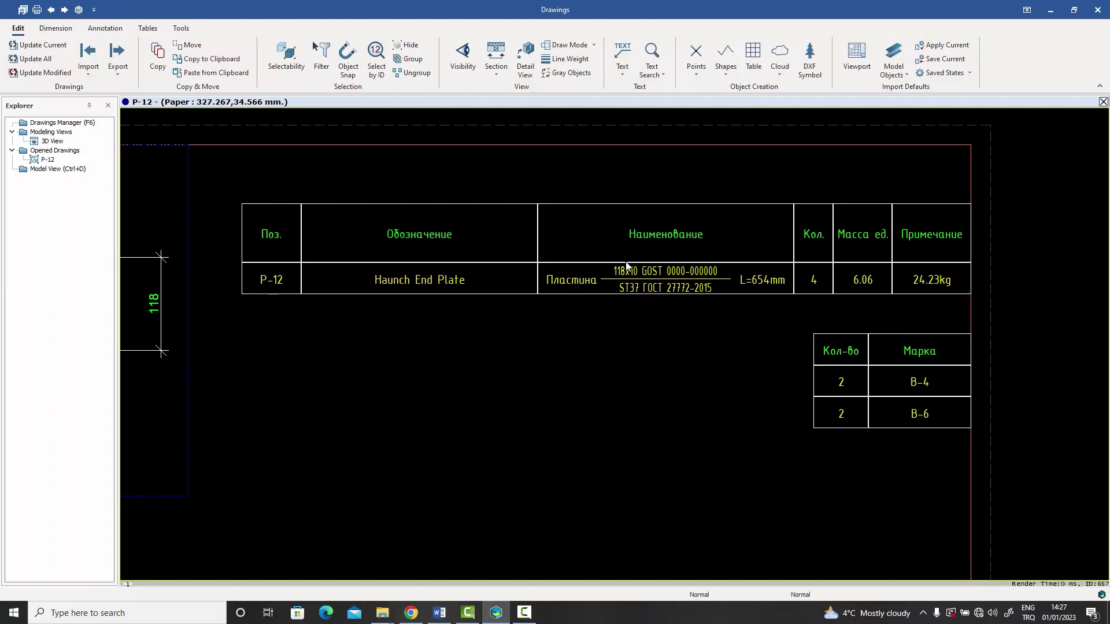
scroll(626, 311, down, 5)
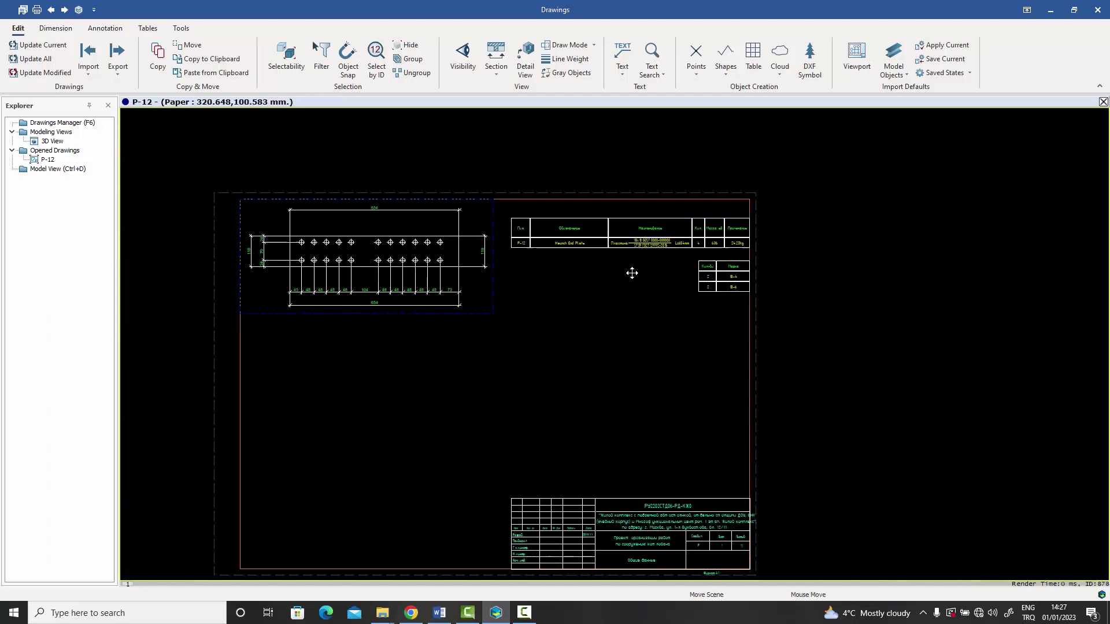
scroll(634, 391, up, 4)
scroll(660, 293, up, 3)
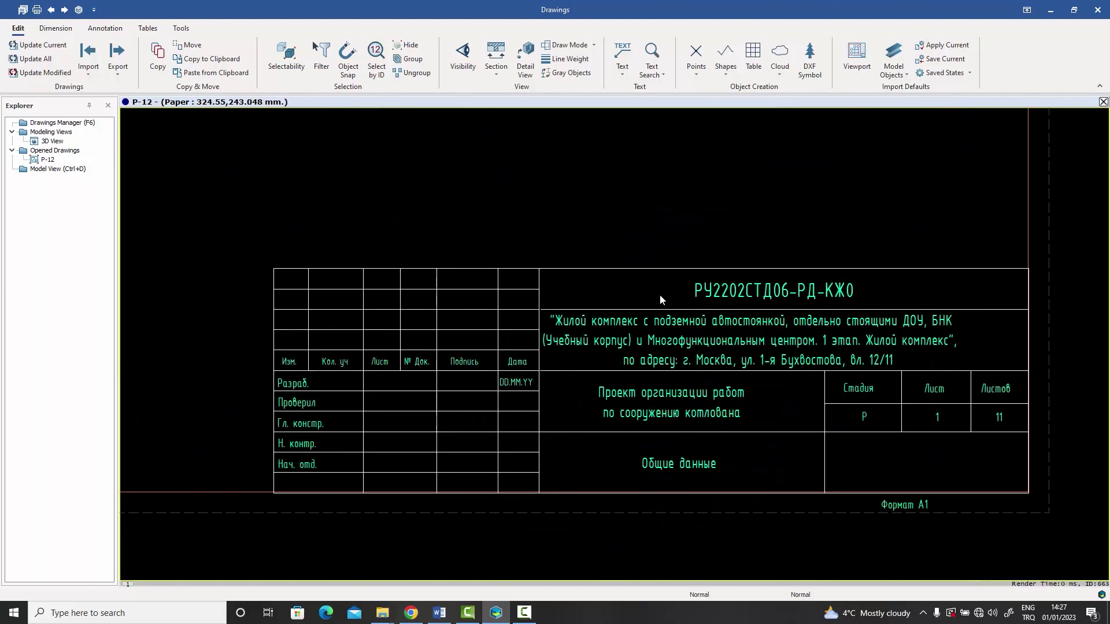
scroll(660, 294, up, 1)
mouse_move(659, 299)
middle_down()
mouse_move(636, 263)
mouse_move(619, 267)
middle_up()
scroll(635, 268, down, 1)
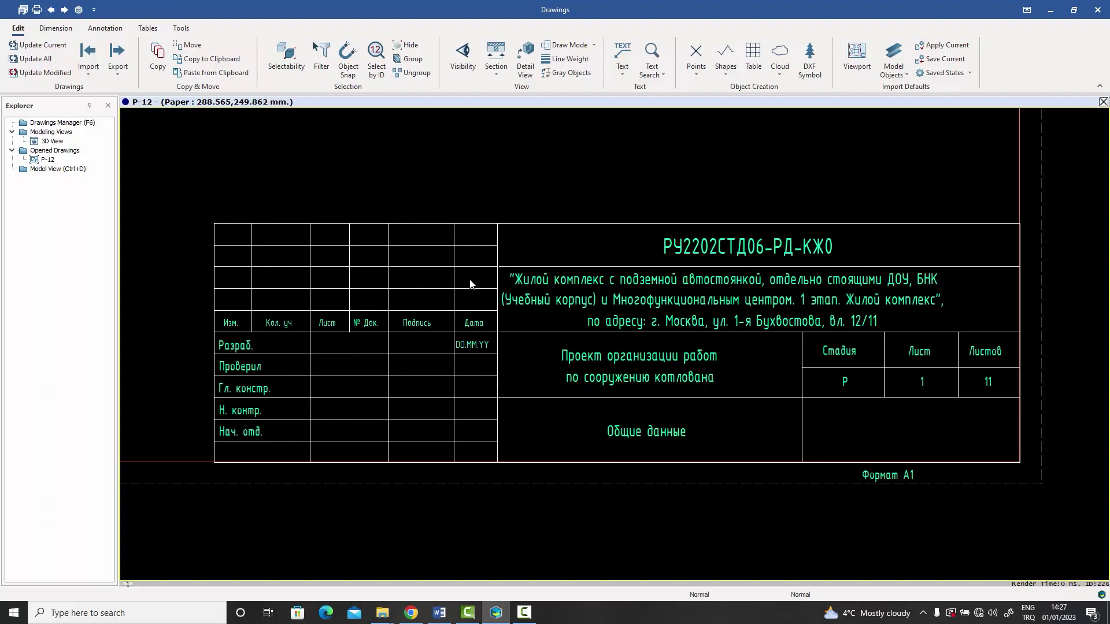
scroll(469, 283, down, 5)
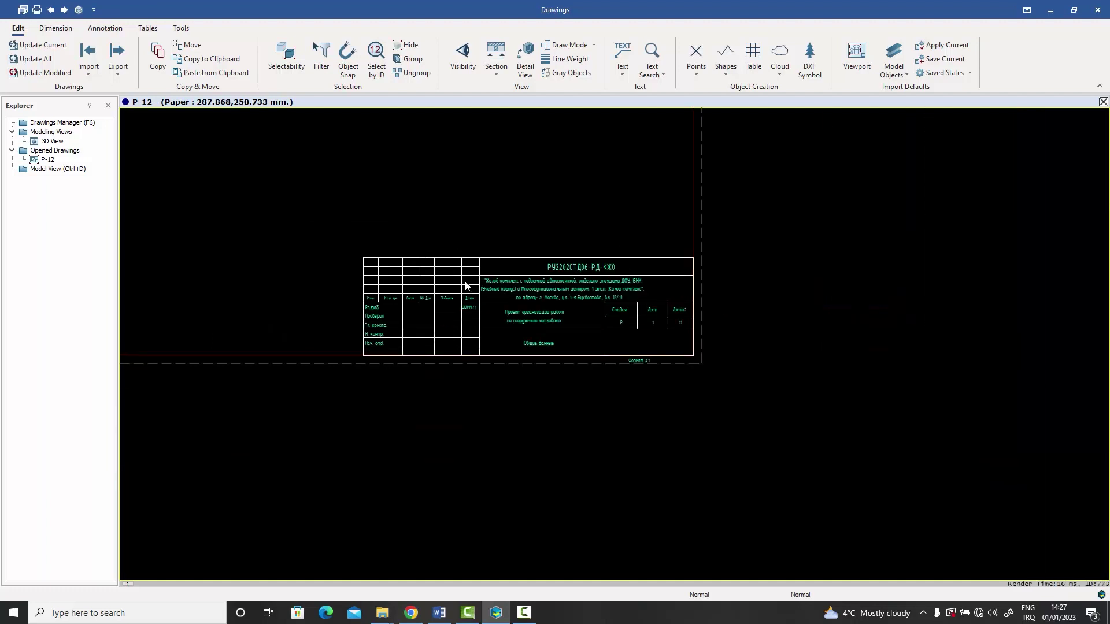
middle_drag(566, 347, 601, 310)
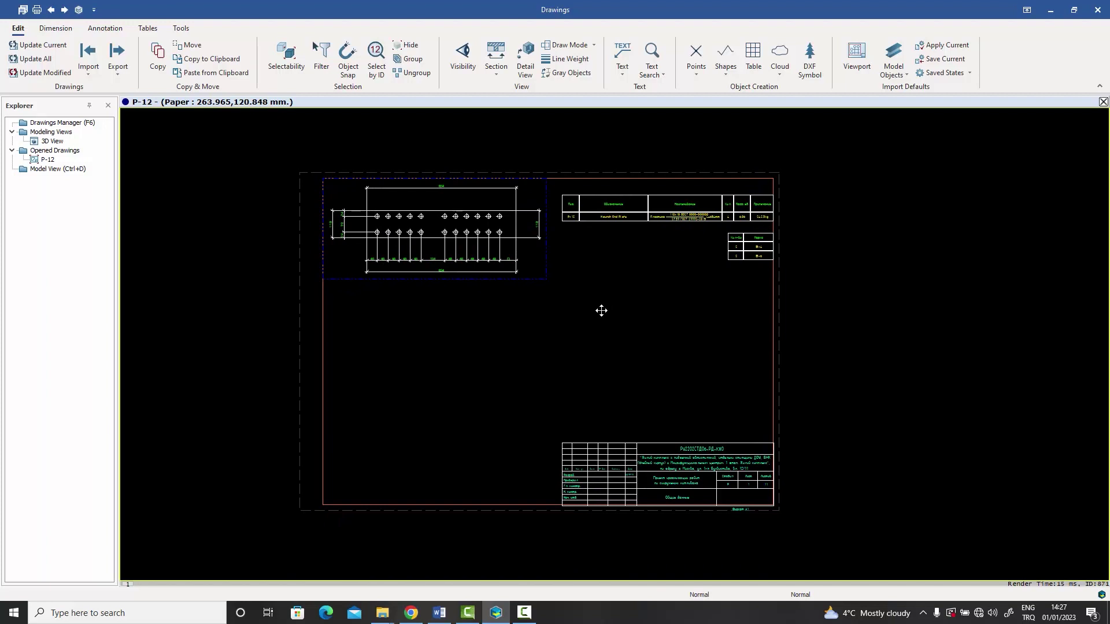
scroll(752, 208, up, 6)
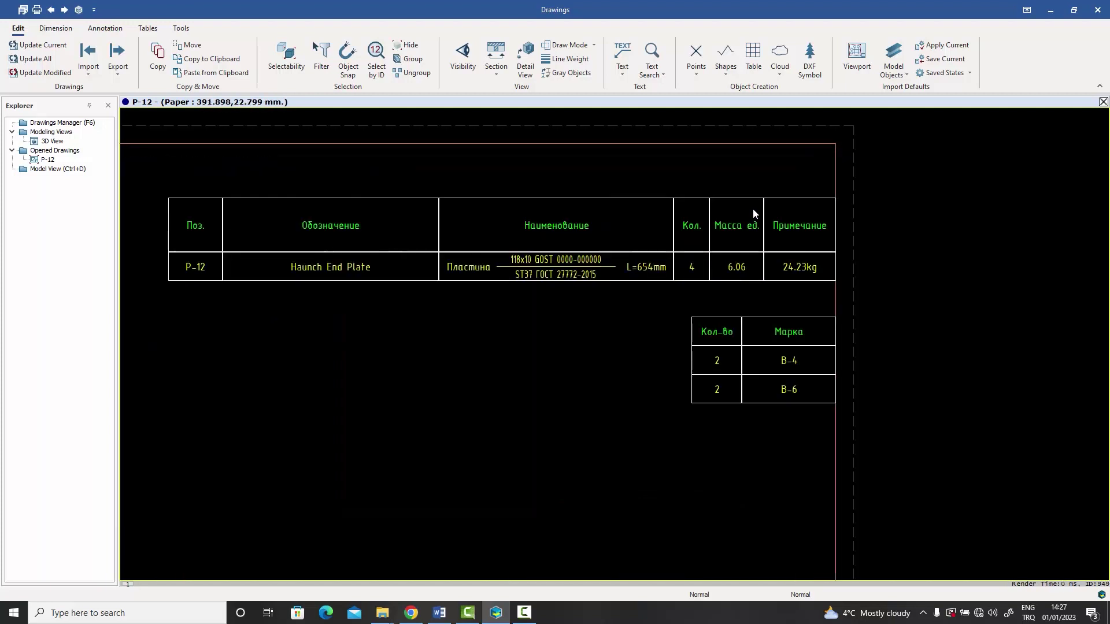
mouse_move(835, 229)
middle_down()
mouse_move(883, 230)
mouse_move(868, 241)
middle_up()
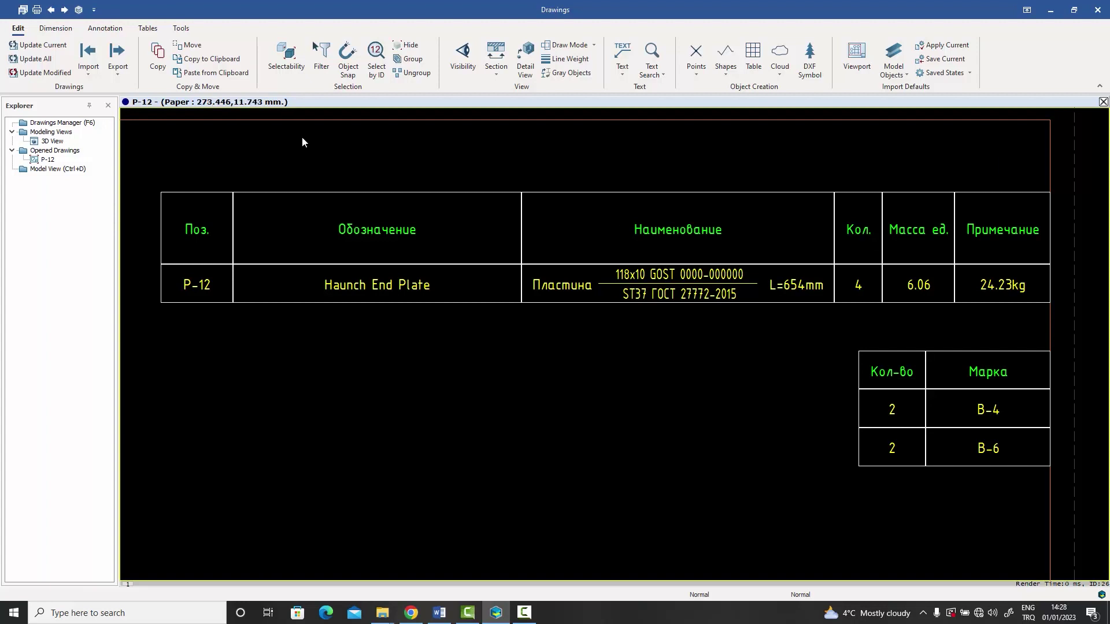
- Open assembly drawing 835-156-CE-001 from the Drawings Manager and close the manager
double_click(75, 124)
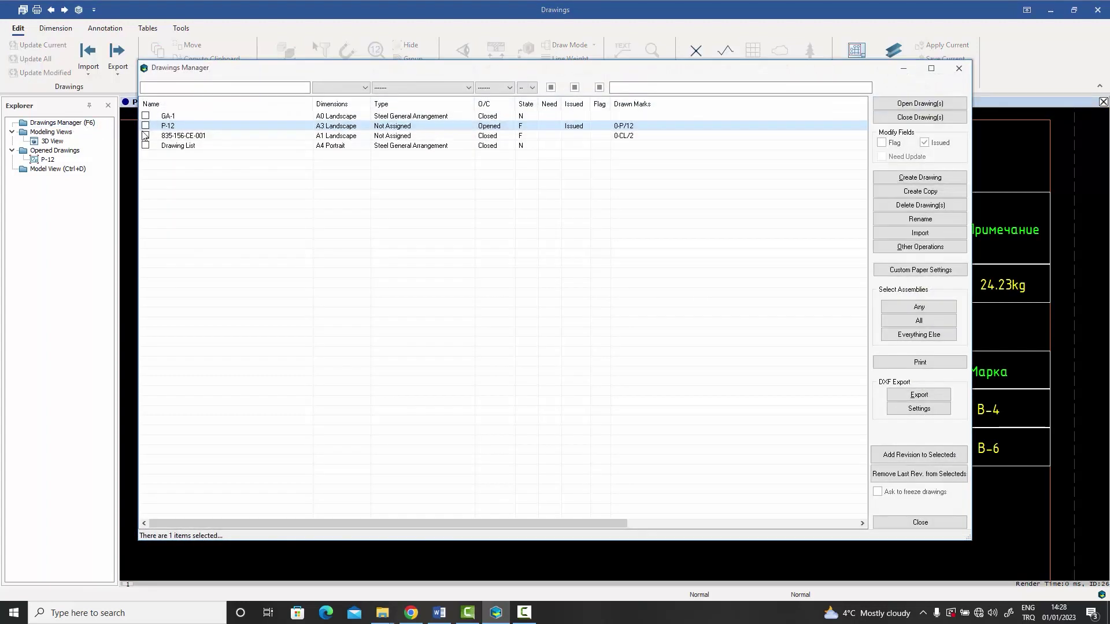
double_click(197, 137)
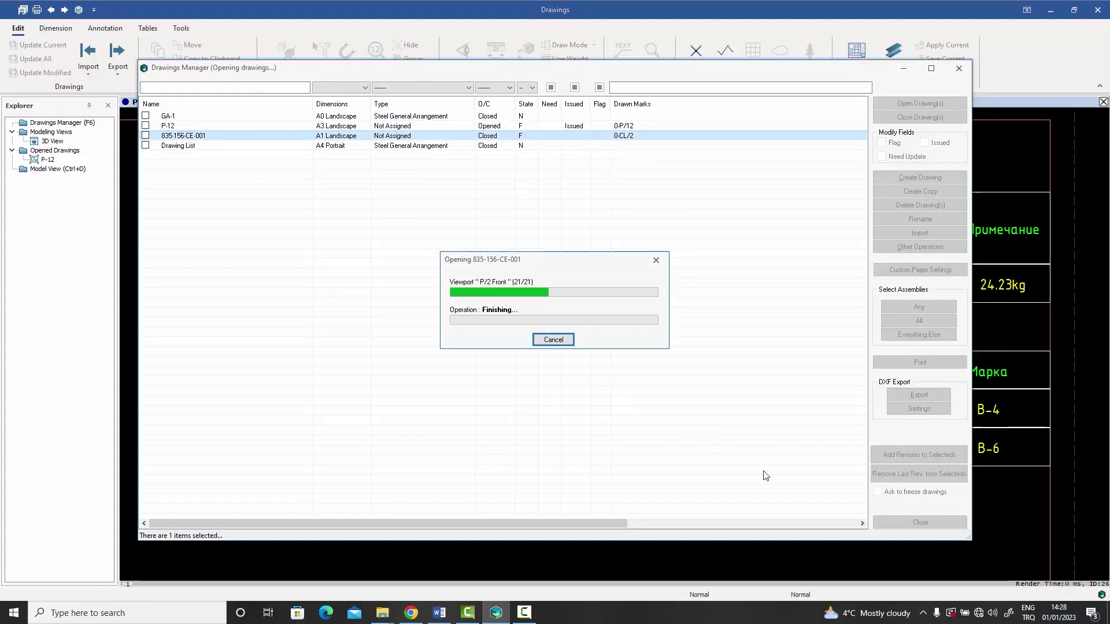
click(895, 522)
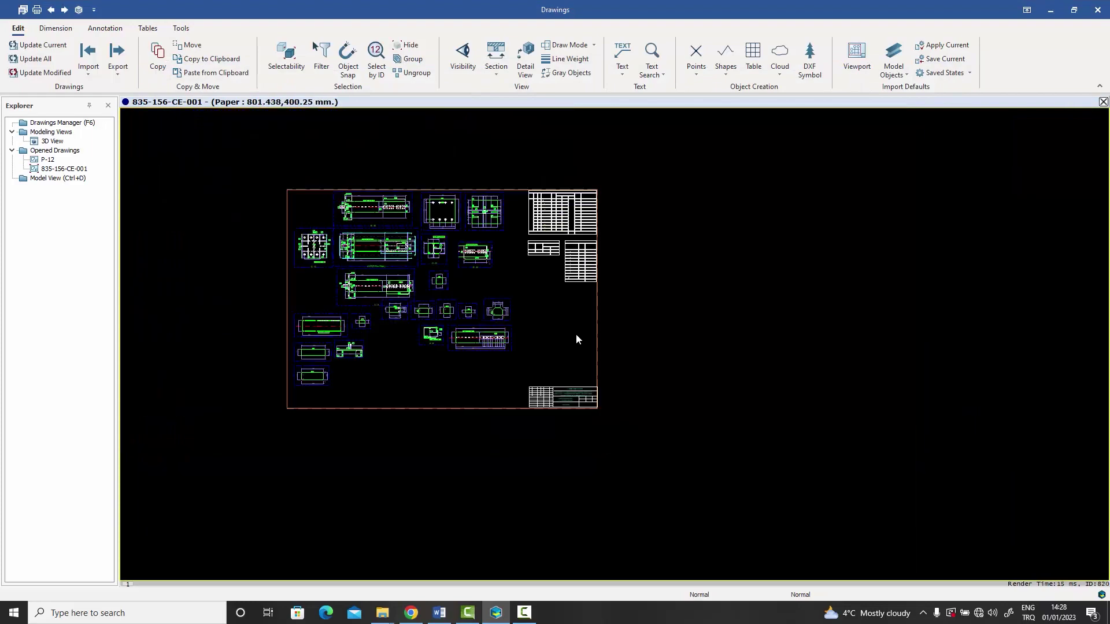
- Examine the CL/2 column's main view, its section views and the single-part views in drawing 835-156-CE-001
scroll(570, 340, up, 1)
scroll(403, 250, up, 4)
middle_drag(436, 295, 461, 310)
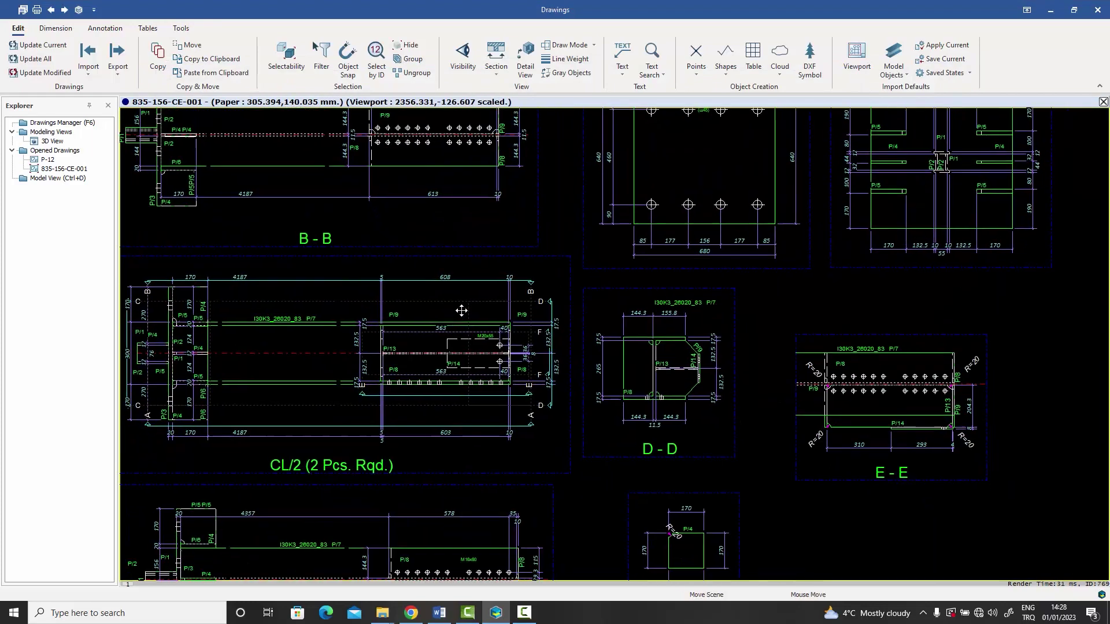
scroll(463, 312, down, 2)
scroll(454, 306, up, 2)
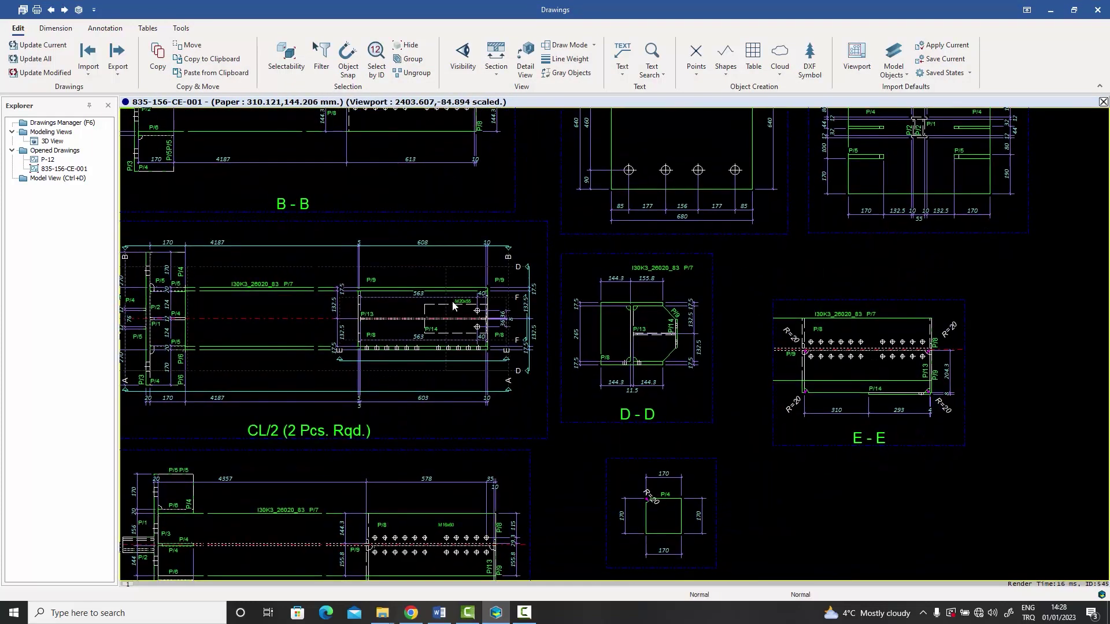
scroll(454, 306, down, 2)
mouse_move(428, 382)
middle_down()
mouse_move(469, 354)
mouse_move(468, 307)
mouse_move(539, 274)
mouse_move(486, 307)
mouse_move(528, 347)
mouse_move(390, 478)
middle_up()
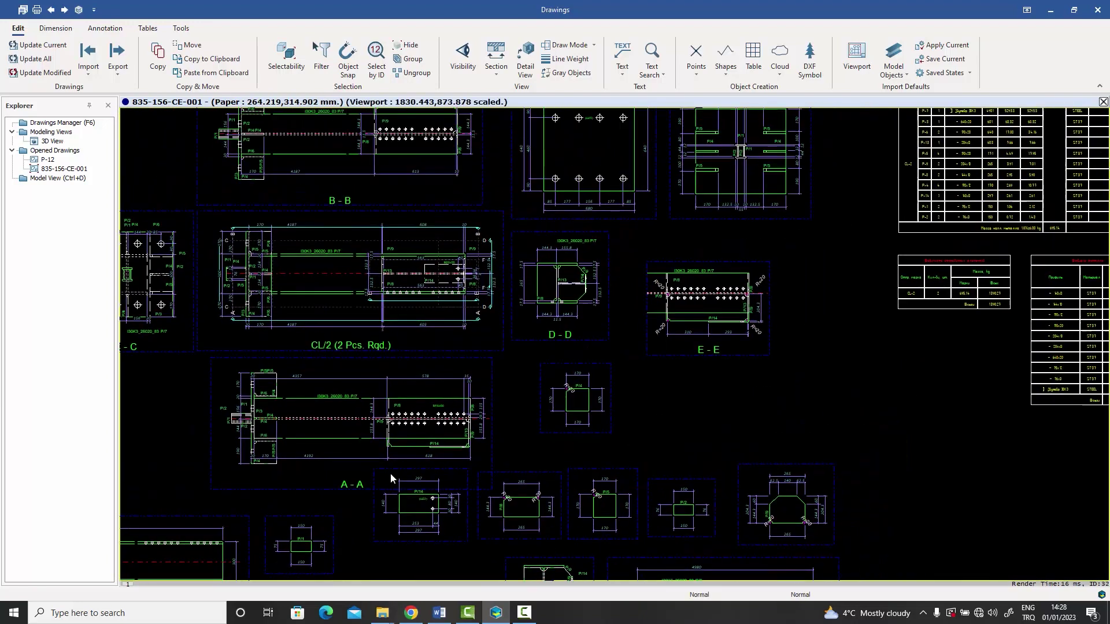
- Examine the CL-2 specification table, the shipping elements list and the metal summary table in drawing 835-156-CE-001
scroll(518, 352, up, 5)
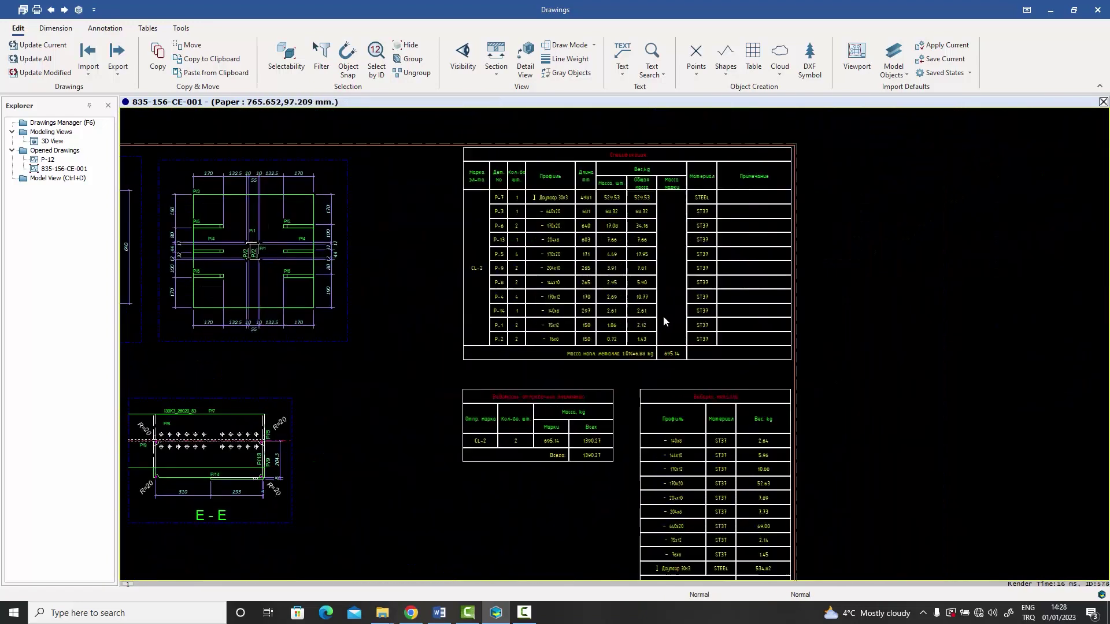
scroll(663, 318, up, 5)
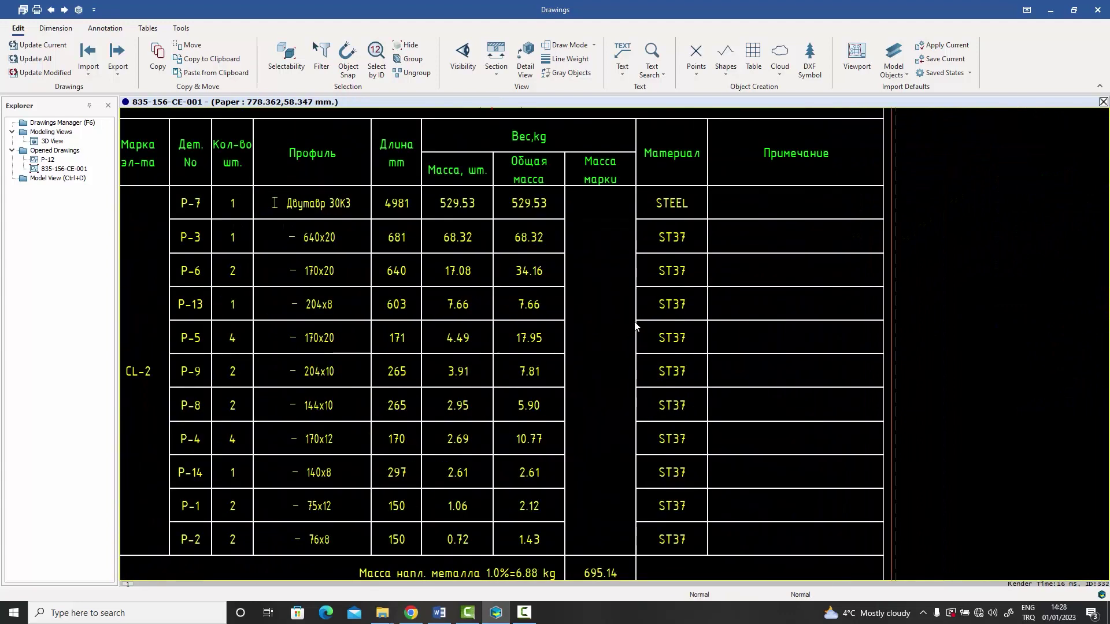
scroll(786, 347, down, 4)
middle_drag(788, 348, 756, 334)
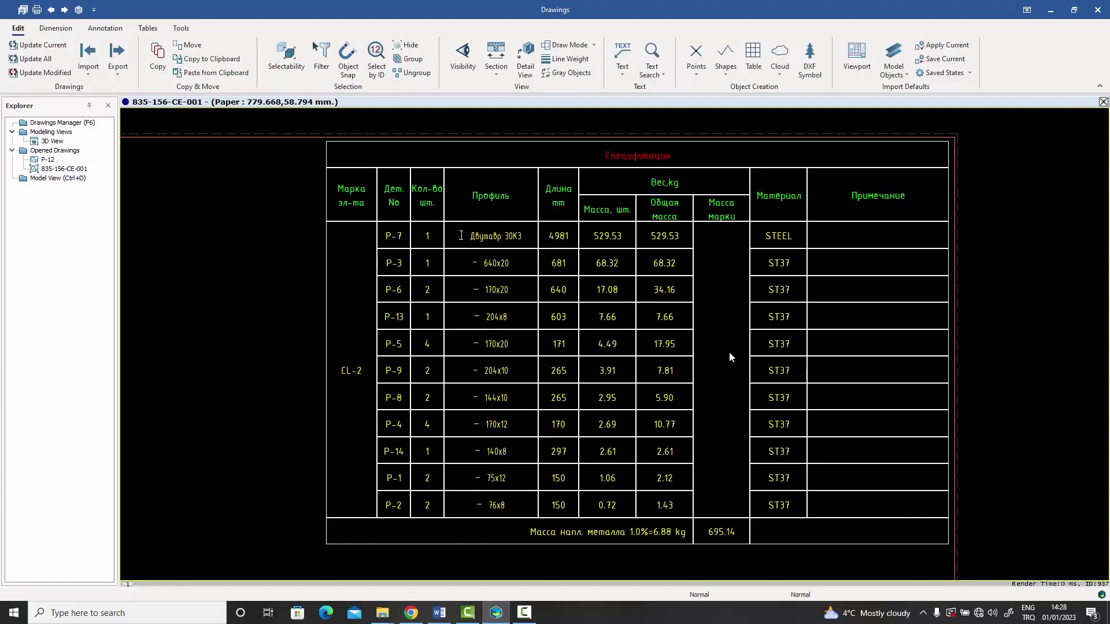
middle_drag(726, 386, 723, 367)
middle_drag(723, 457, 714, 246)
middle_drag(748, 426, 715, 296)
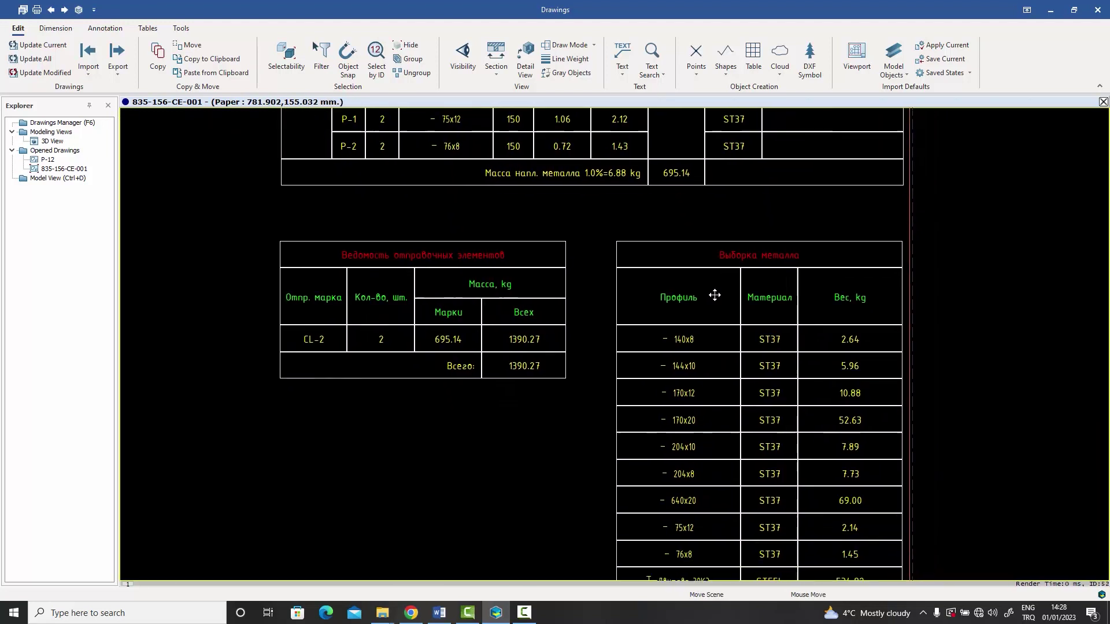
middle_drag(734, 405, 715, 327)
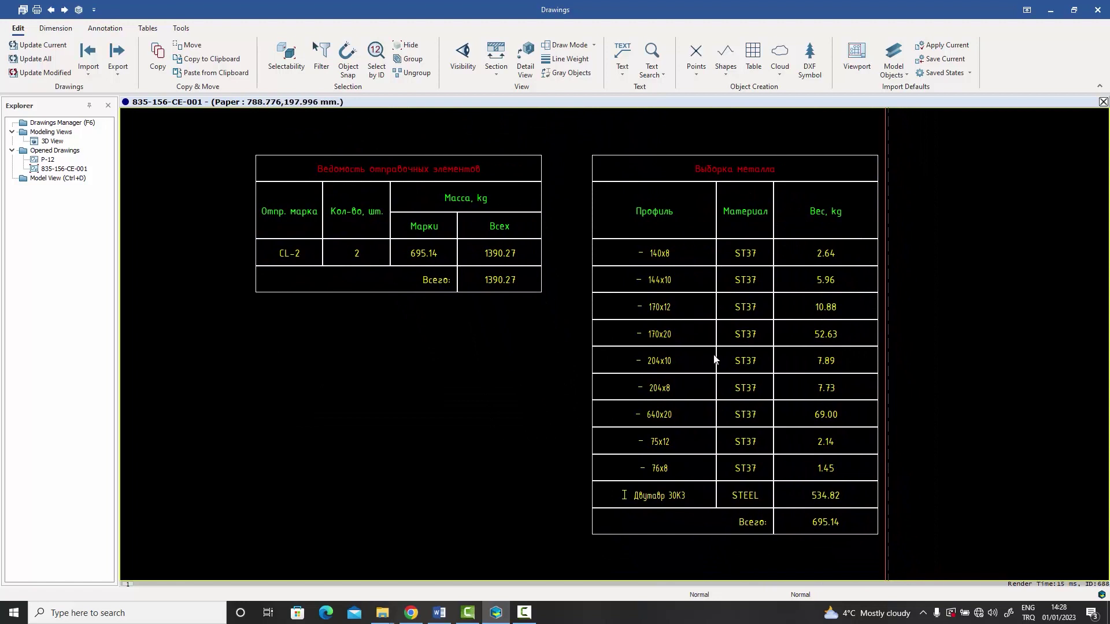
mouse_move(715, 359)
middle_down()
mouse_move(736, 488)
mouse_move(721, 369)
middle_up()
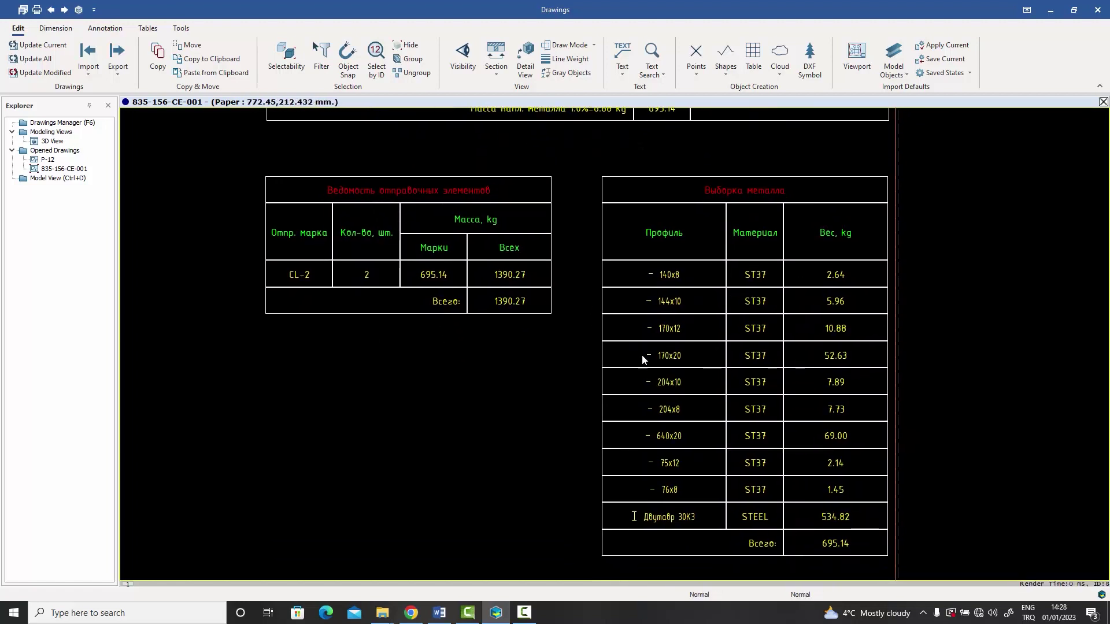
mouse_move(688, 290)
middle_down()
mouse_move(698, 393)
mouse_move(687, 397)
middle_up()
scroll(686, 401, down, 3)
scroll(686, 400, up, 2)
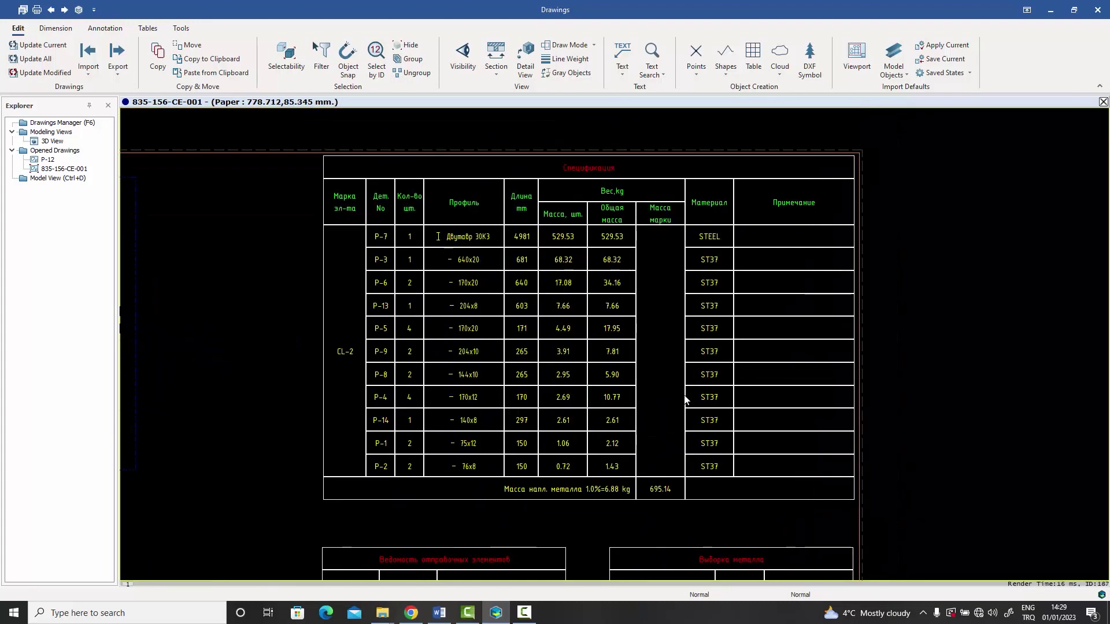
scroll(686, 399, up, 2)
middle_drag(677, 404, 682, 433)
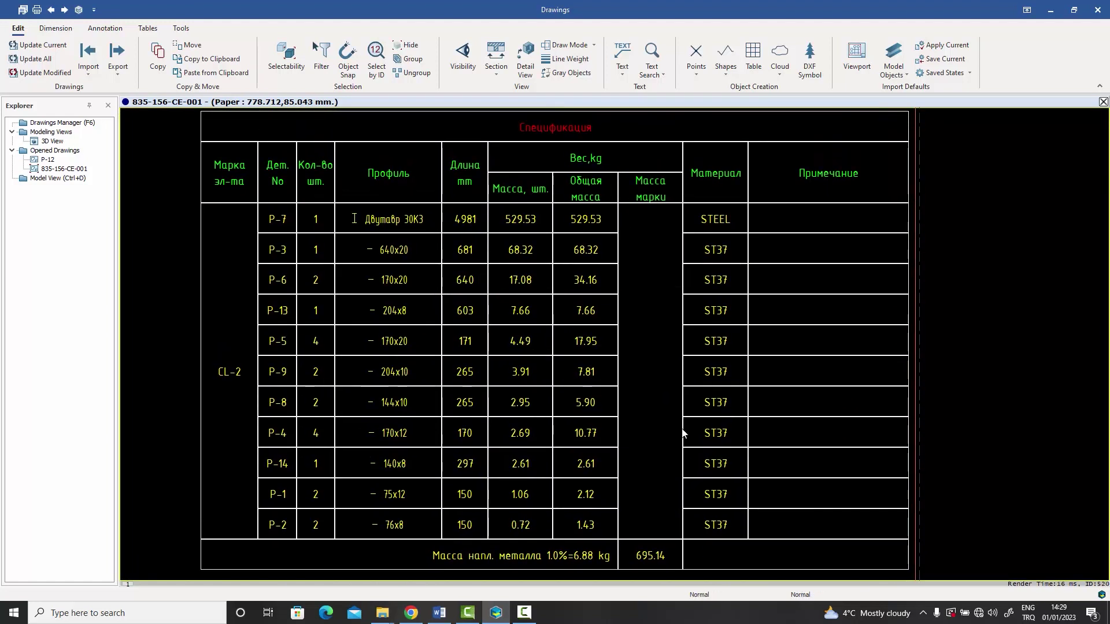
- Examine the title block of drawing 835-156-CE-001
scroll(674, 426, down, 5)
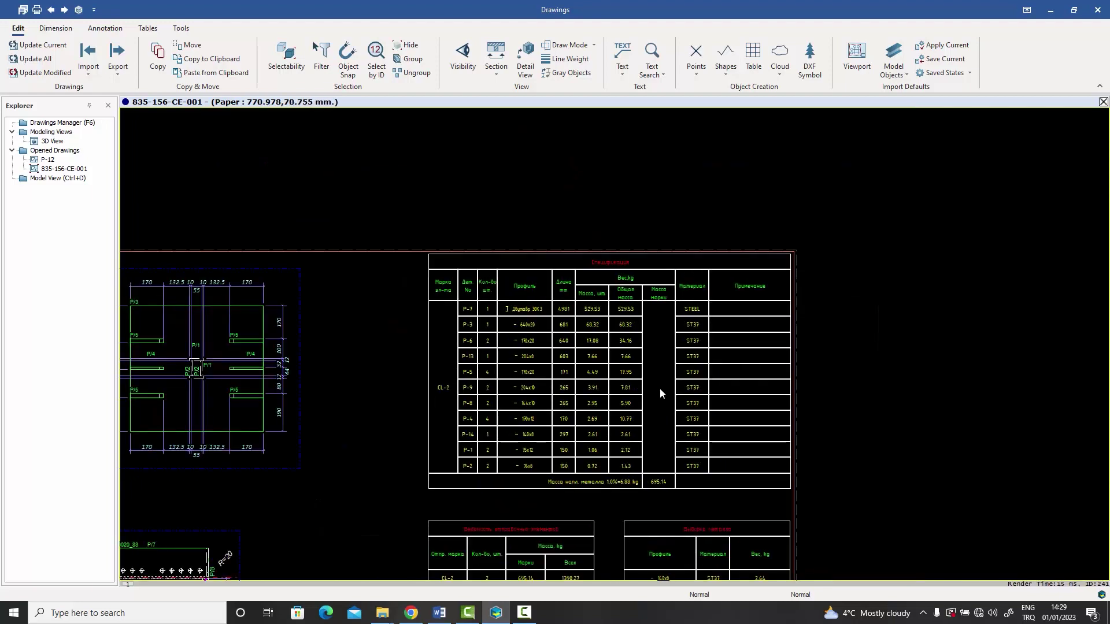
mouse_move(659, 446)
middle_down()
mouse_move(684, 366)
mouse_move(679, 320)
middle_up()
scroll(666, 397, up, 10)
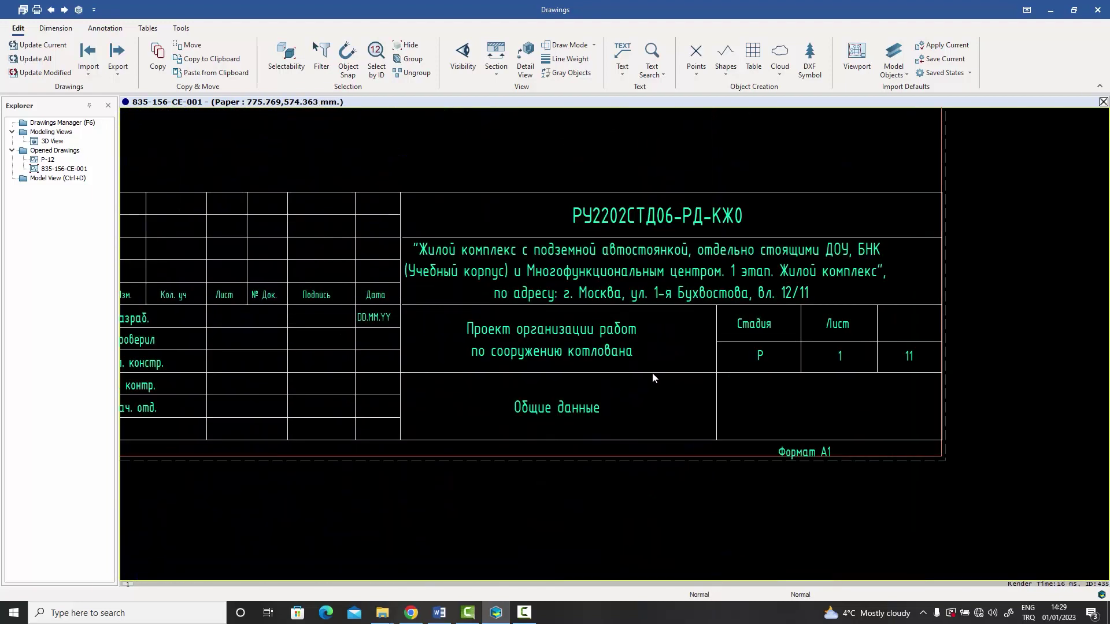
middle_drag(701, 373, 743, 379)
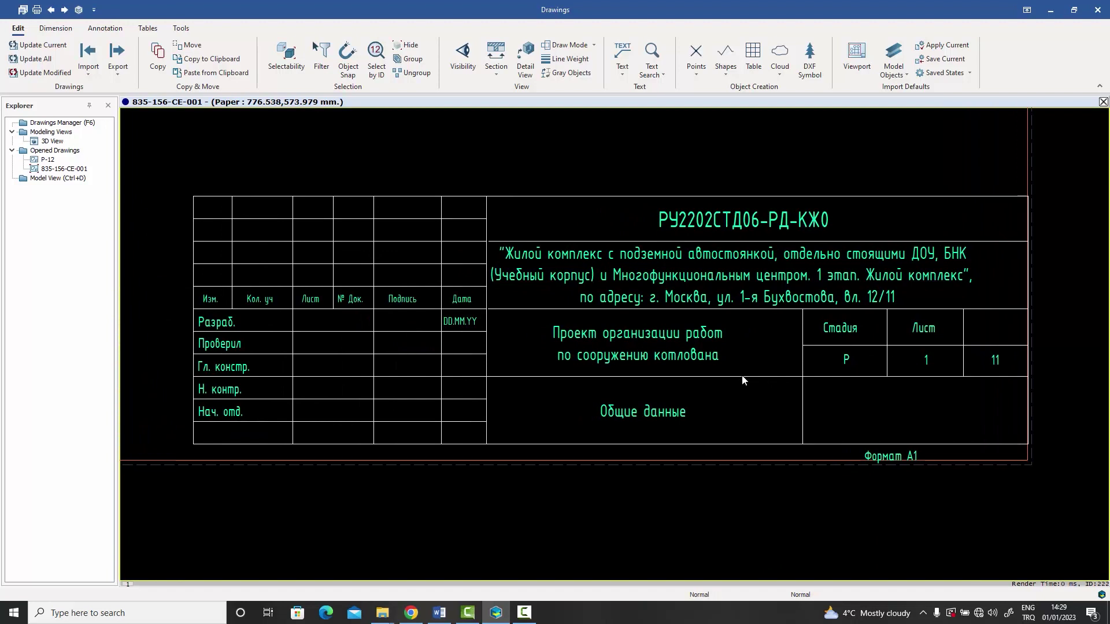
- Switch back to drawing P-12, open general arrangement drawing GA-1 from the Drawings Manager and close the manager
key(ctrl+Tab)
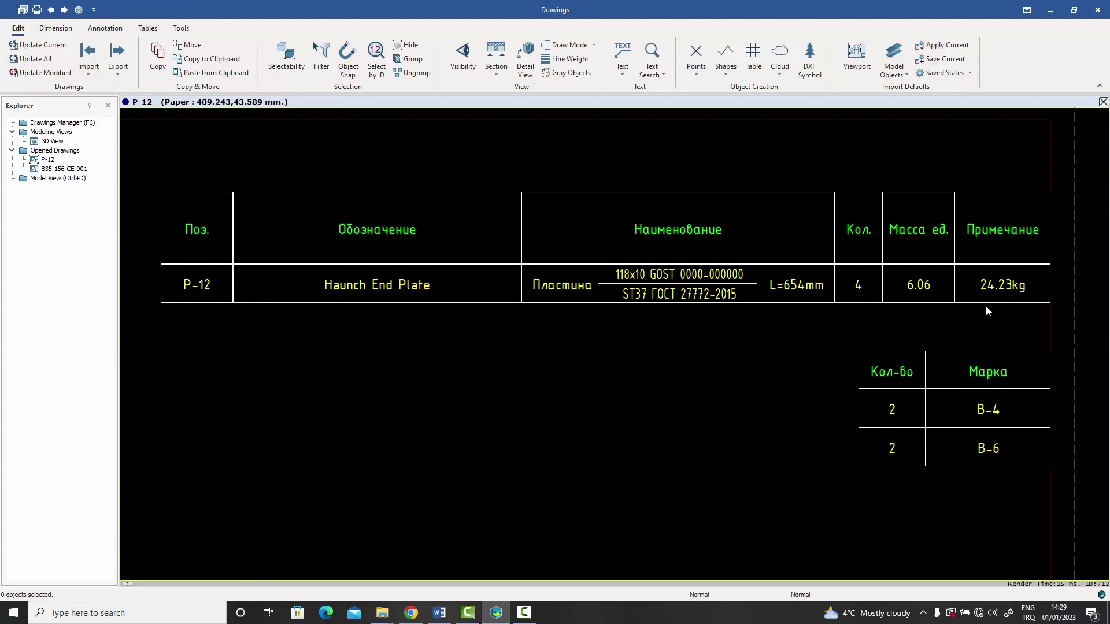
double_click(69, 124)
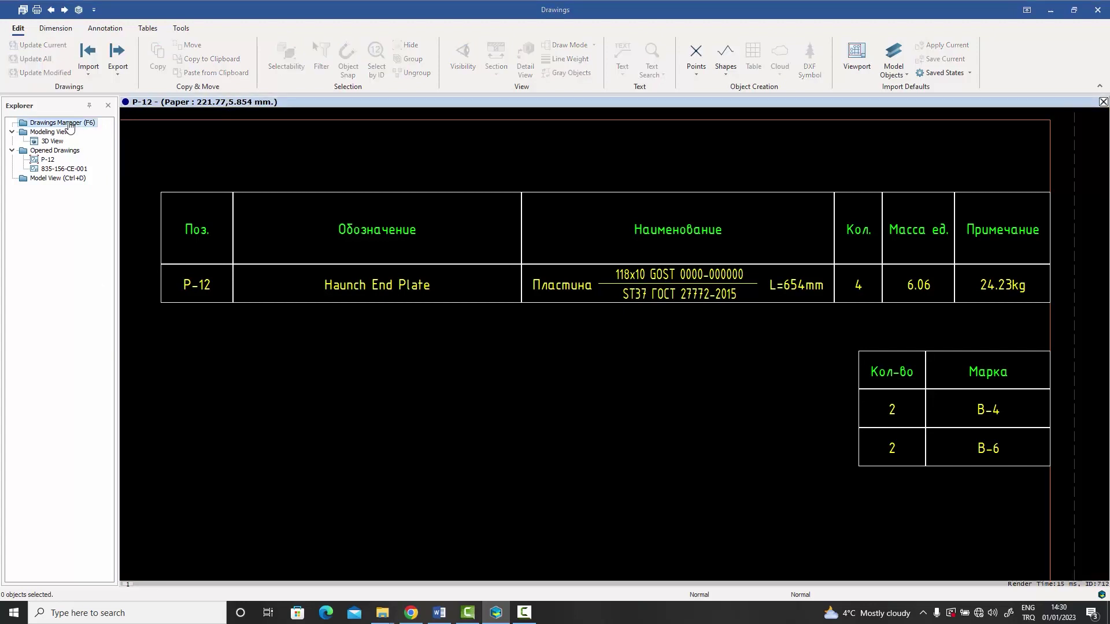
double_click(187, 116)
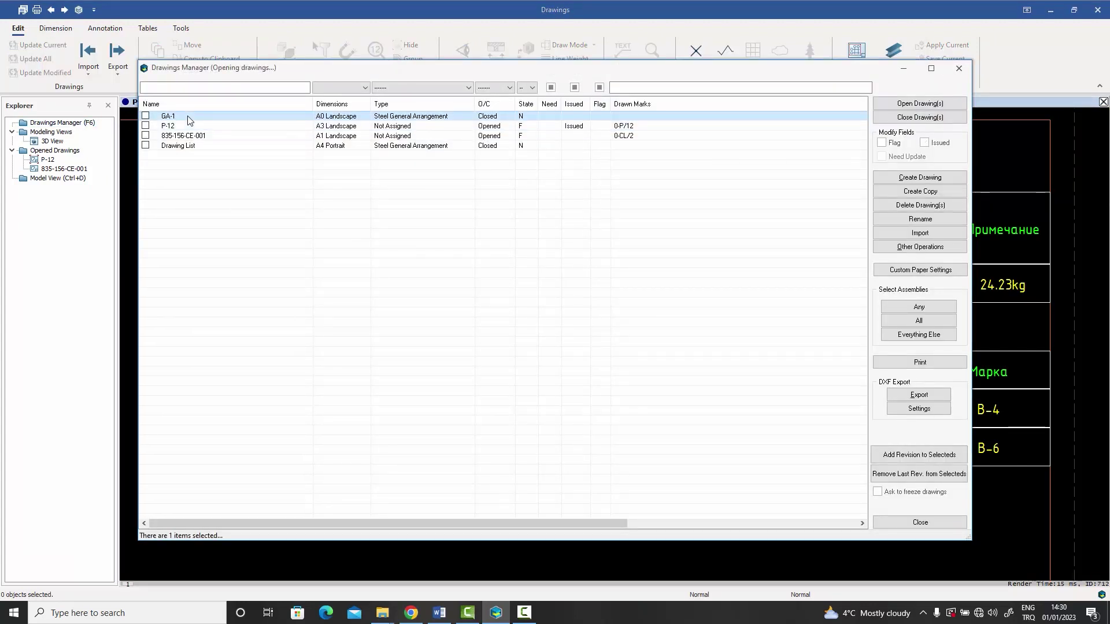
click(890, 523)
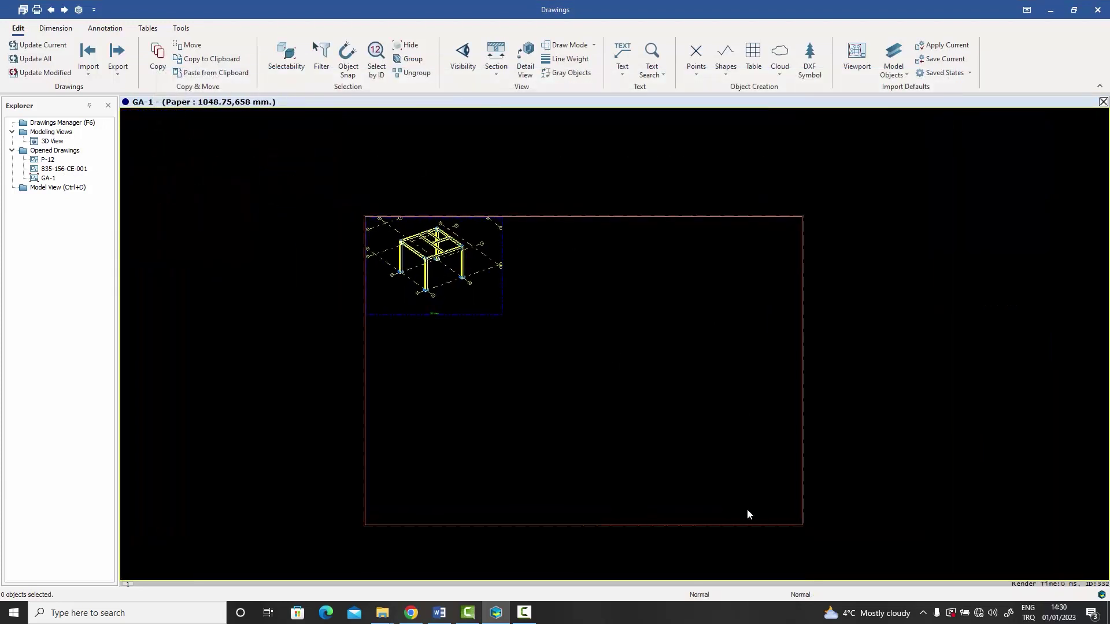
- Examine the frame's 3D view in drawing GA-1, including the bolted haunch connection at a column top
scroll(455, 262, up, 5)
middle_drag(455, 262, 526, 300)
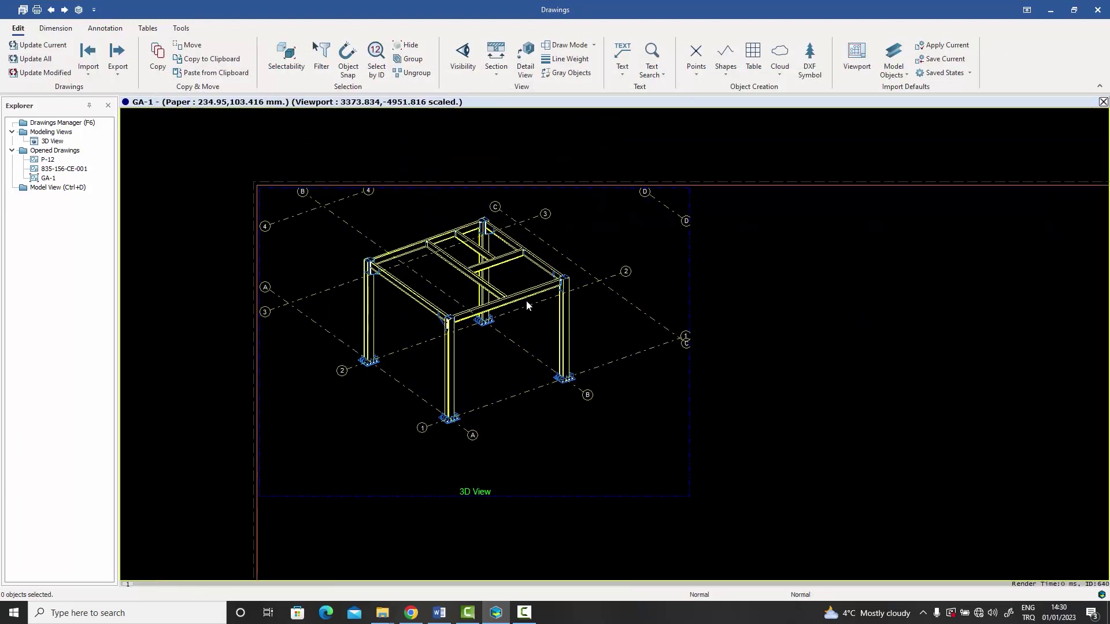
scroll(508, 289, up, 8)
scroll(503, 286, up, 3)
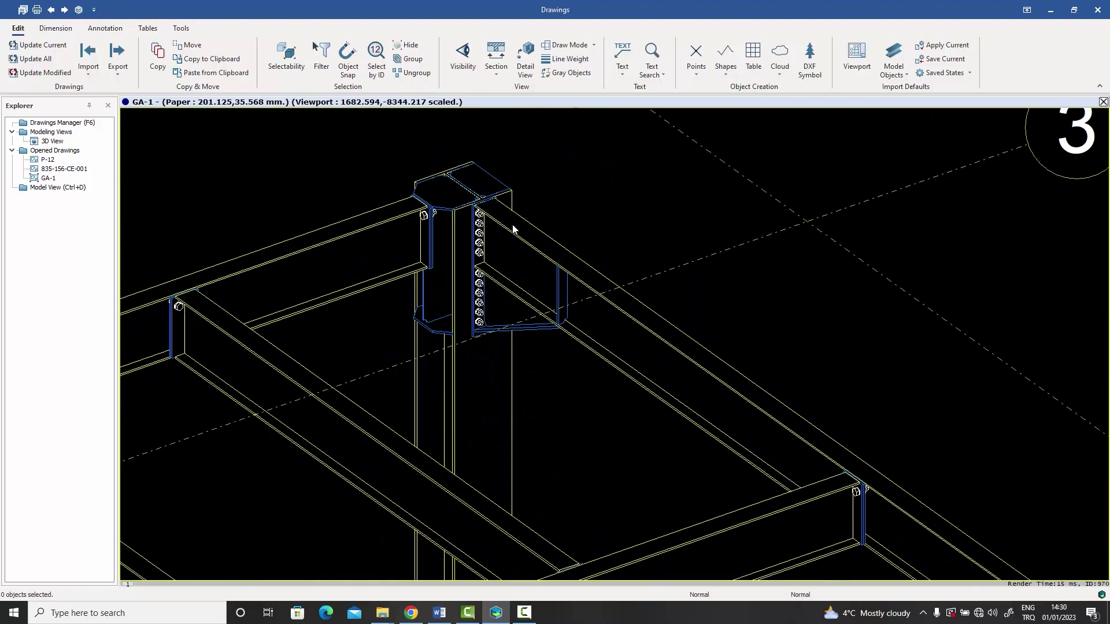
scroll(512, 231, down, 10)
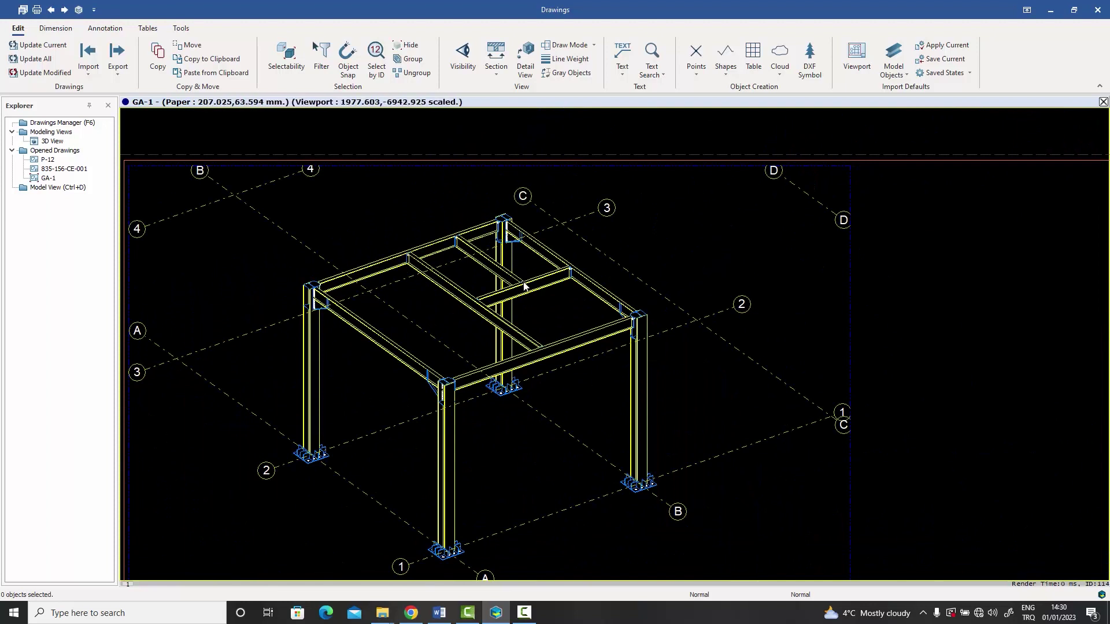
scroll(527, 261, down, 5)
mouse_move(627, 352)
middle_down()
mouse_move(454, 315)
mouse_move(433, 293)
middle_up()
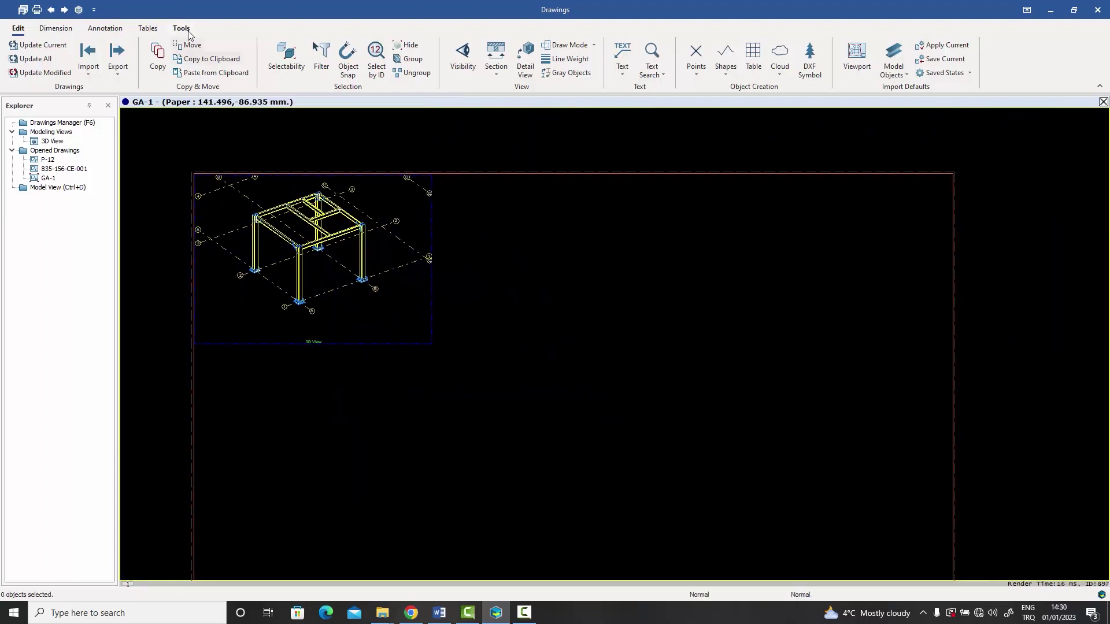
- Insert a Rolled Metal Specification table near the upper-right corner of the sheet in drawing GA-1
click(147, 28)
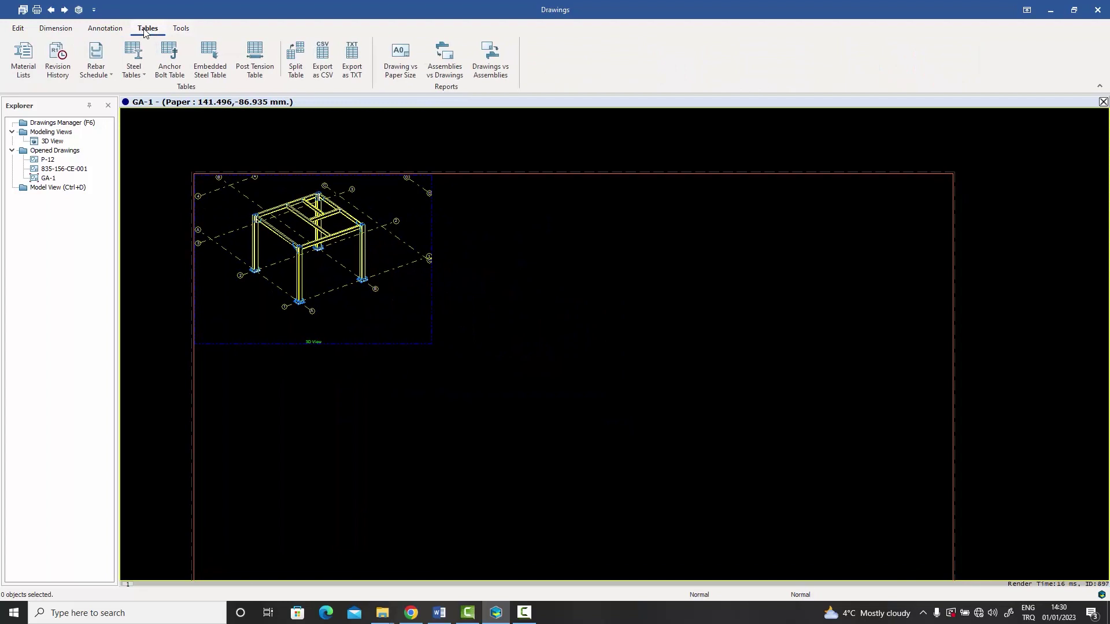
click(144, 74)
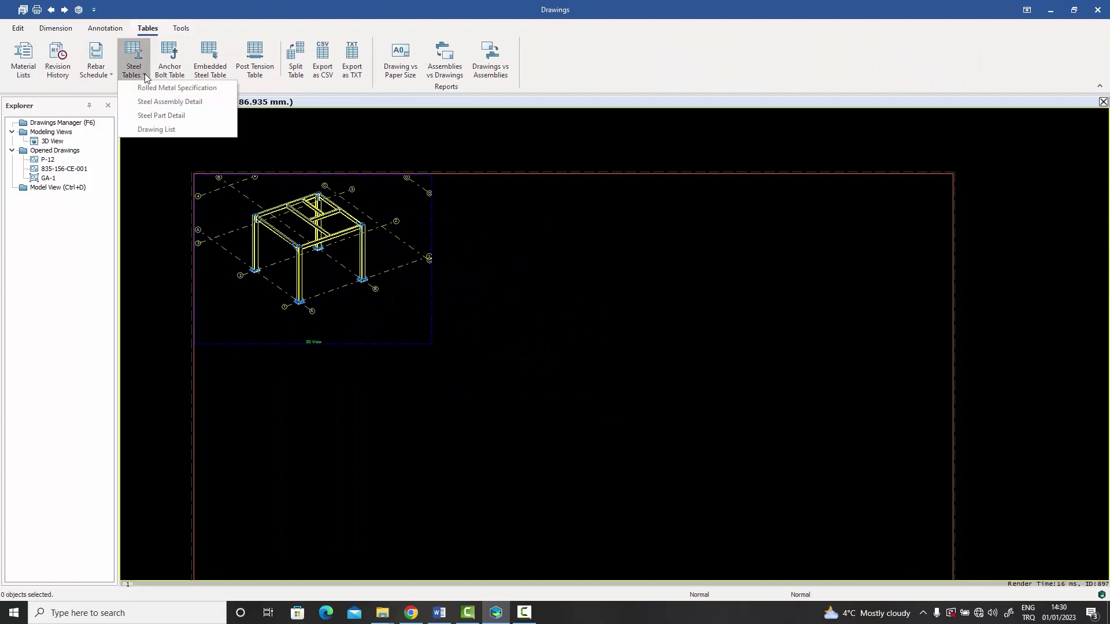
click(174, 88)
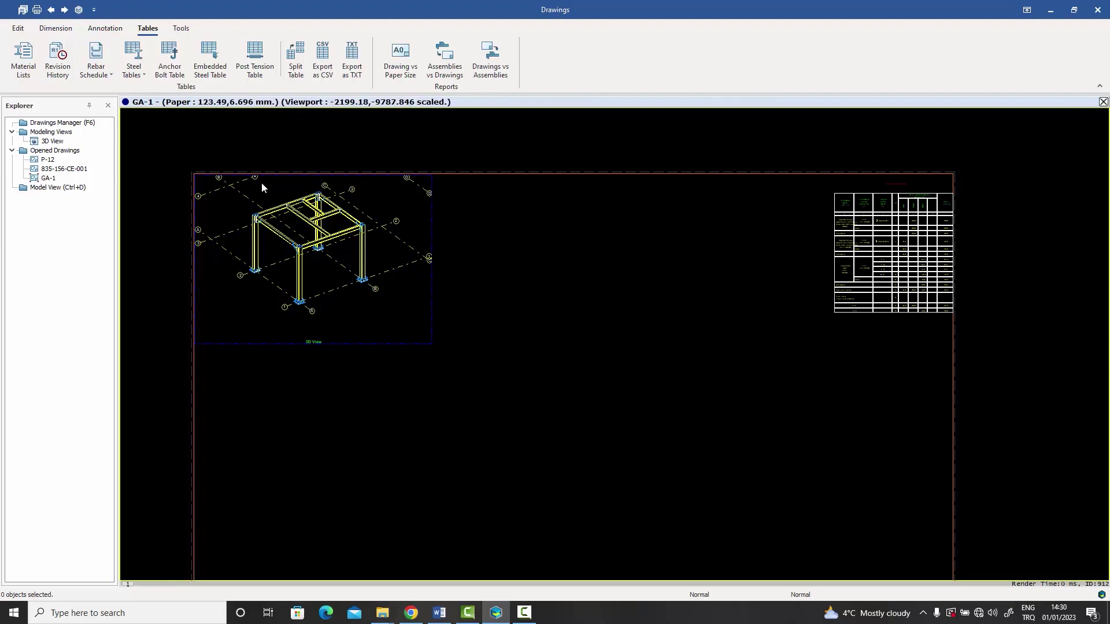
- Examine the rolled metal specification's title, column headings and mass-by-element columns for beam, column and plate
middle_drag(753, 296, 575, 342)
scroll(718, 285, up, 5)
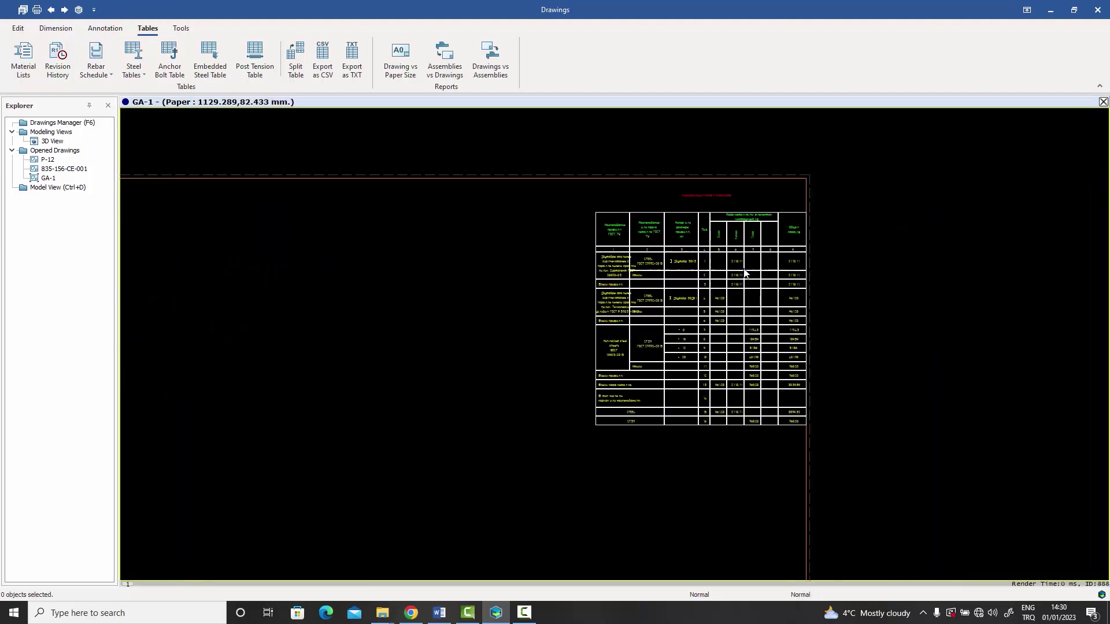
middle_drag(775, 268, 755, 342)
scroll(661, 237, up, 3)
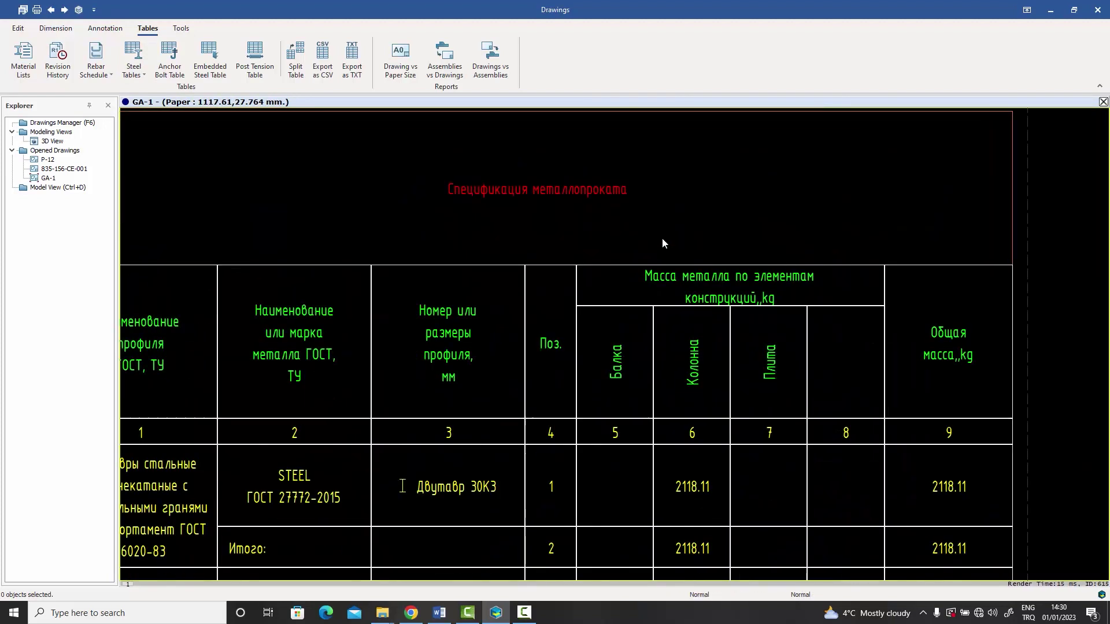
middle_drag(660, 245, 673, 187)
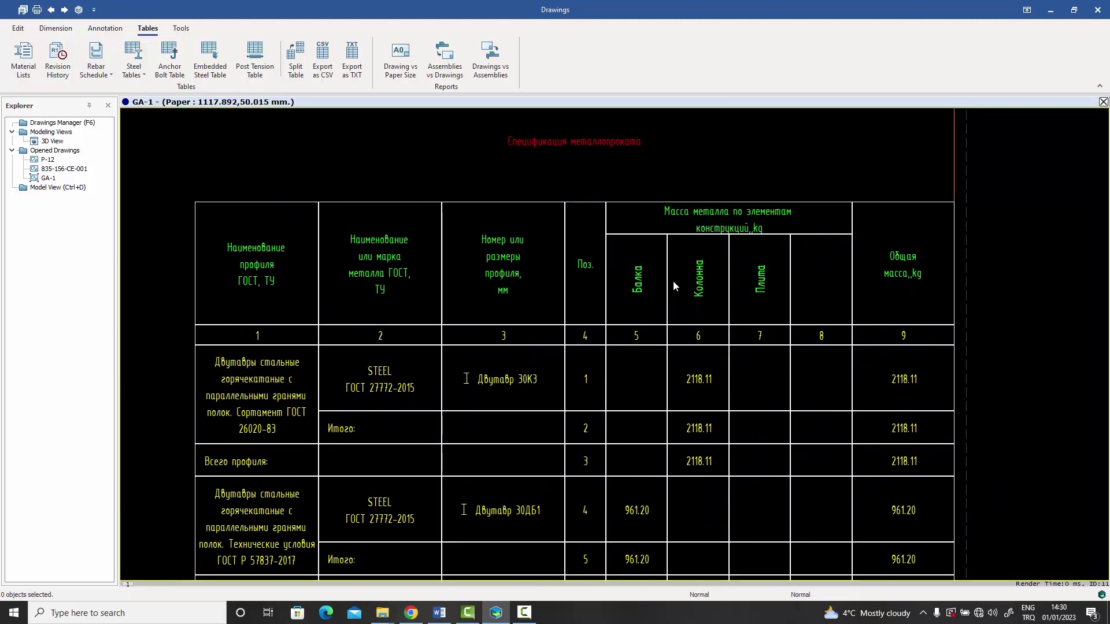
middle_drag(664, 411, 657, 384)
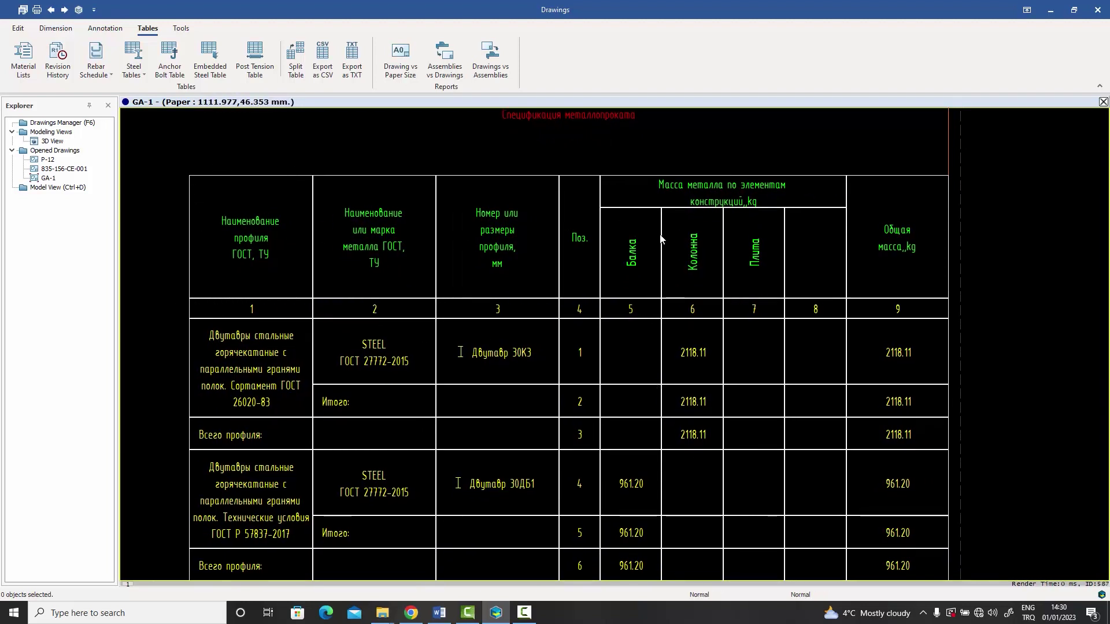
- Examine the specification's I-beam profile rows, hot-rolled sheet rows and total mass rows by steel grade
middle_drag(605, 347, 599, 275)
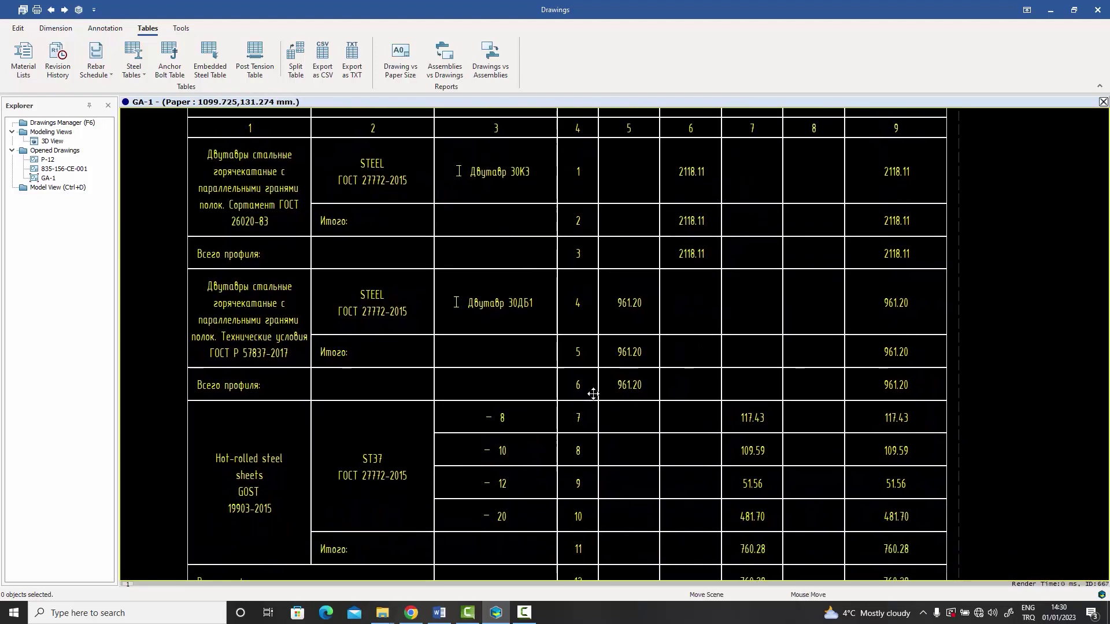
middle_drag(593, 394, 590, 345)
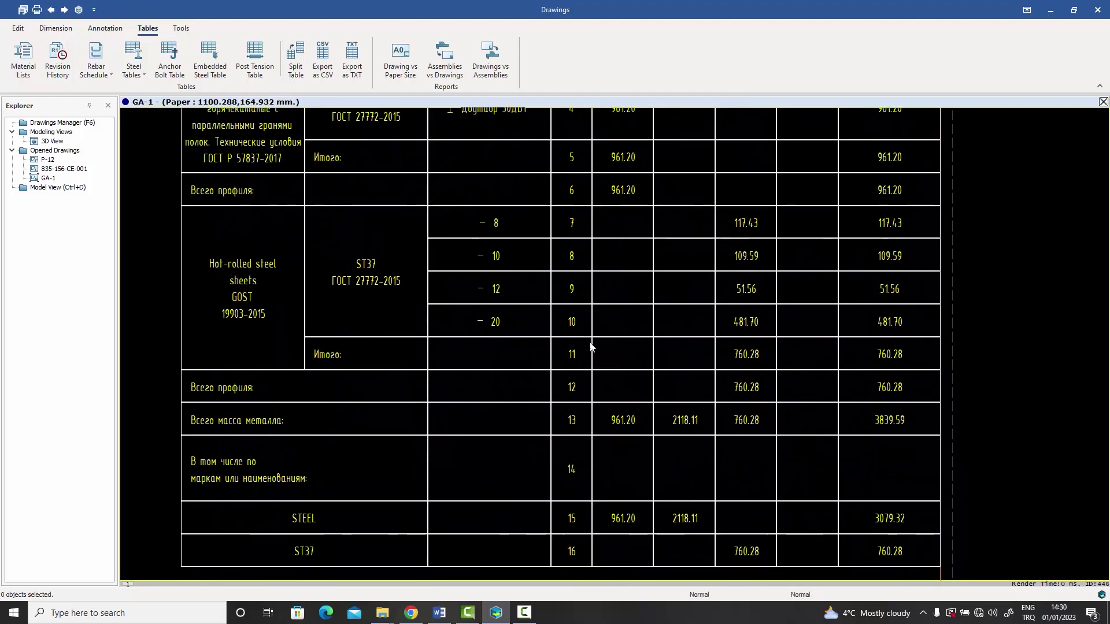
middle_drag(599, 484, 595, 416)
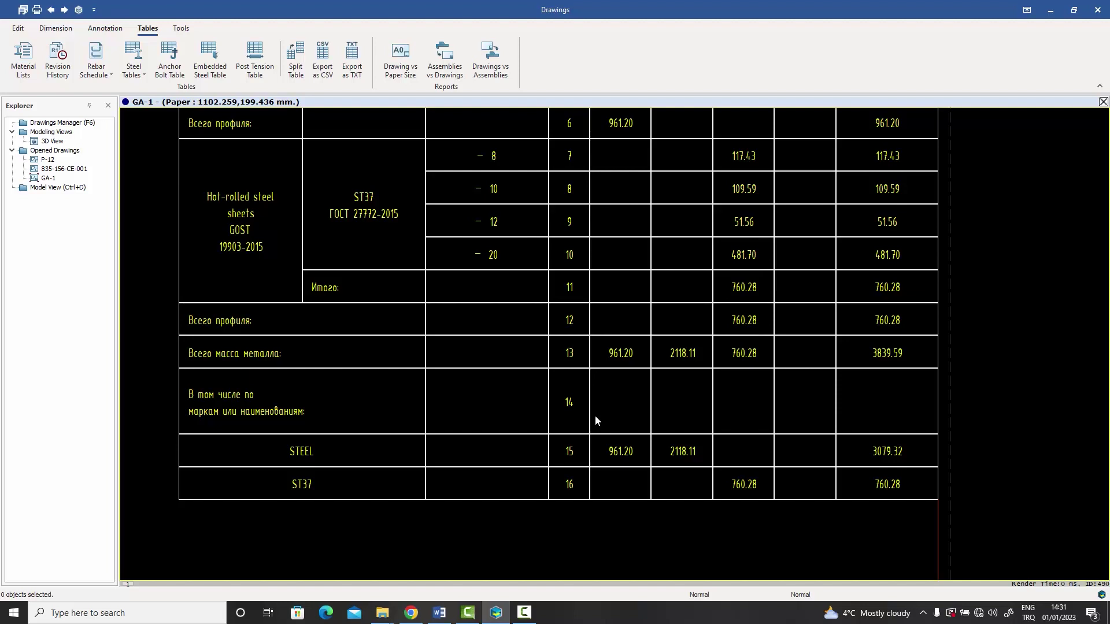
scroll(595, 415, down, 5)
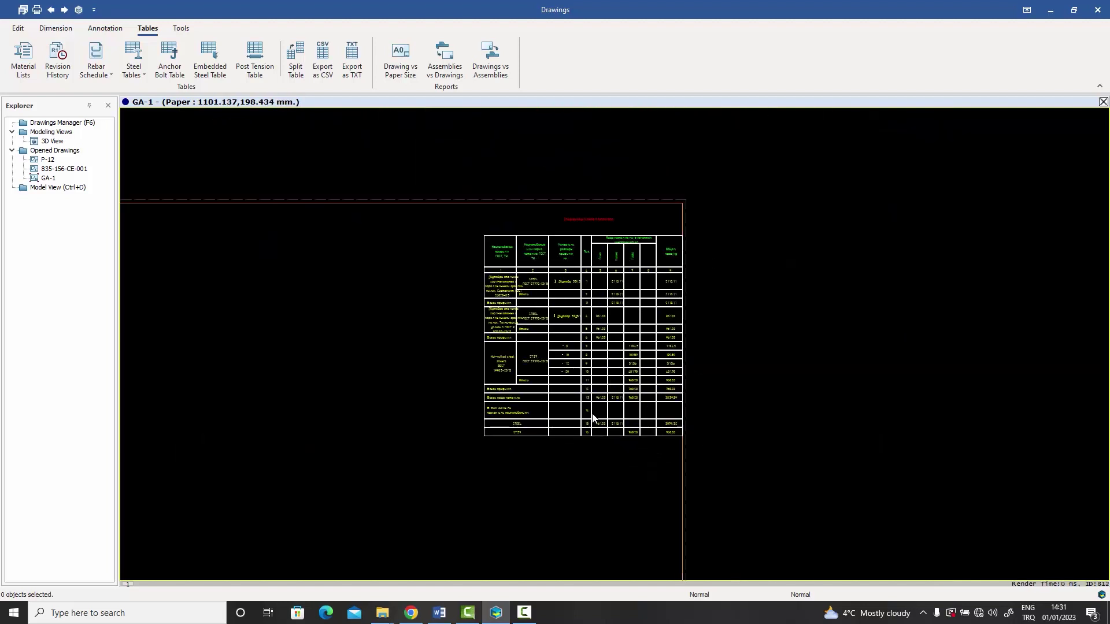
scroll(587, 403, up, 3)
middle_drag(588, 403, 589, 409)
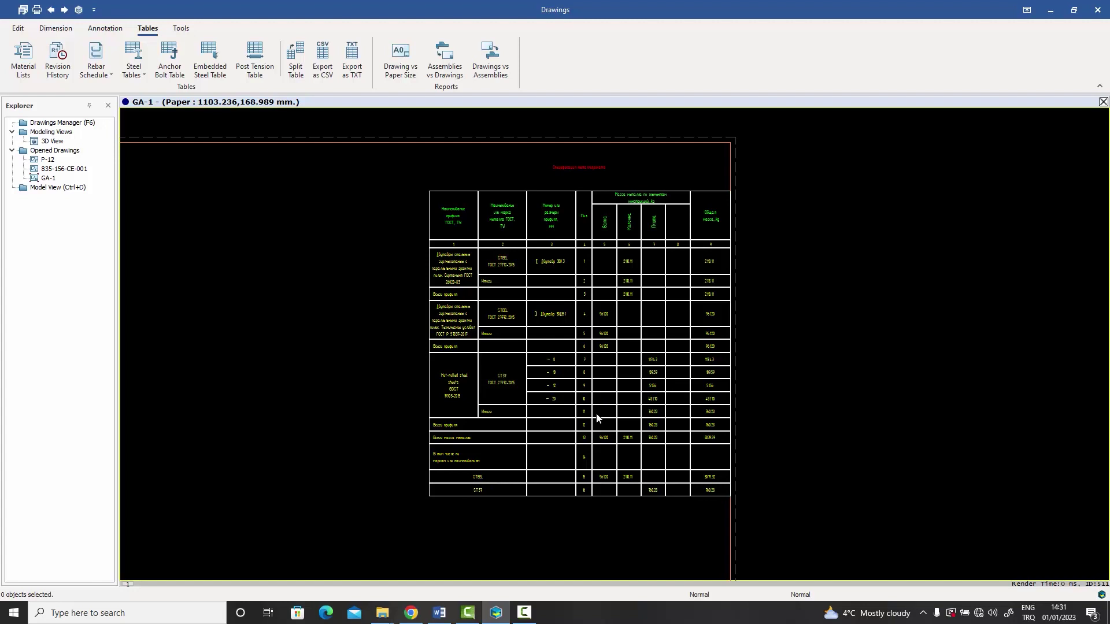
scroll(597, 417, up, 3)
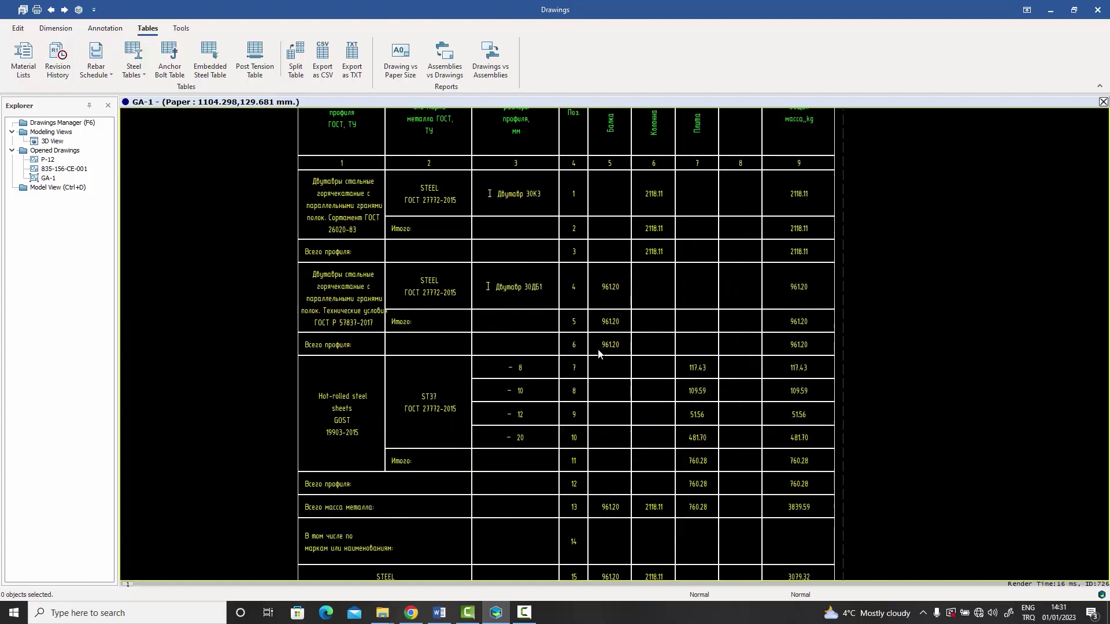
scroll(594, 399, down, 1)
middle_drag(593, 399, 600, 377)
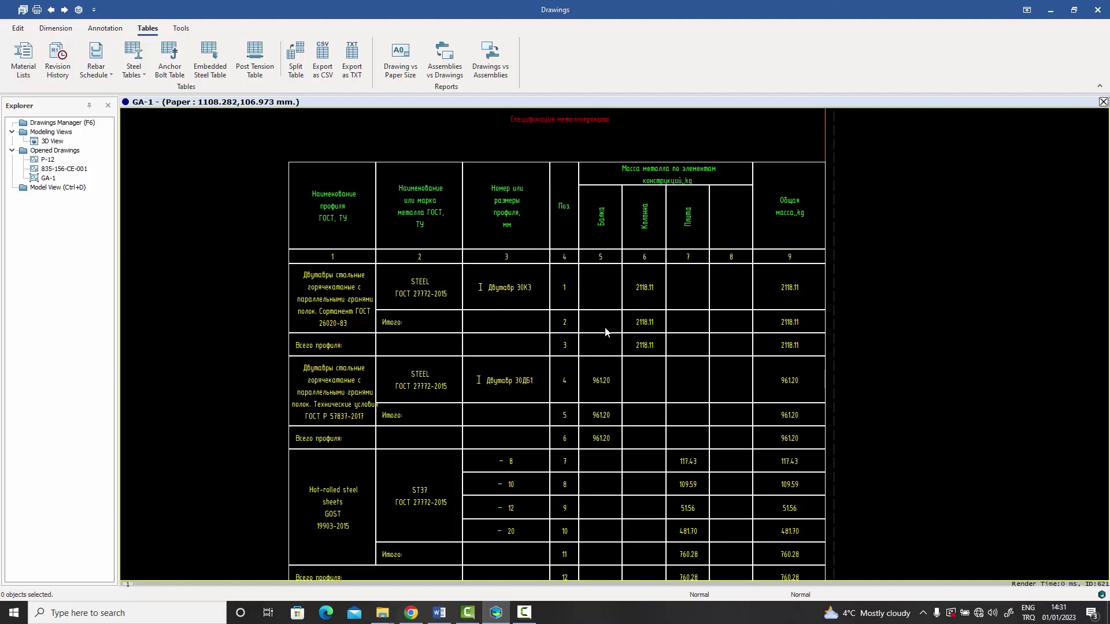
scroll(607, 333, up, 1)
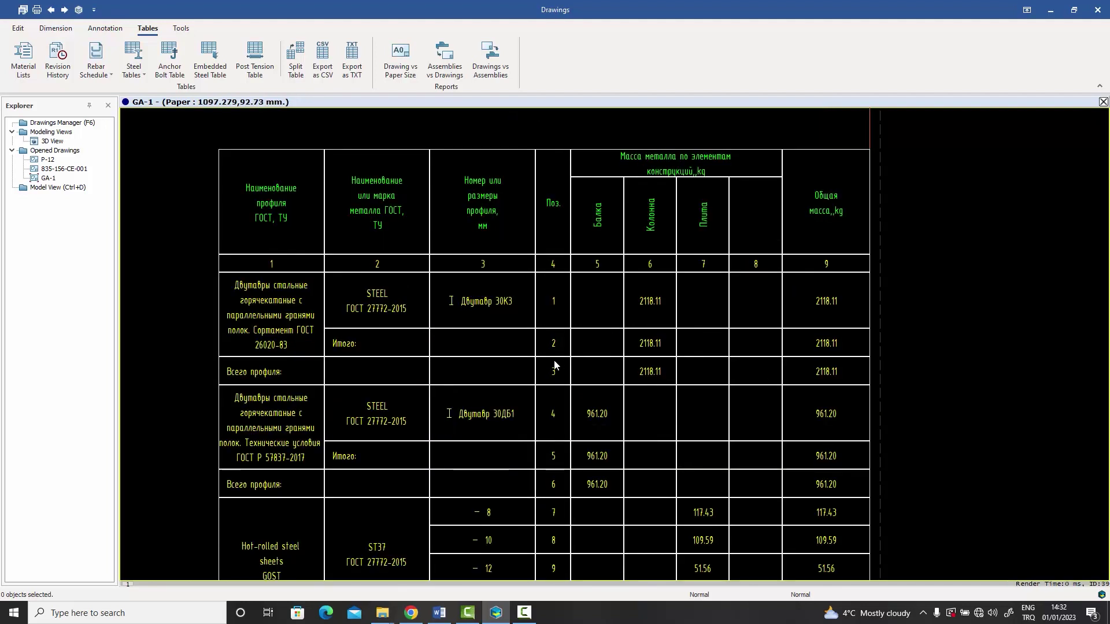
- Open the Drawing List drawing from the Drawings Manager and close the manager
click(147, 78)
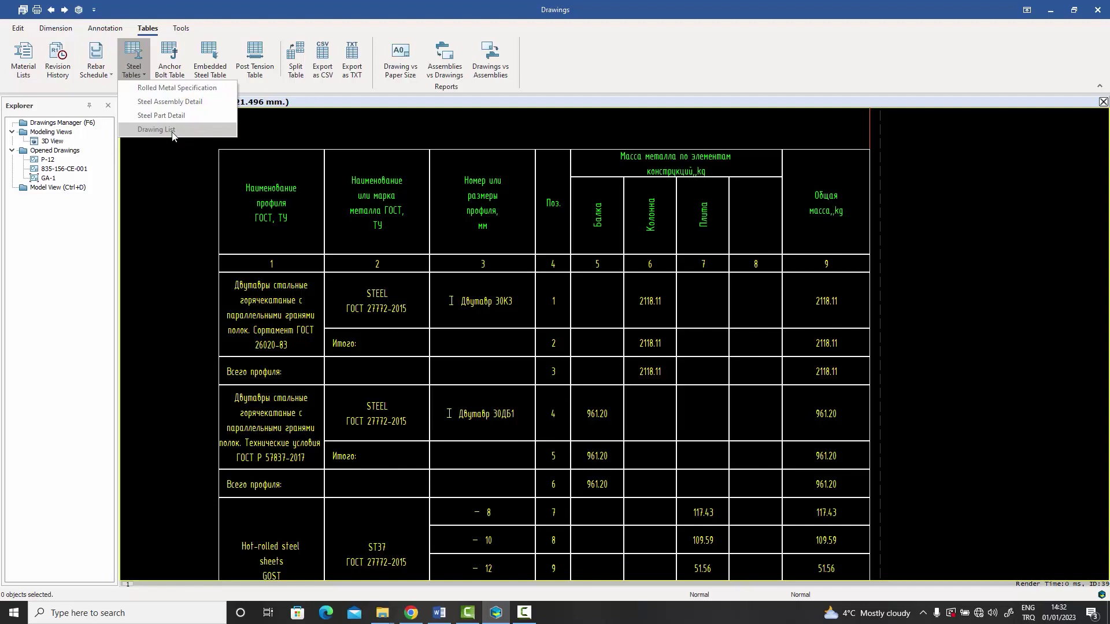
click(152, 182)
double_click(60, 122)
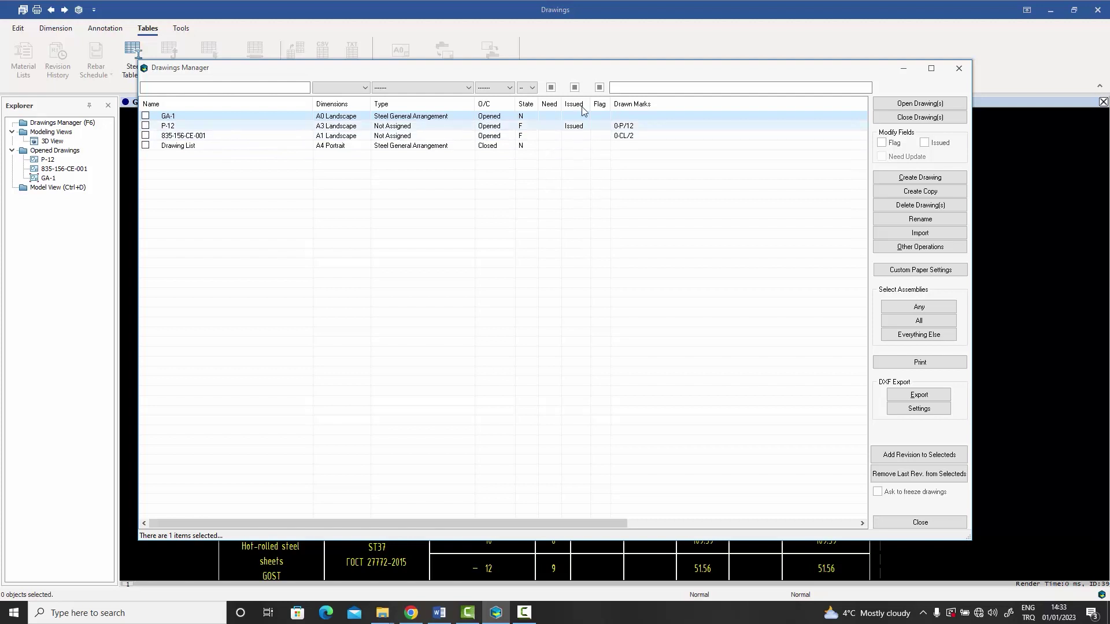
double_click(176, 147)
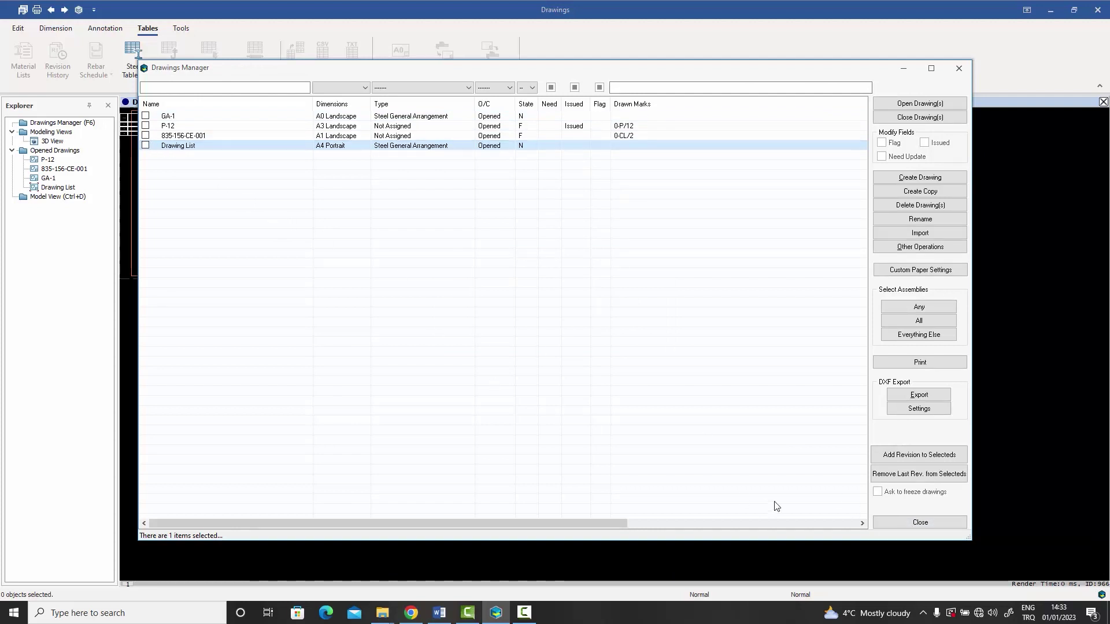
click(914, 526)
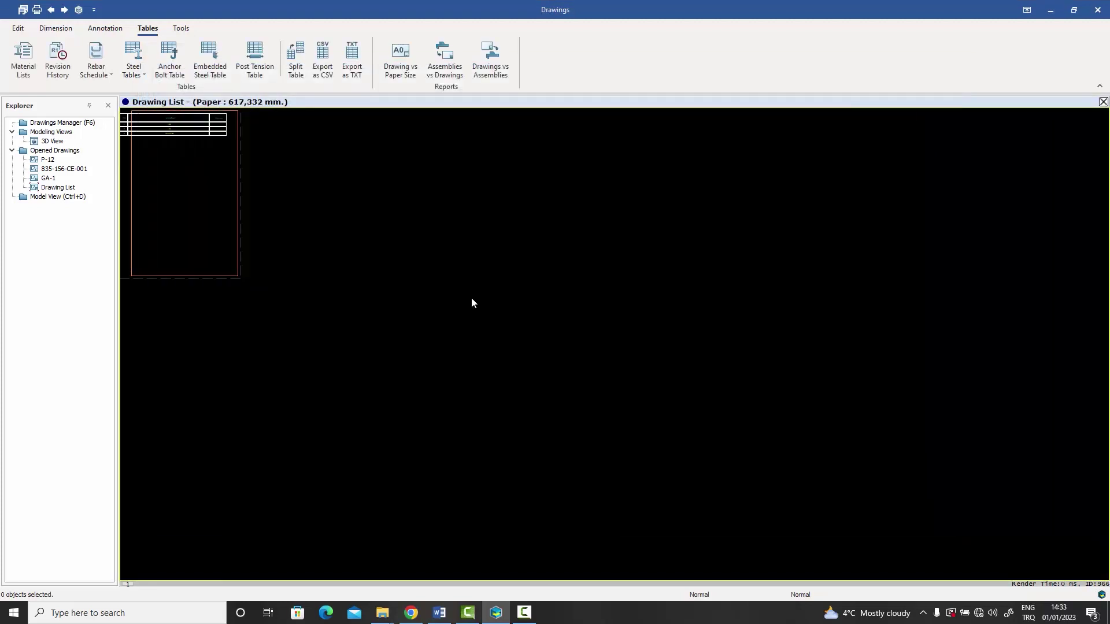
- Move the drawing list table horizontally to fit between the sheet's side margins, and review its listed drawings
scroll(297, 188, up, 4)
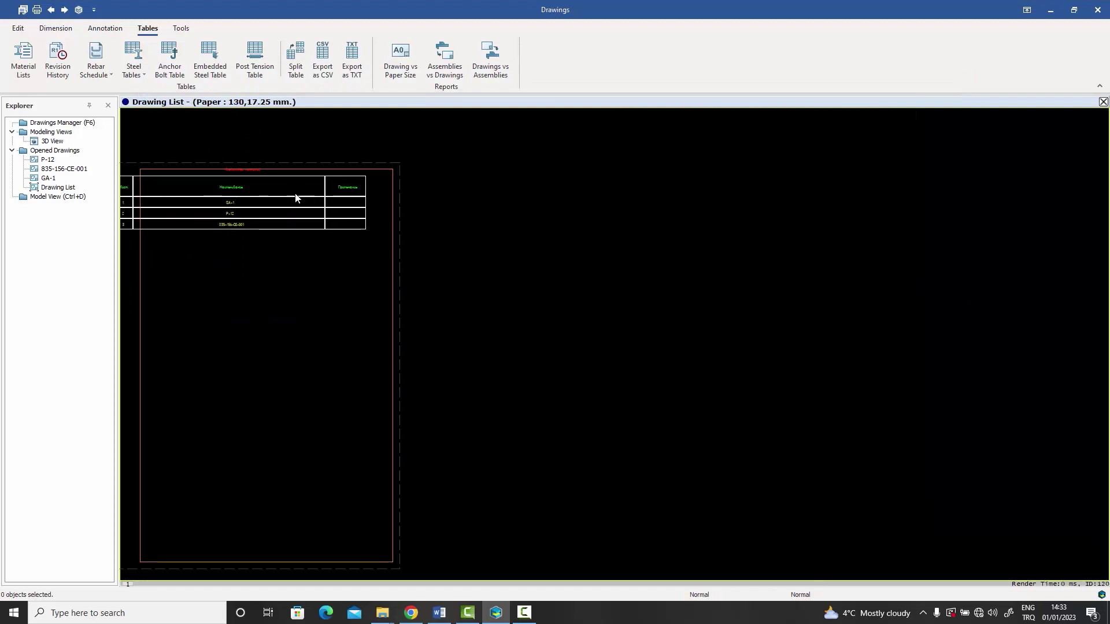
double_click(303, 261)
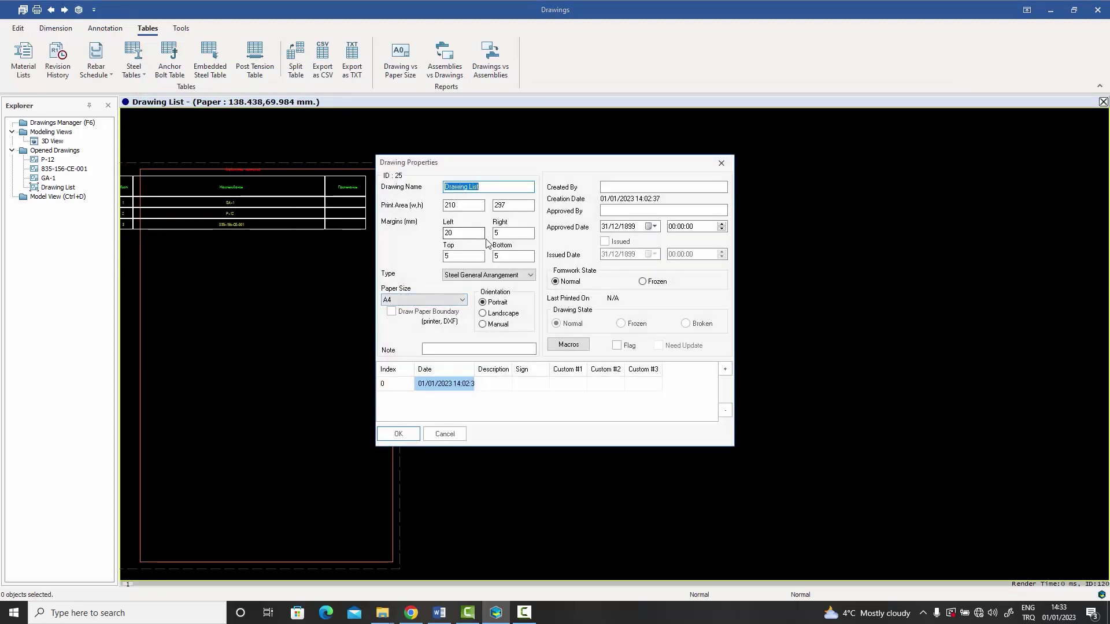
click(445, 434)
drag(303, 231, 331, 230)
click(334, 231)
key(Escape)
scroll(473, 246, up, 3)
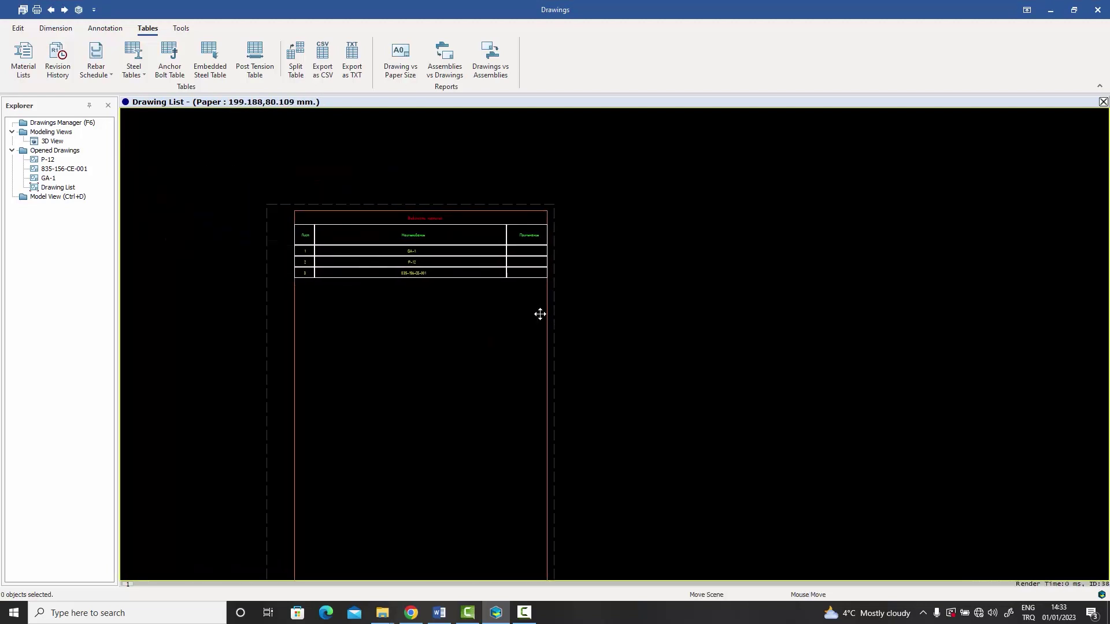
scroll(404, 235, up, 2)
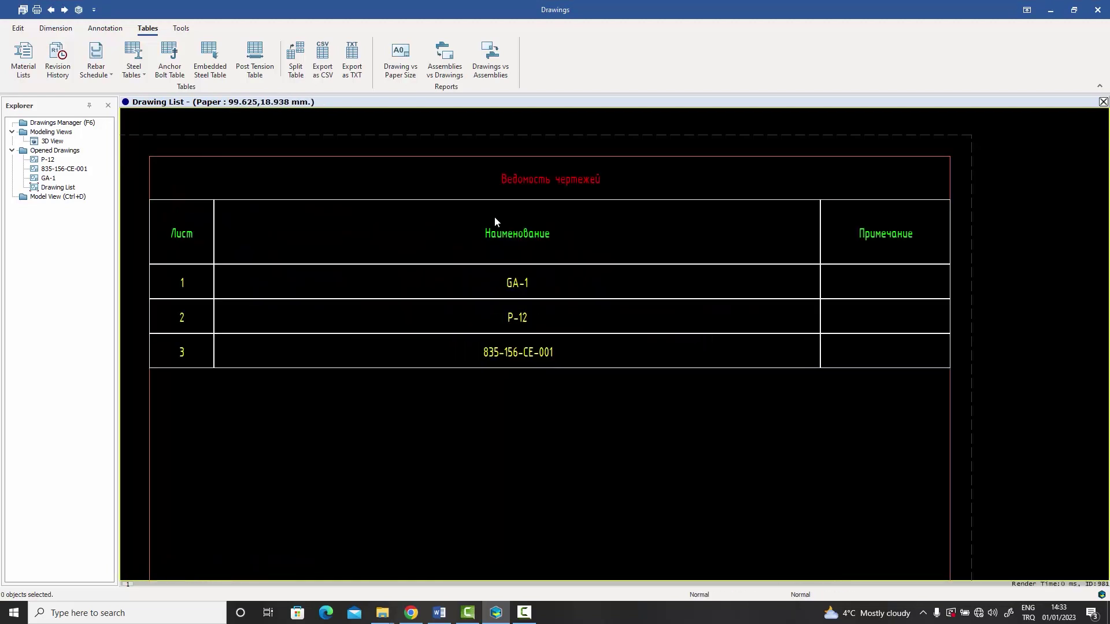
middle_drag(495, 221, 503, 212)
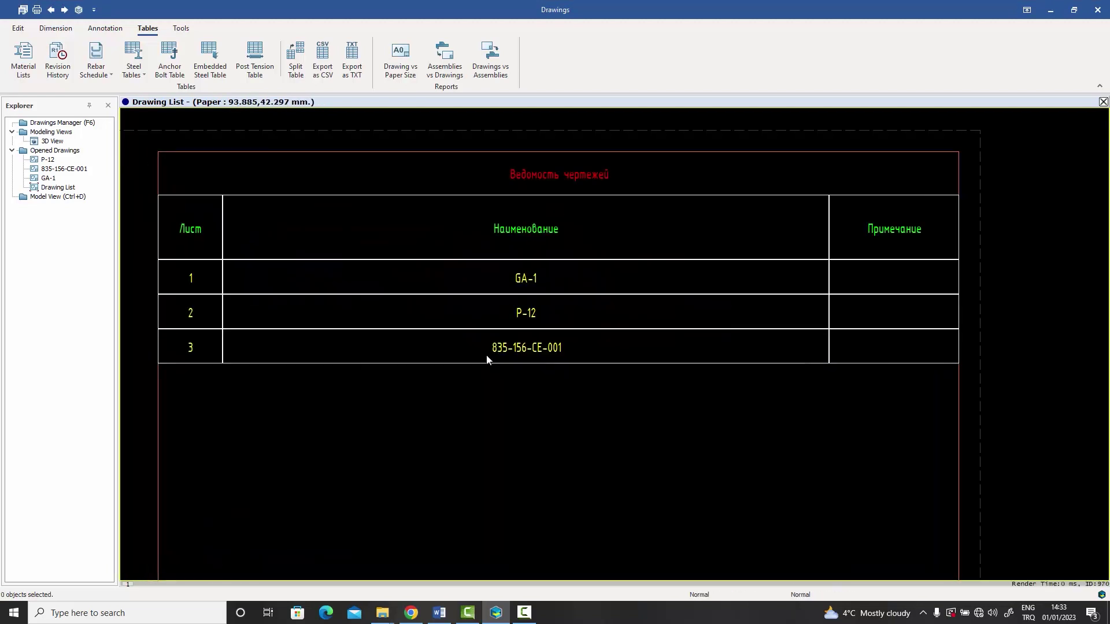